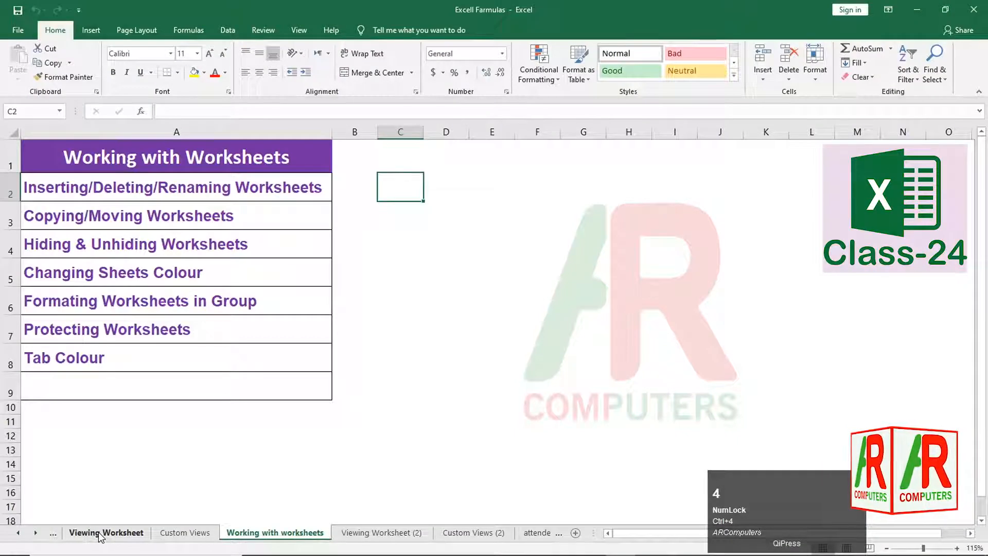
- Browse the Viewing Worksheet and Custom Views sheets, then return to Working with worksheets
left_click(202, 516)
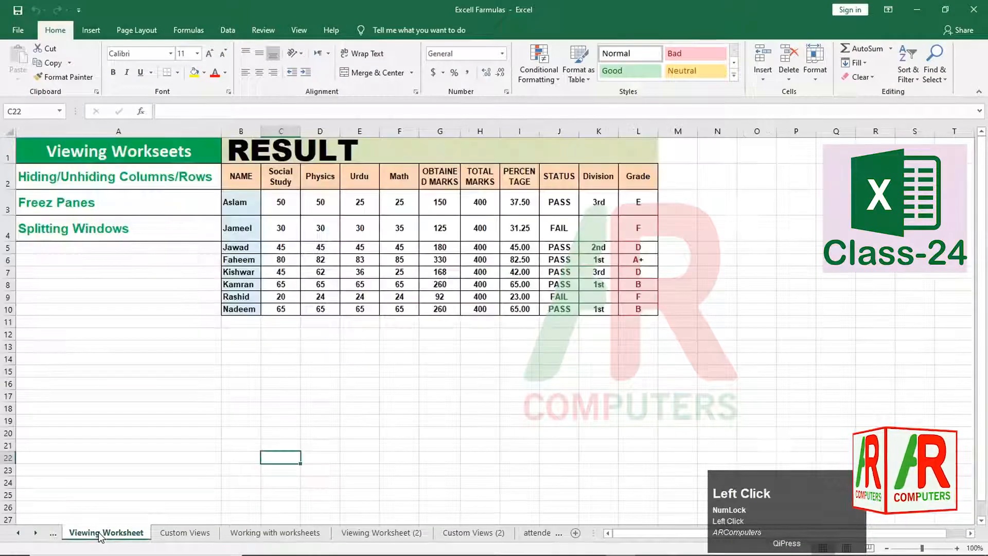
left_click(174, 535)
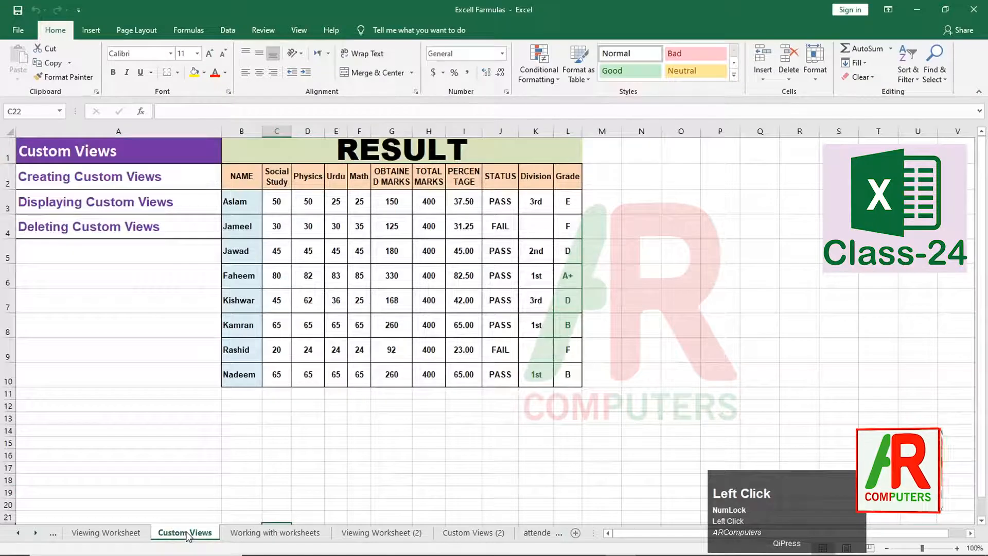
left_click(244, 535)
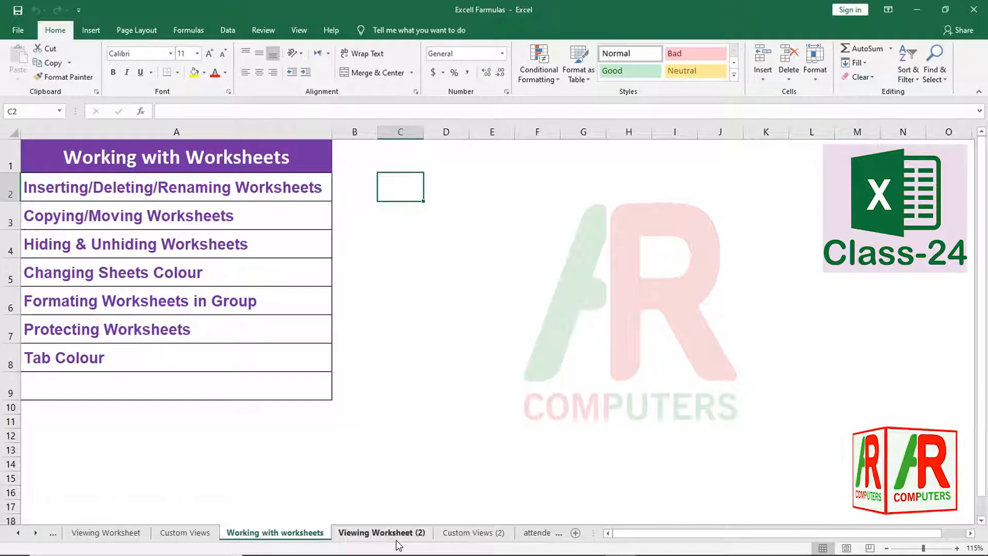
- From the View ribbon, turn Gridlines on and then off again
left_click(446, 272)
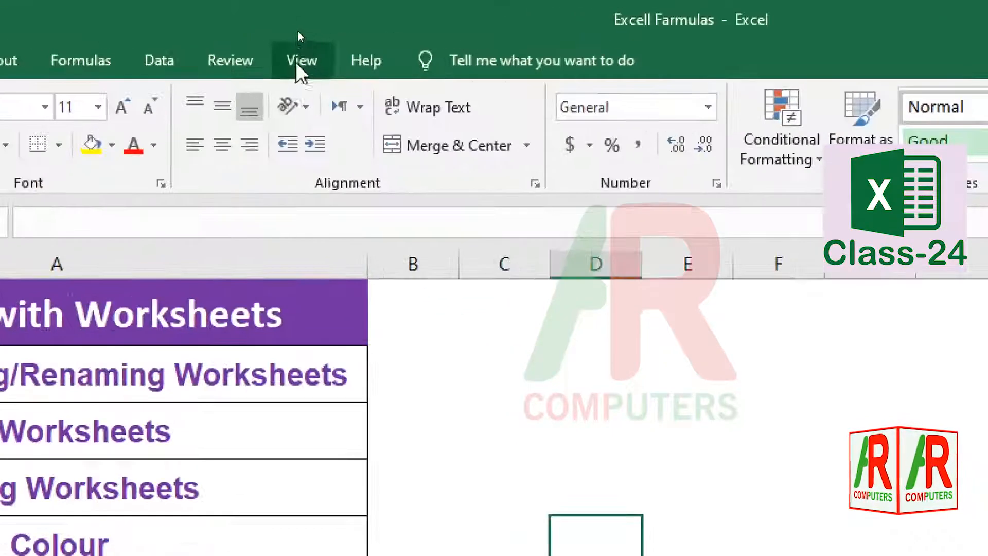
left_click(303, 61)
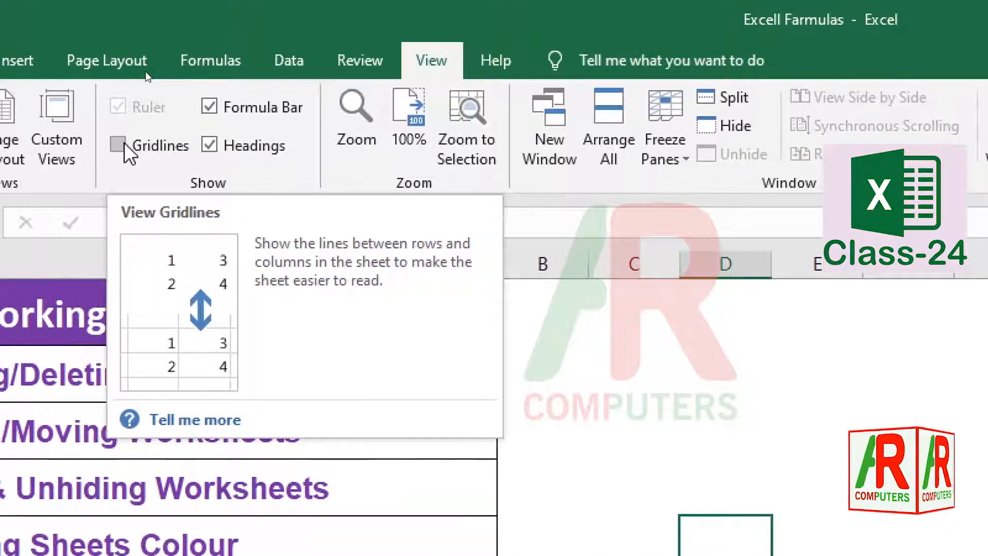
left_click(126, 149)
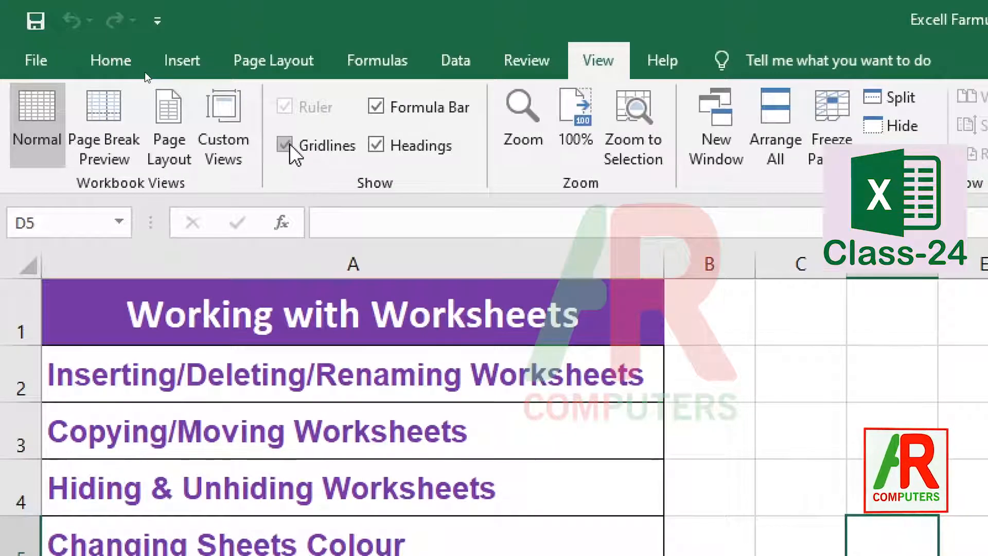
left_click(284, 144)
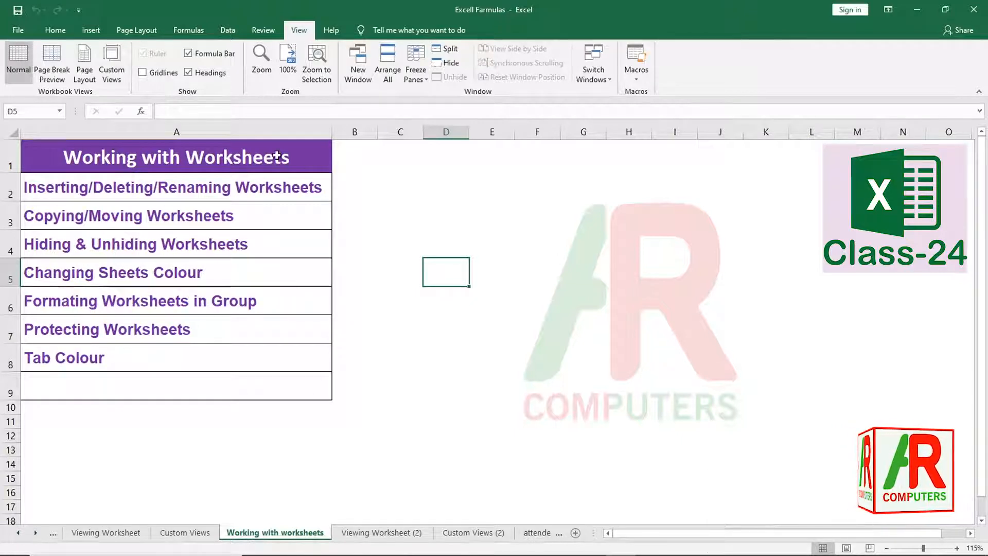
- Select the topic list A1:A9 and then the Tab Colour cell A8, returning to the Home ribbon
left_click_drag(277, 157, 279, 379)
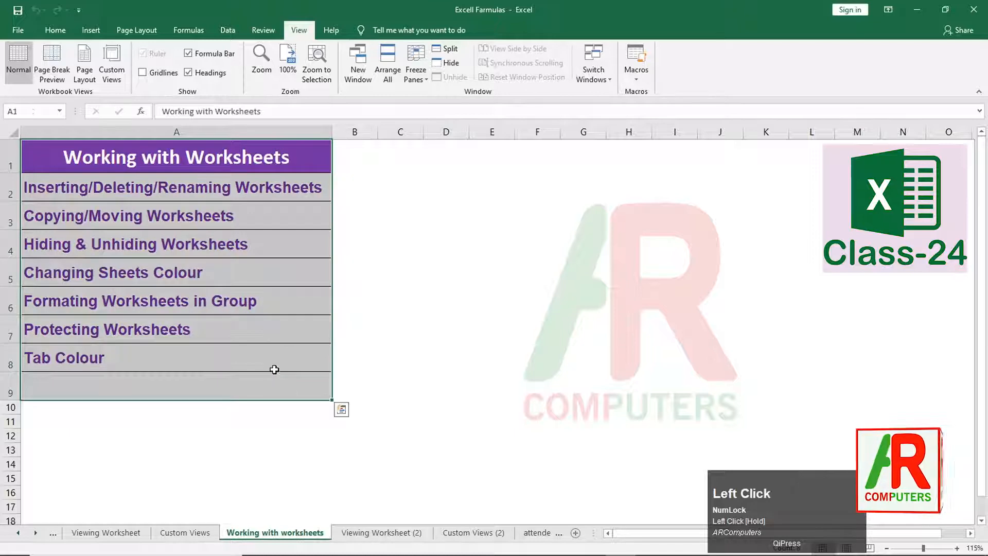
left_click(273, 364)
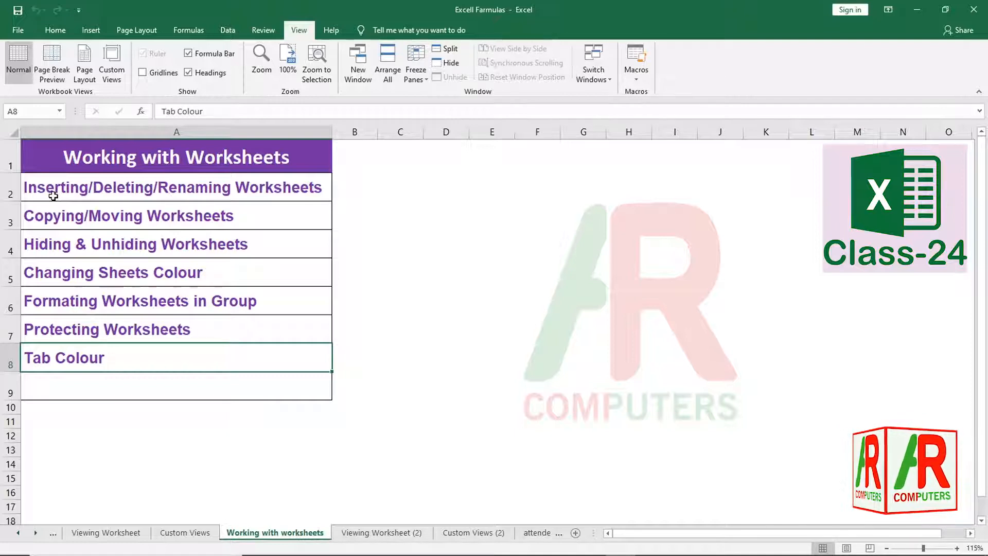
left_click(57, 30)
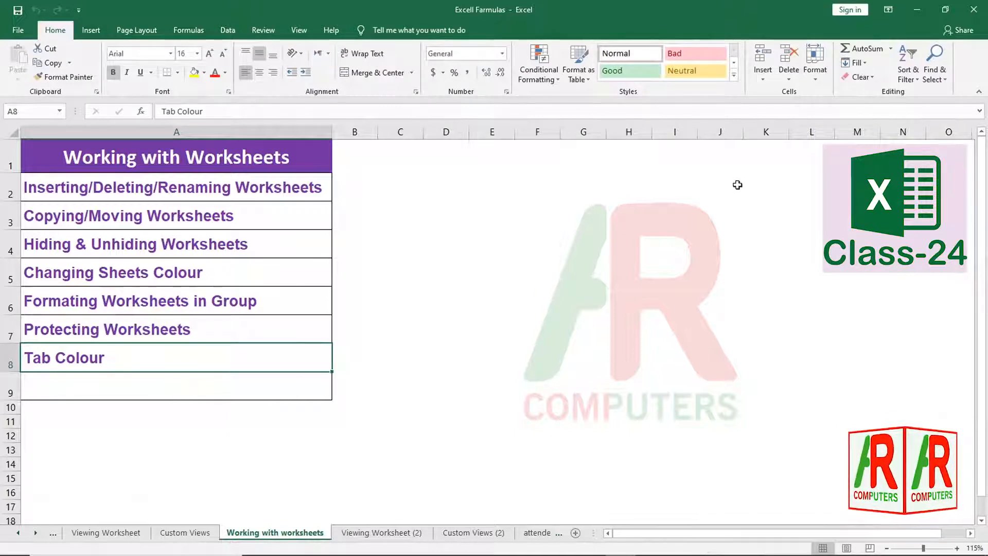
- Check the Home Insert choices without inserting, then bring up the Working with worksheets sheet menu
left_click(764, 81)
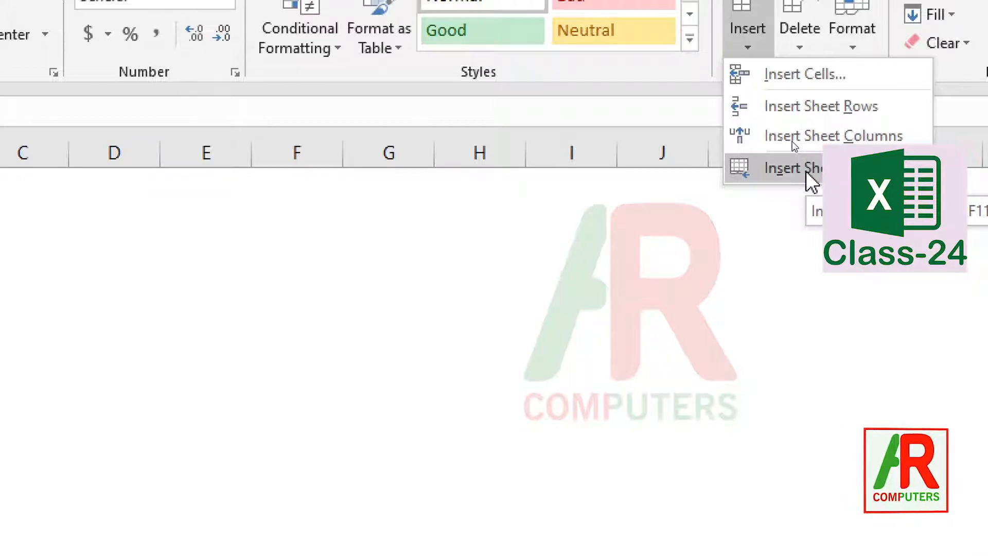
key("ctrl+4")
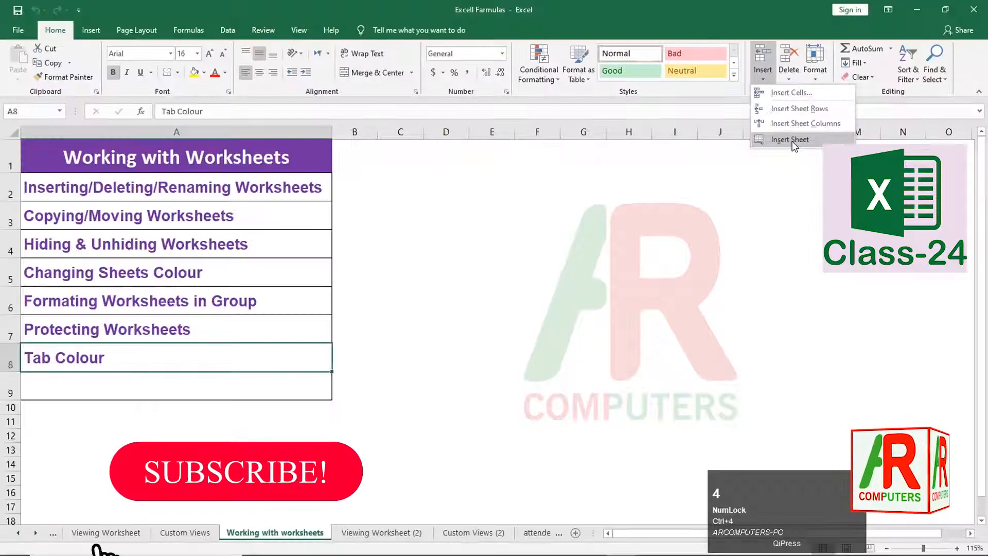
left_click(571, 298)
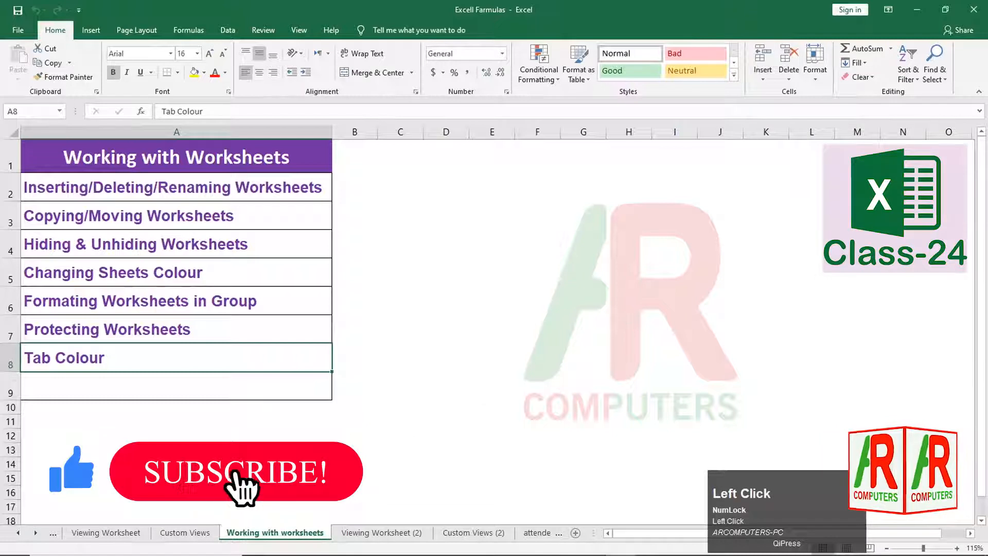
right_click(273, 535)
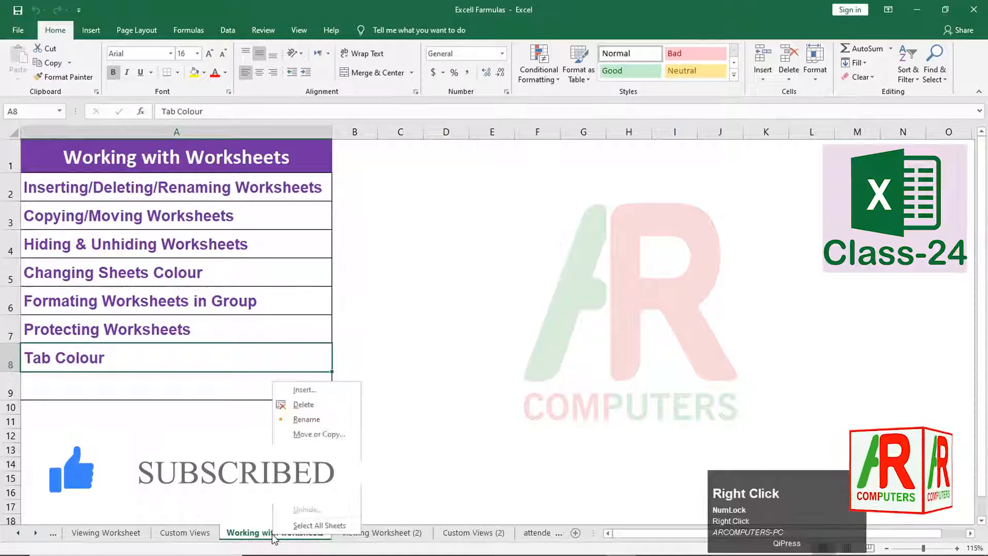
- Insert a blank Worksheet, Sheet1, ahead of Working with worksheets via the Insert dialog
left_click(304, 391)
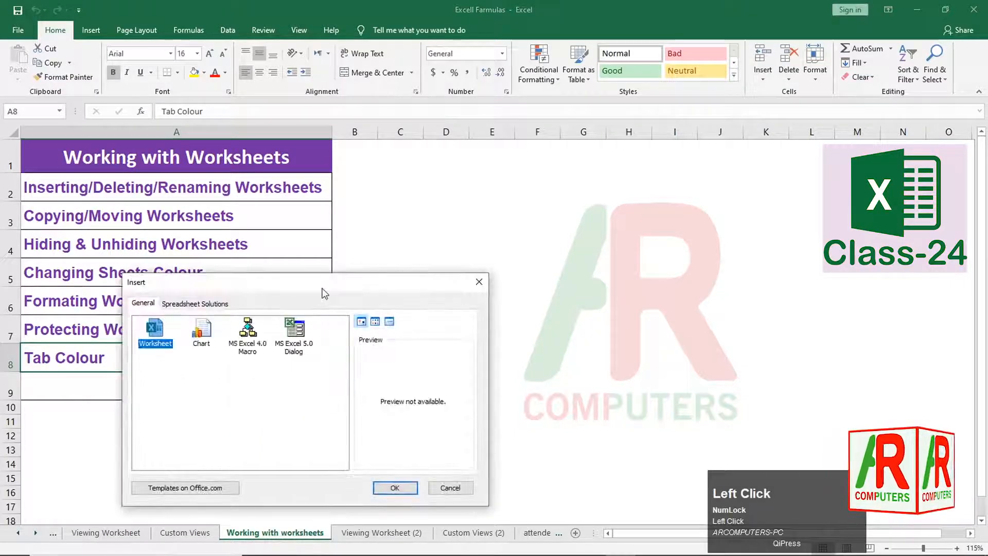
left_click_drag(324, 289, 494, 216)
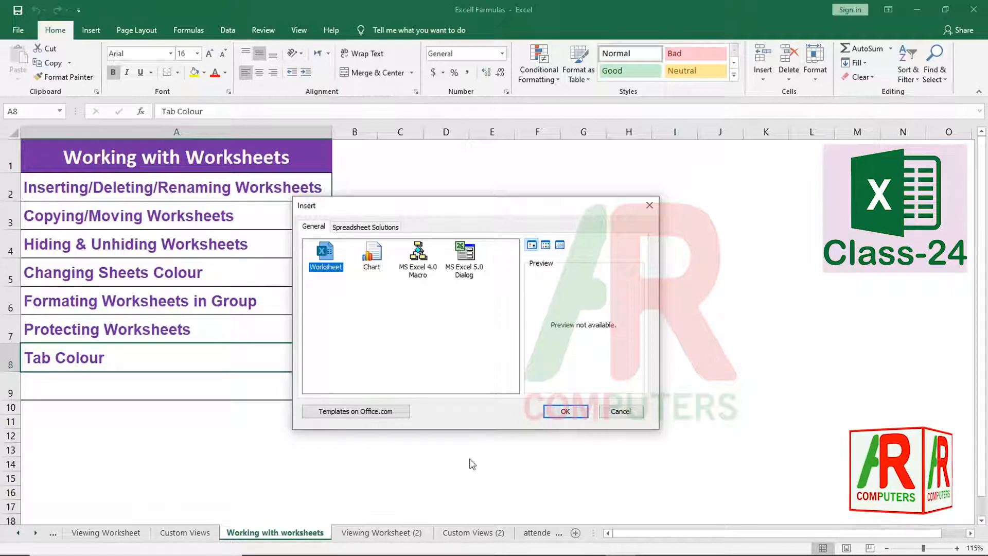
left_click(561, 411)
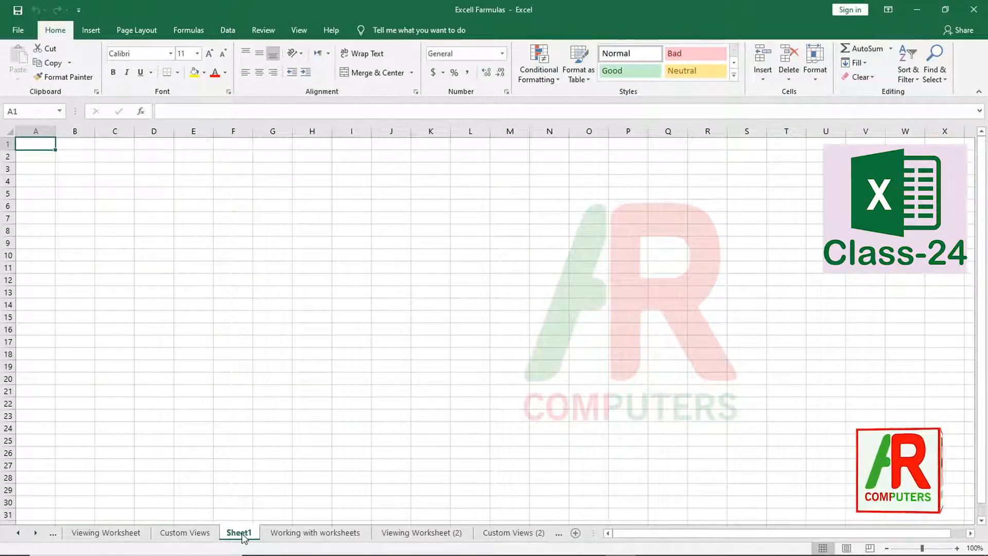
- Rename Sheet1 to 'New Sheet', then go back to the Working with worksheets sheet
right_click(243, 536)
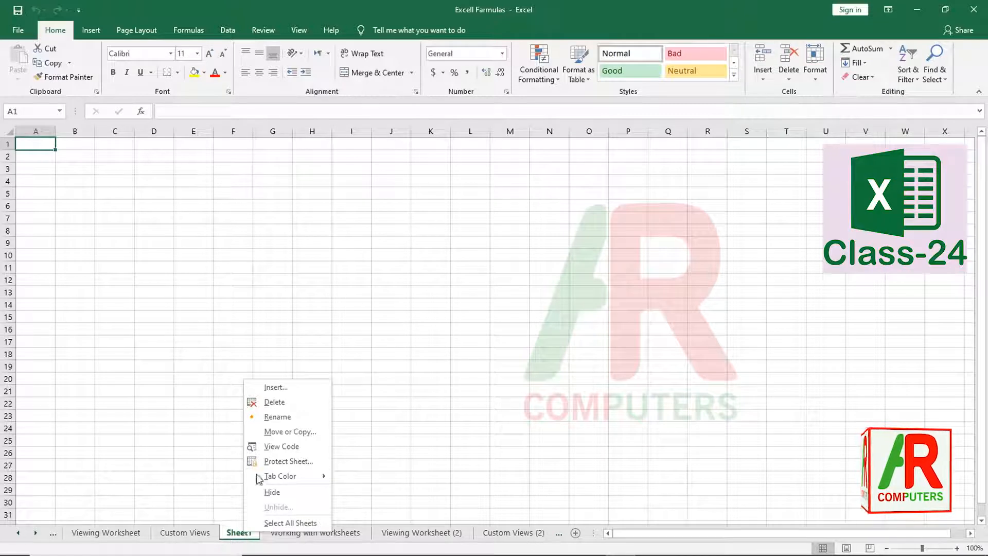
left_click(278, 416)
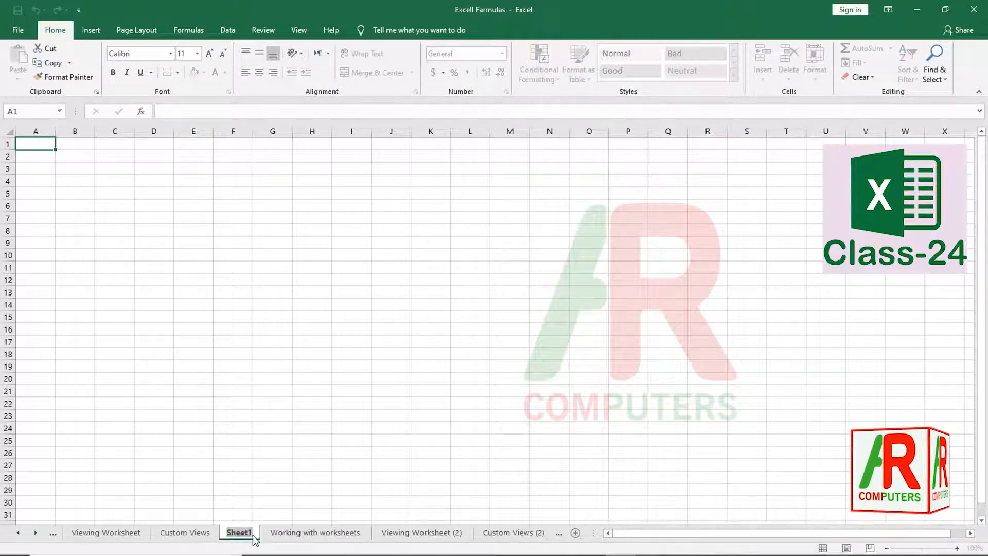
key("BackSpace")
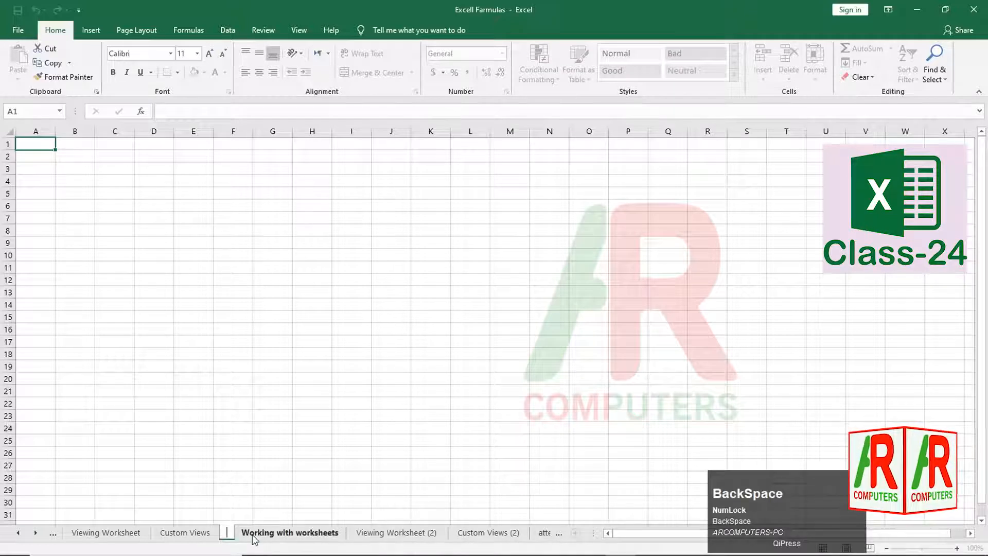
type("New ")
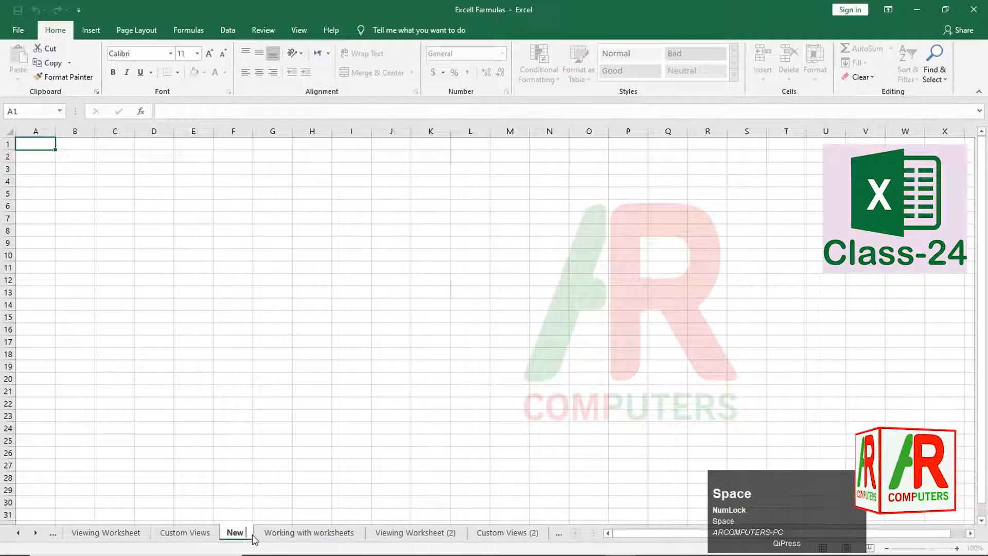
type("SHh")
key("BackSpace")
key("BackSpace")
type("he")
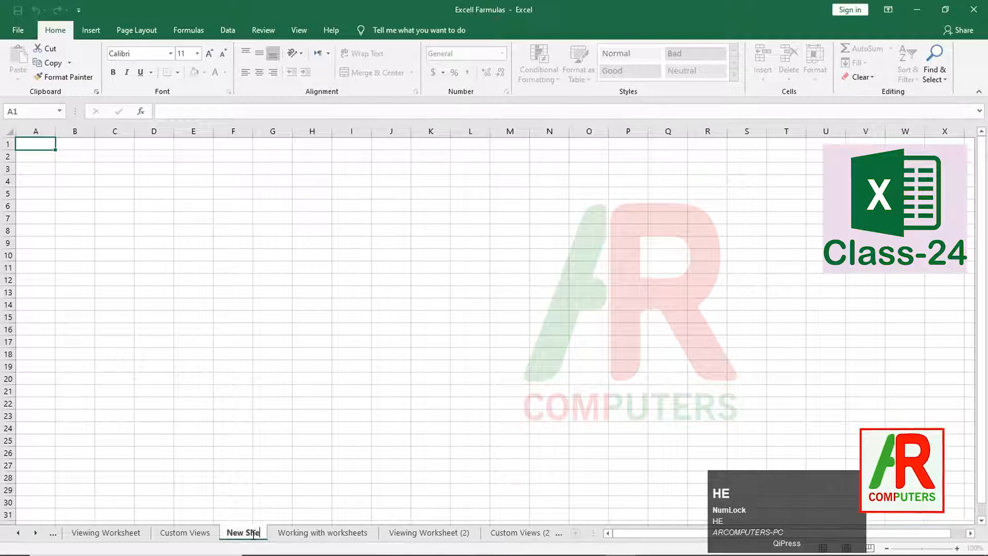
type("et")
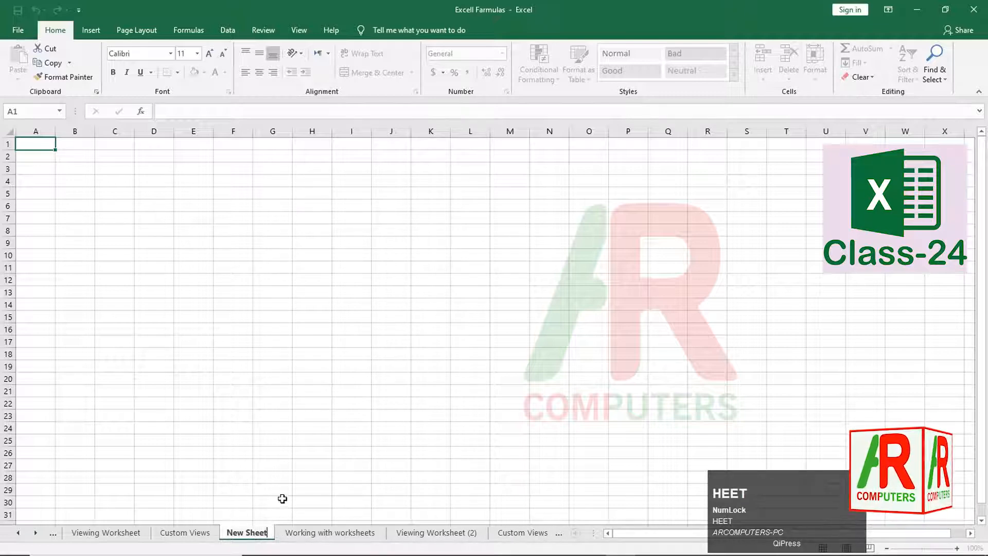
left_click(253, 483)
left_click(311, 464)
left_click(330, 535)
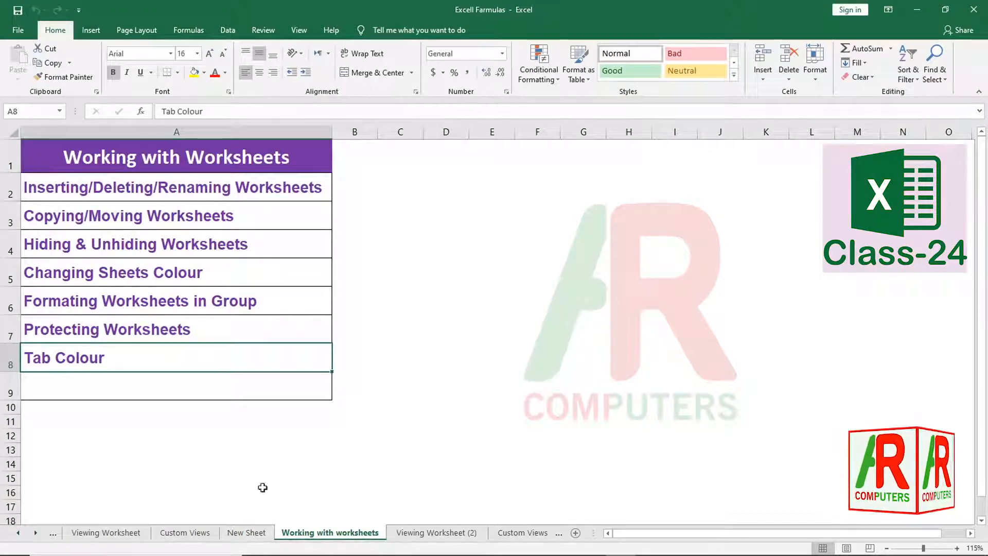
- Delete the New Sheet worksheet from its sheet menu
left_click(249, 532)
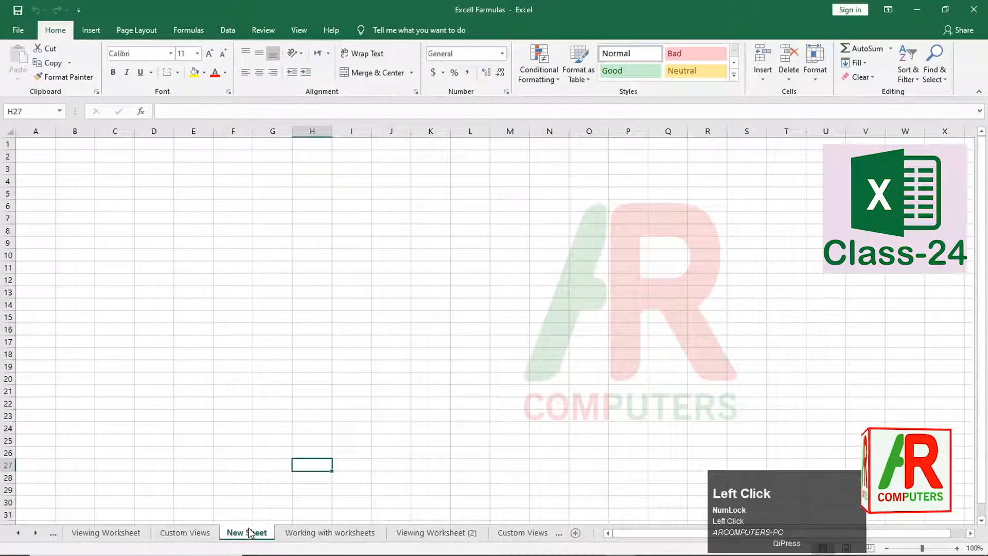
right_click(252, 535)
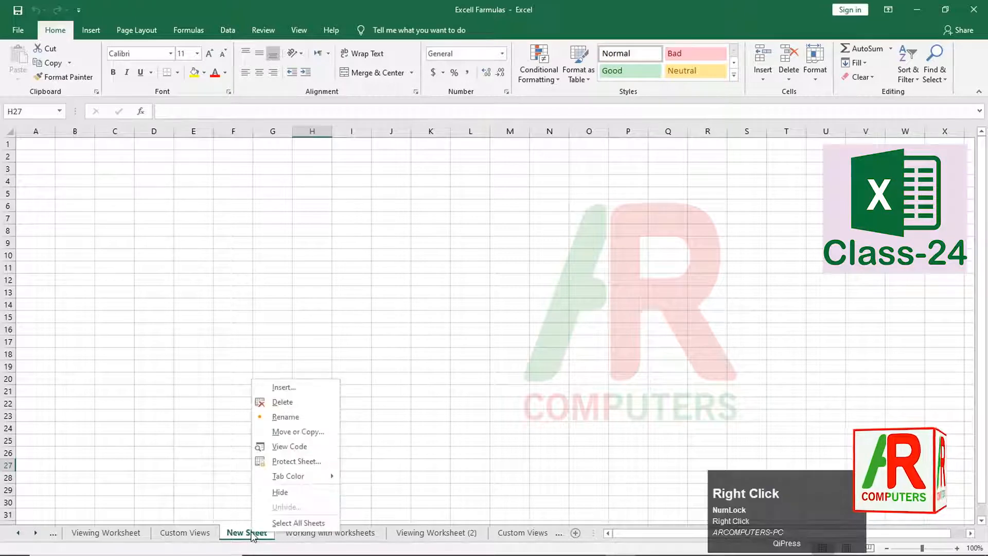
left_click(287, 402)
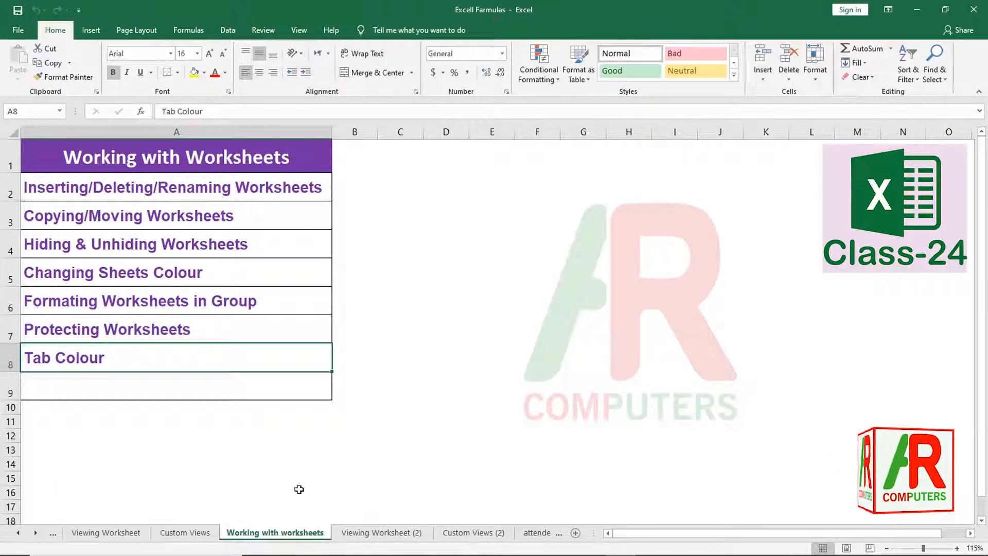
- Show the Custom Views sheet with its RESULT table and open its sheet menu
left_click(181, 535)
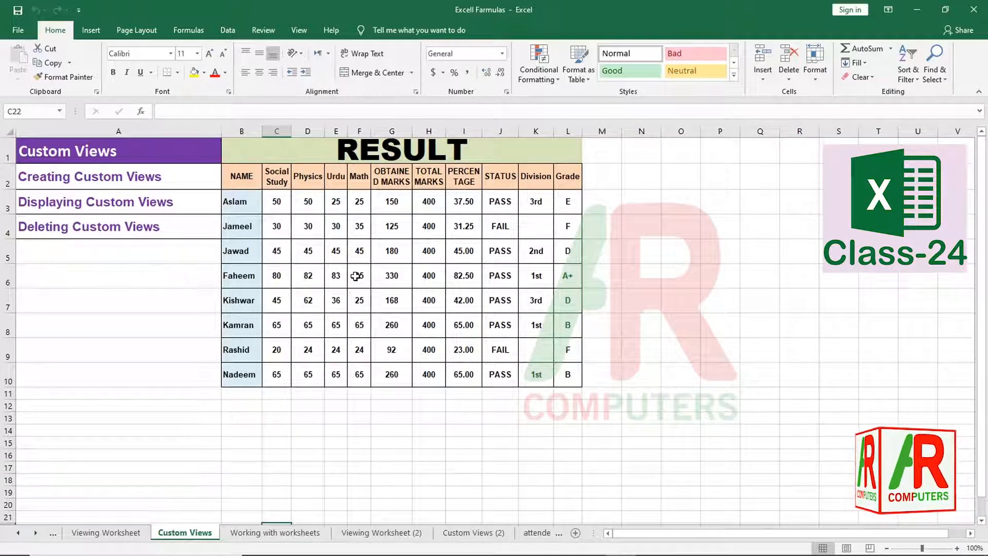
right_click(176, 536)
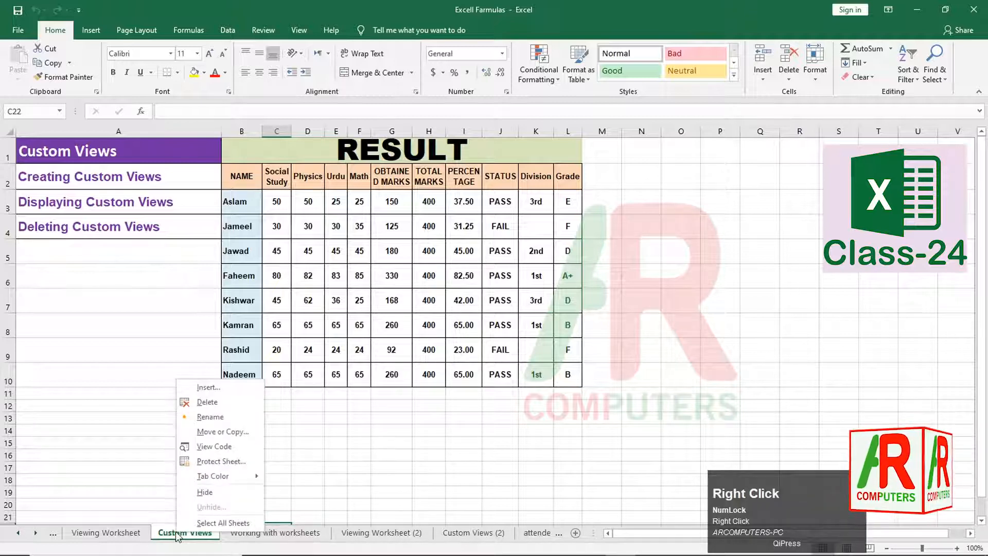
- Move the Custom Views sheet with To book set to (new book), creating Book1
left_click(224, 434)
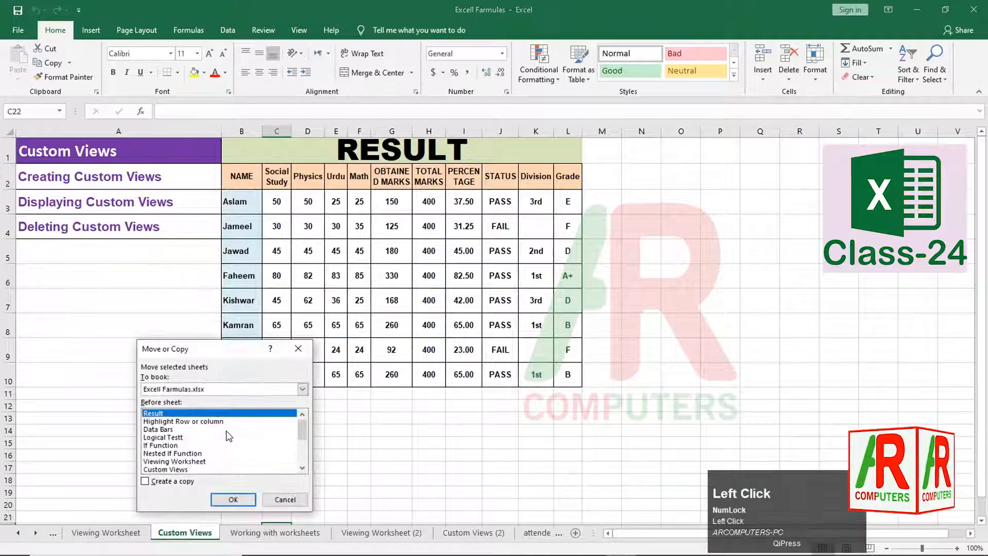
left_click_drag(205, 351, 288, 289)
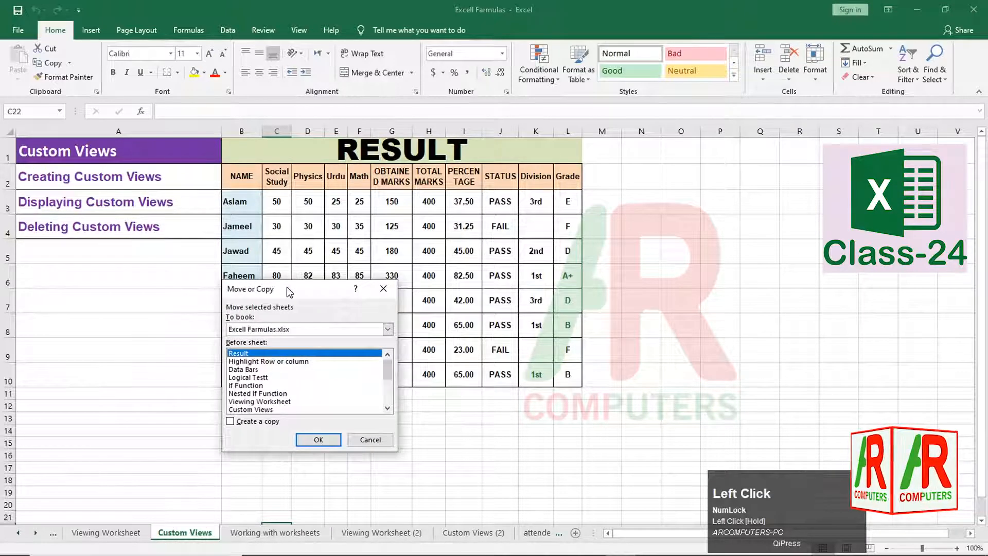
left_click(243, 351)
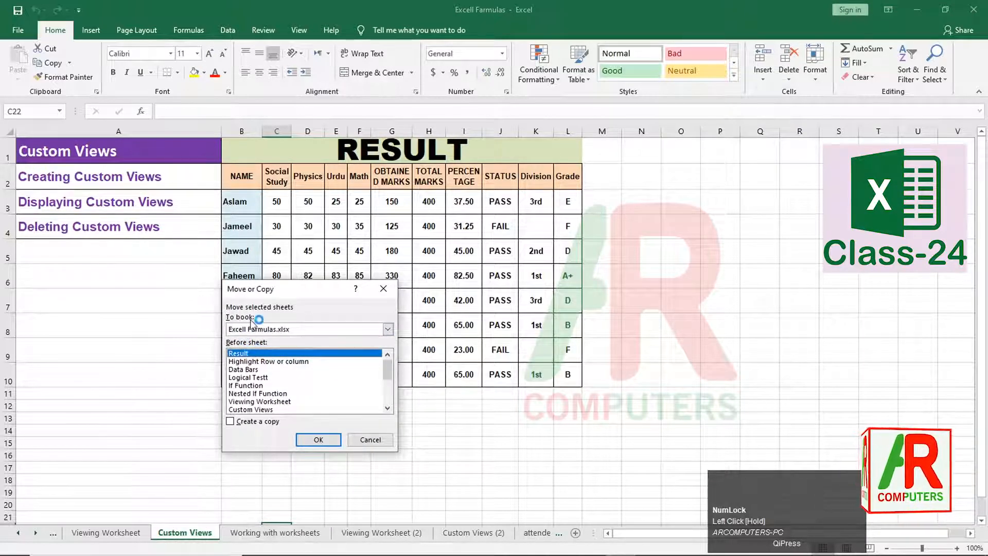
left_click(253, 328)
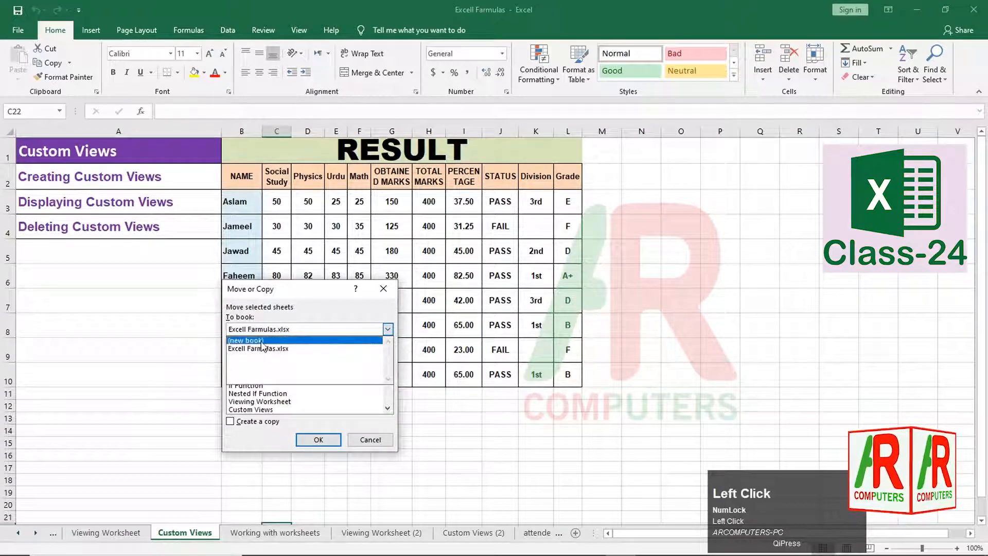
left_click(261, 341)
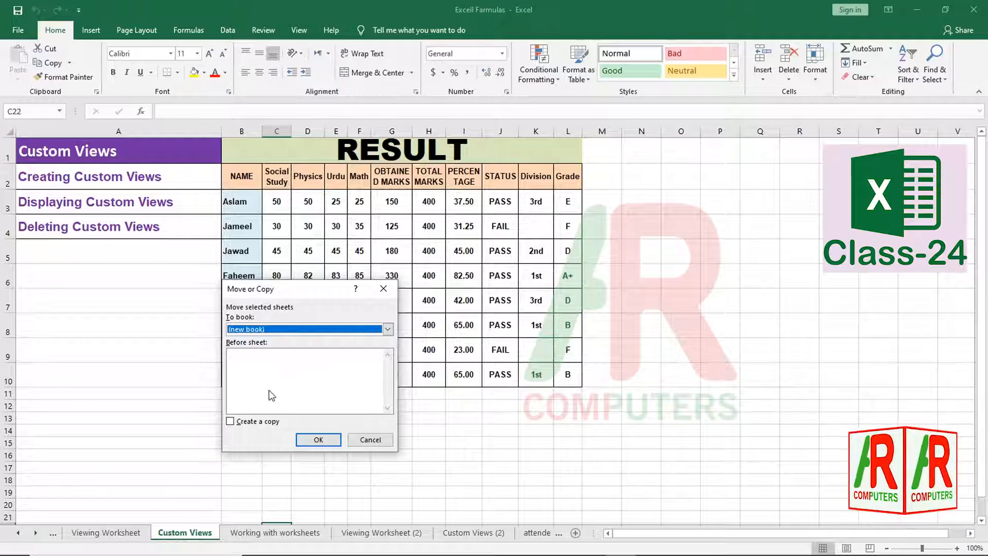
left_click(319, 441)
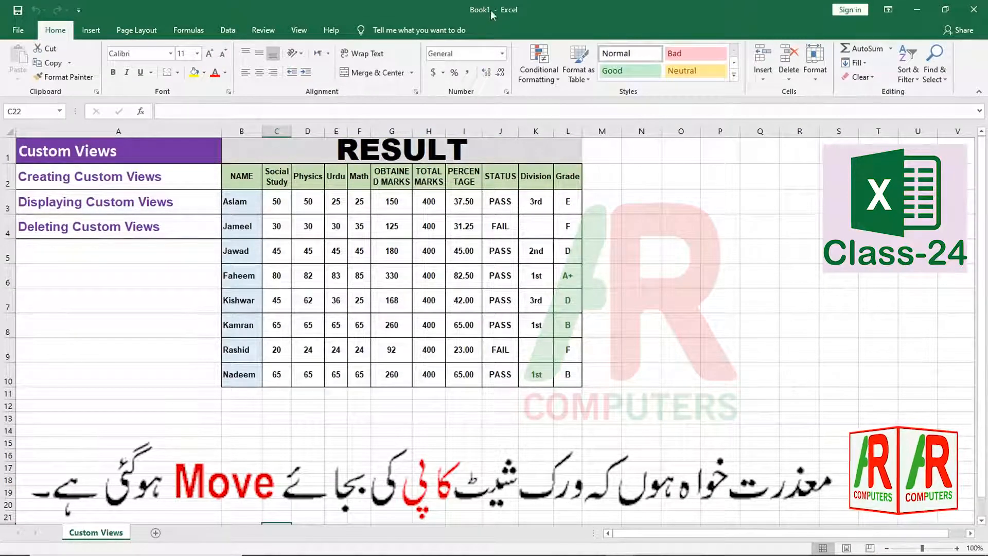
- Minimize Book1, restore it from the taskbar, then close it choosing Don't Save
left_click(917, 10)
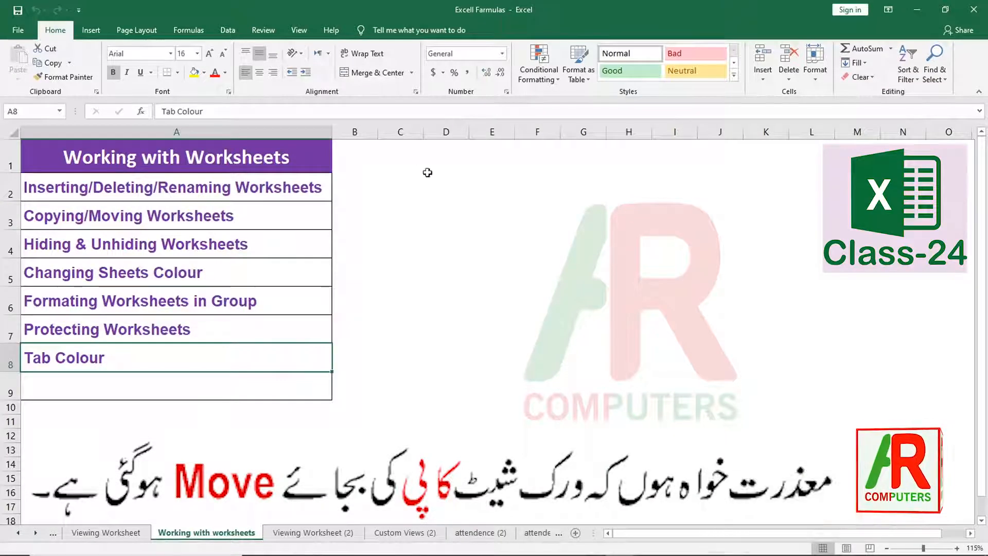
mouse_move(237, 554)
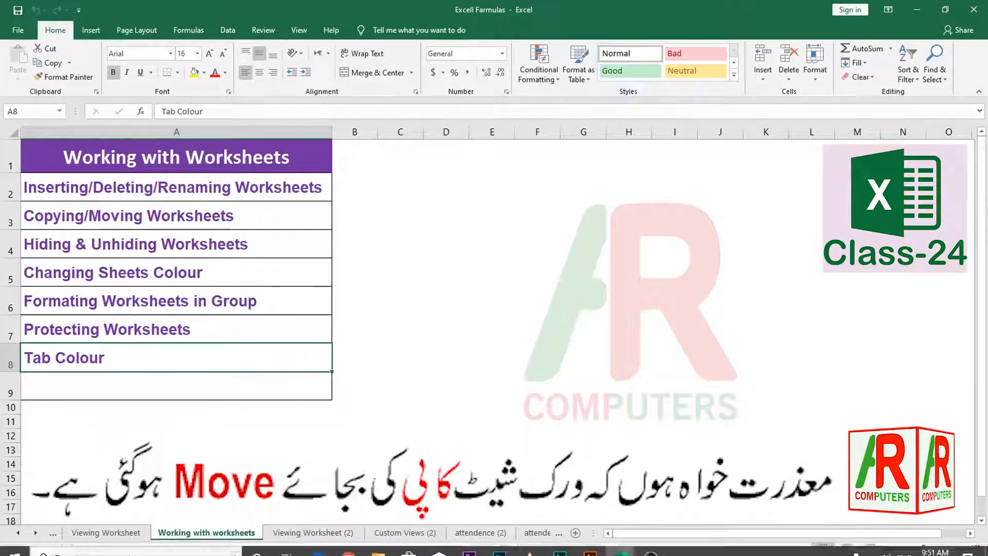
mouse_move(616, 550)
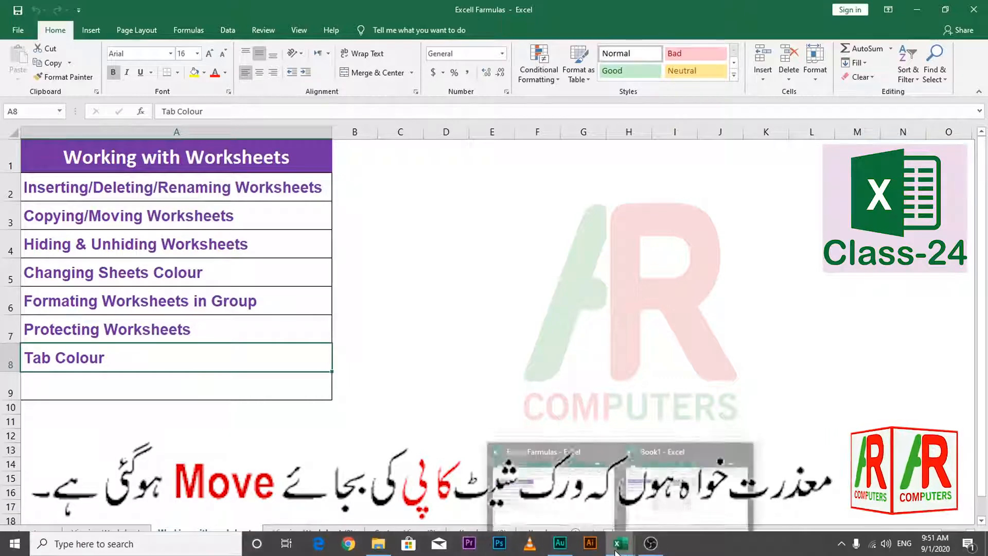
left_click(659, 454)
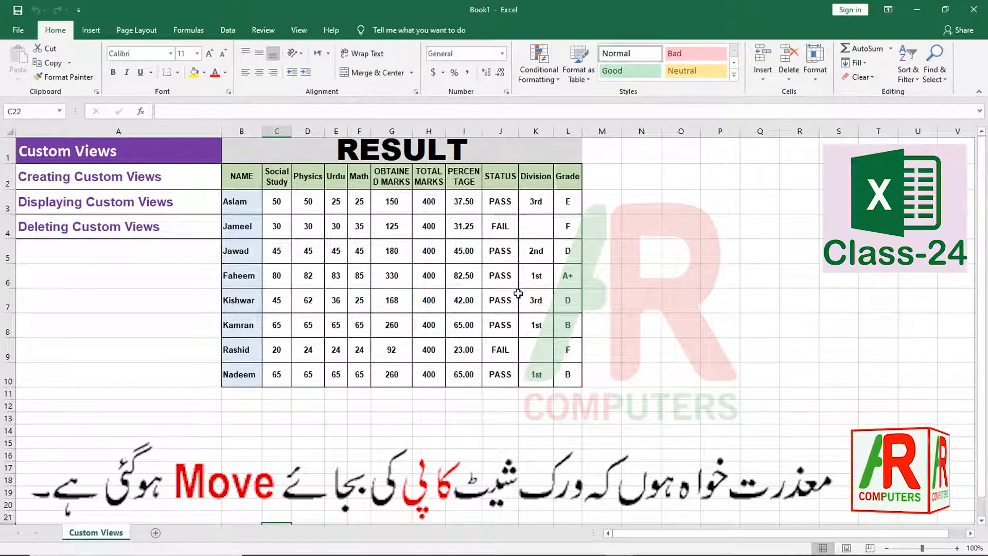
left_click(974, 9)
left_click(511, 298)
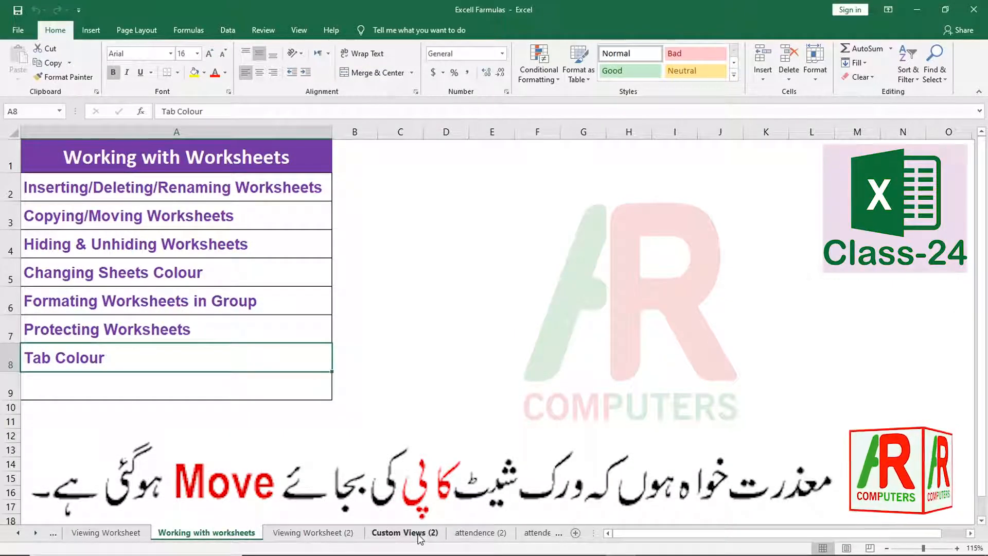
- Copy Working with worksheets with Create a copy ticked, placed before the original
right_click(239, 538)
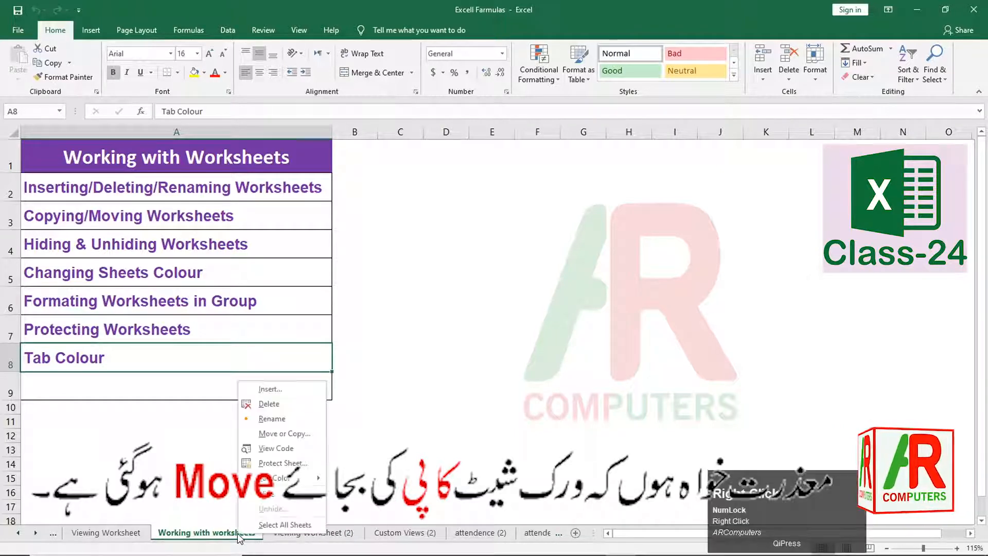
left_click(280, 435)
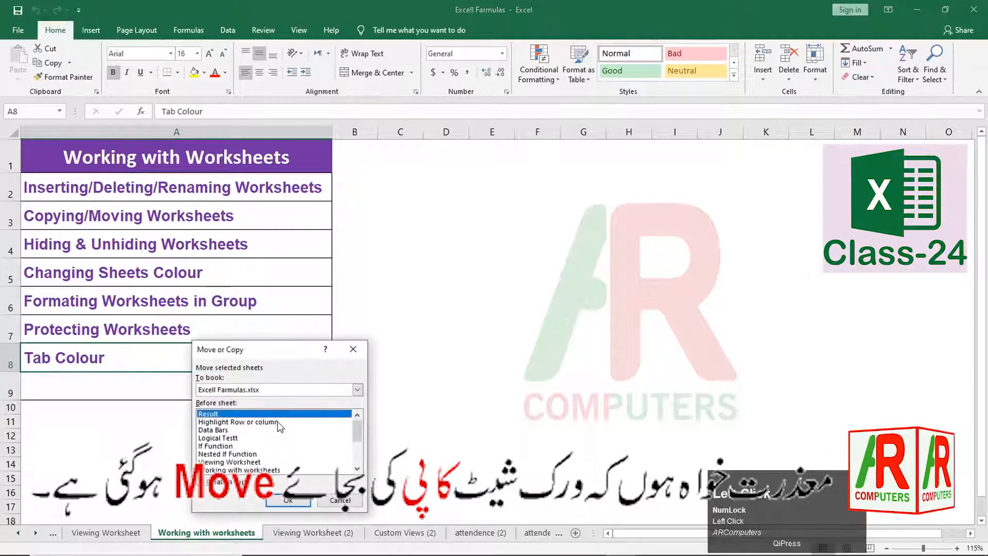
left_click_drag(276, 351, 391, 279)
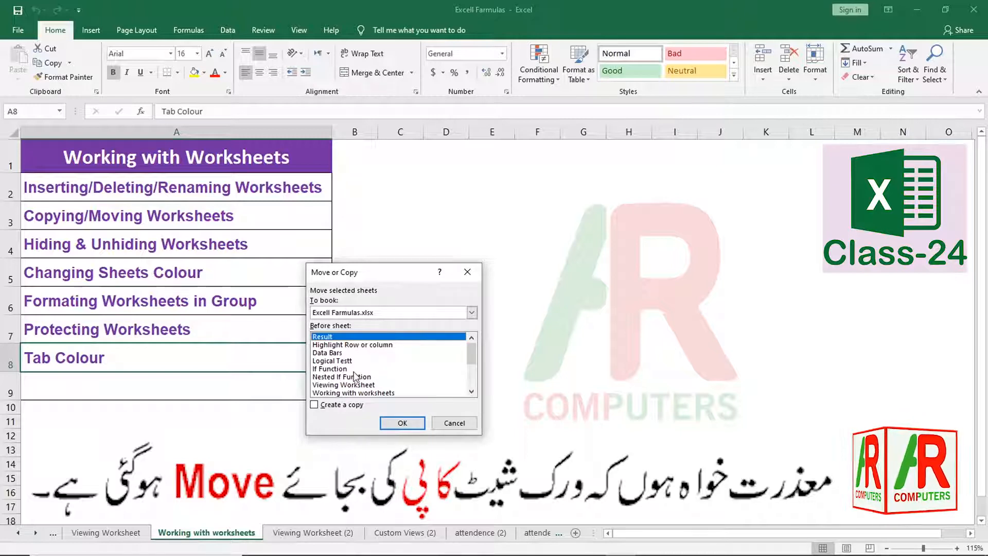
left_click(317, 405)
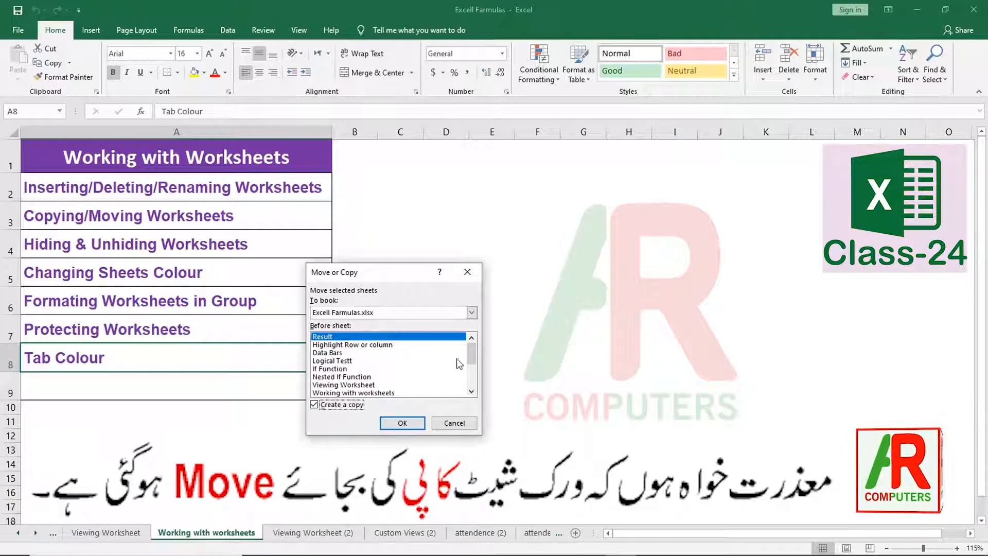
left_click_drag(470, 354, 473, 368)
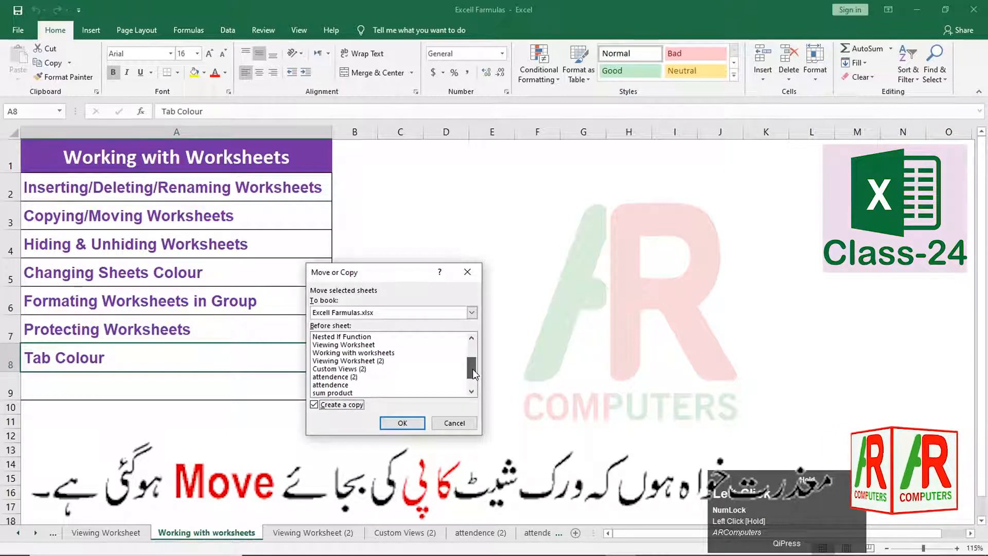
left_click(376, 354)
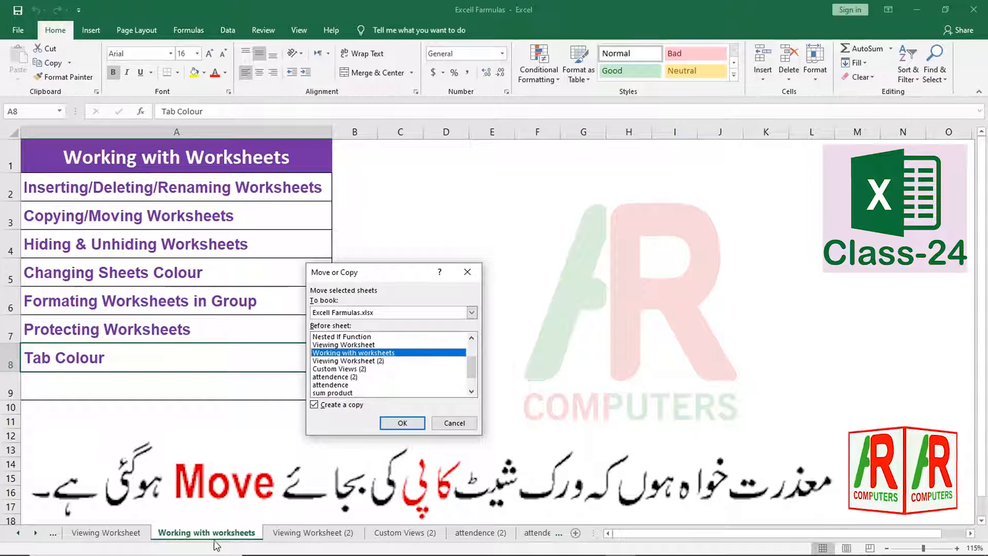
left_click(396, 421)
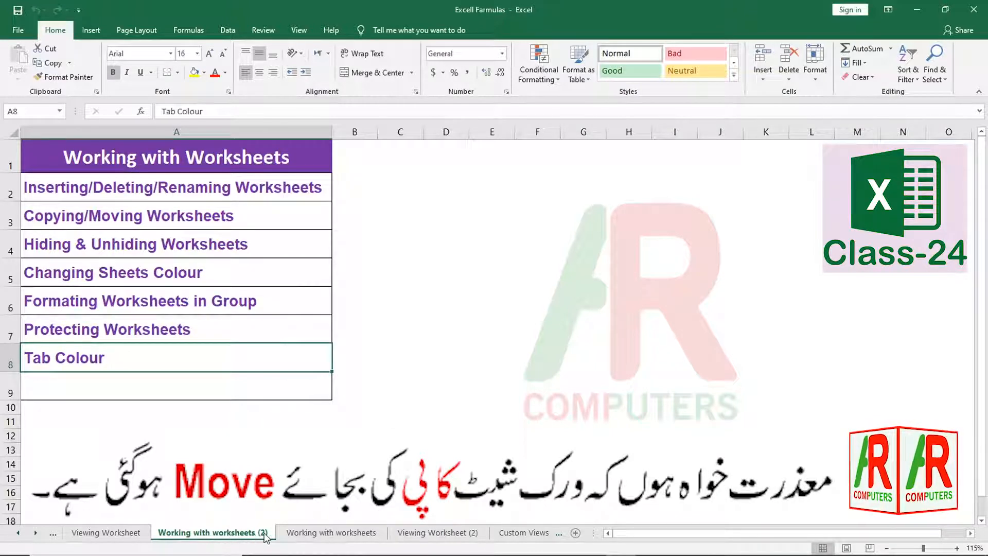
- Compare the original and the (2) copy, dismissing a download manager warning
left_click(314, 534)
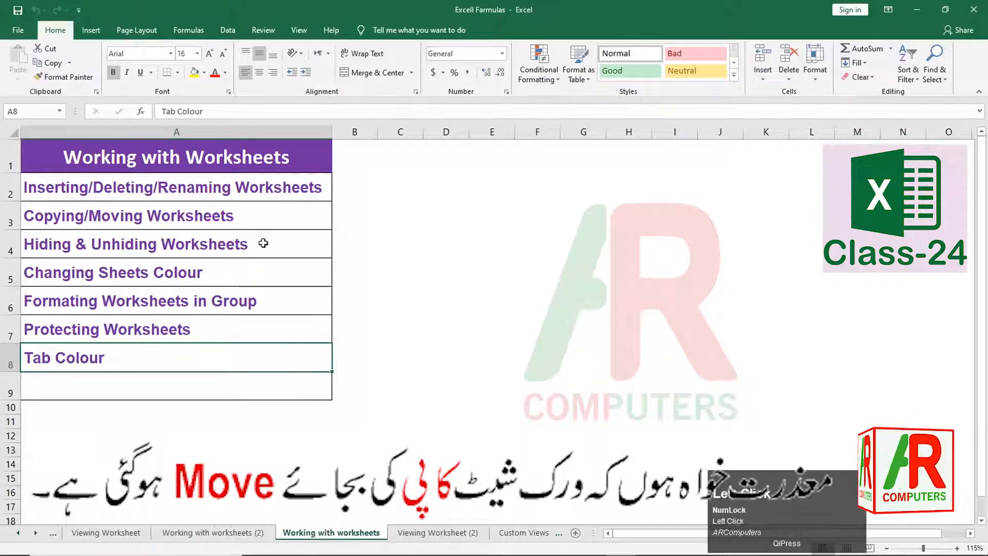
left_click(216, 535)
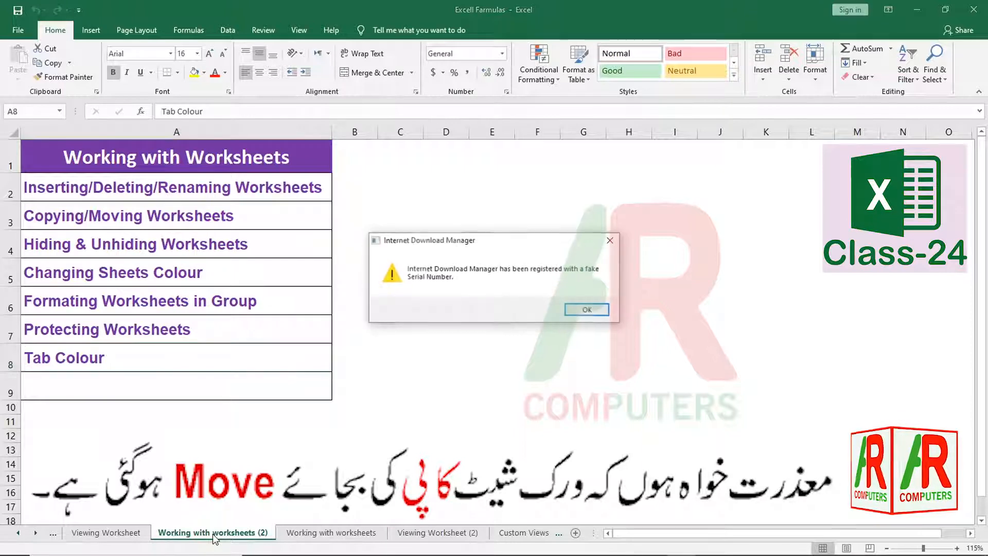
left_click(610, 240)
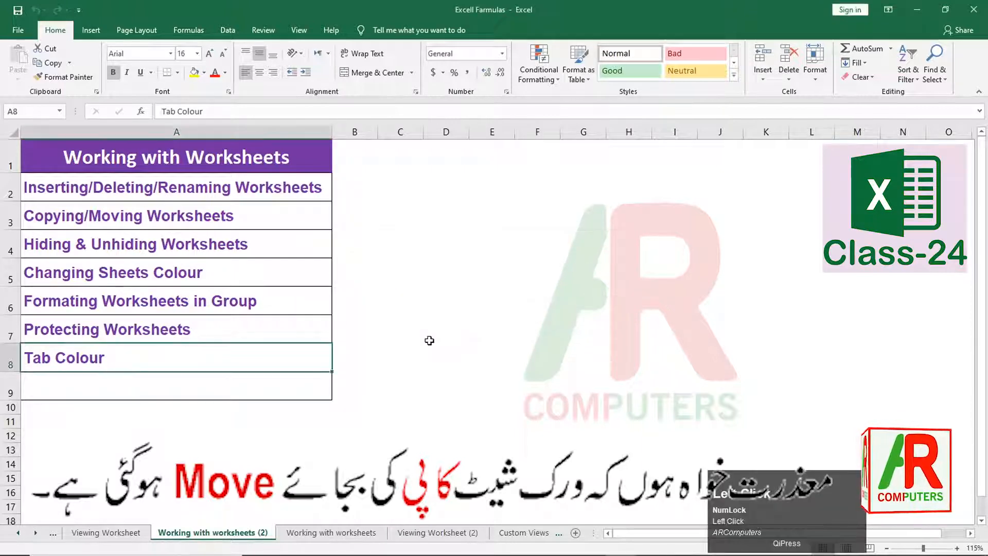
- Rename the copied sheet to 'new'
right_click(219, 537)
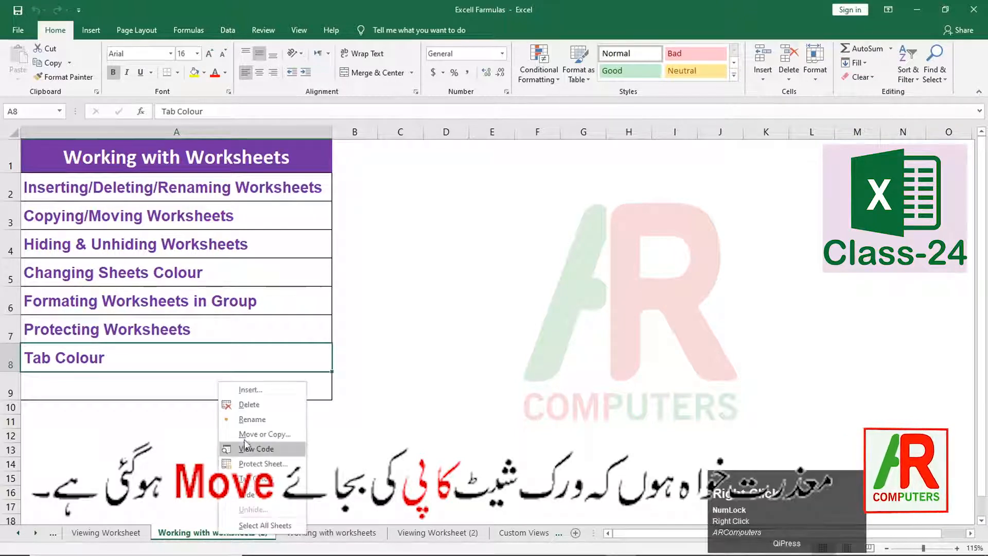
left_click(247, 420)
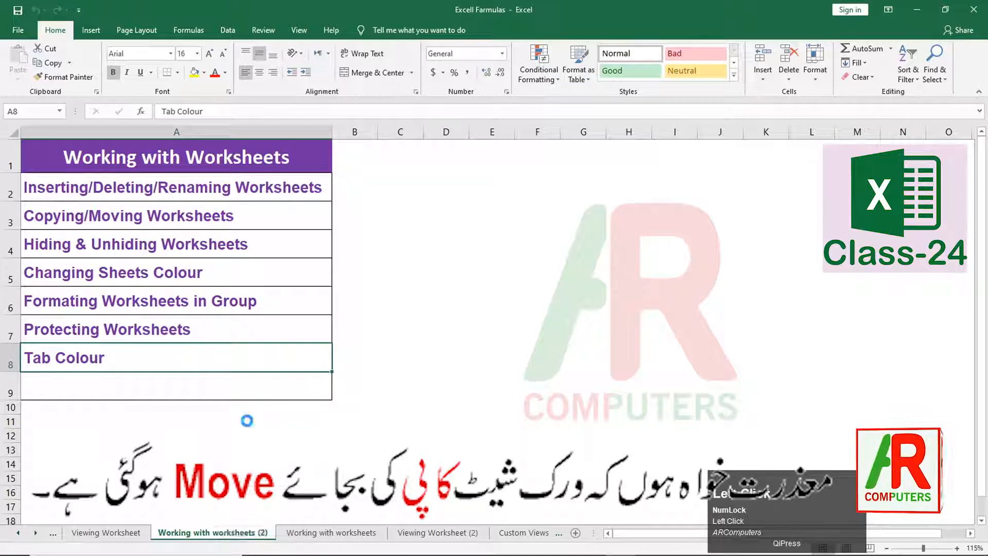
type("new")
left_click(249, 537)
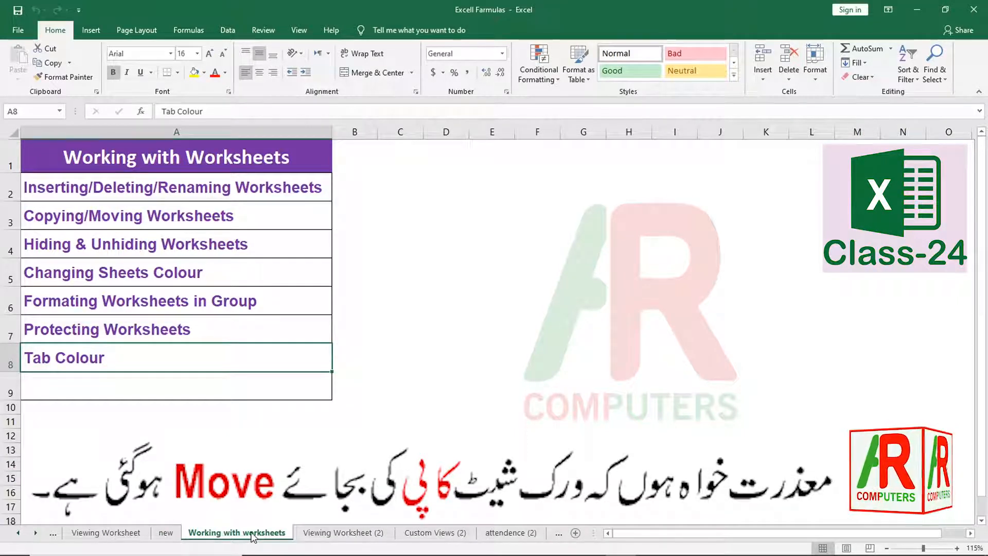
- Open Move or Copy for Working with worksheets, cancel it, then go to Viewing Worksheet
right_click(251, 535)
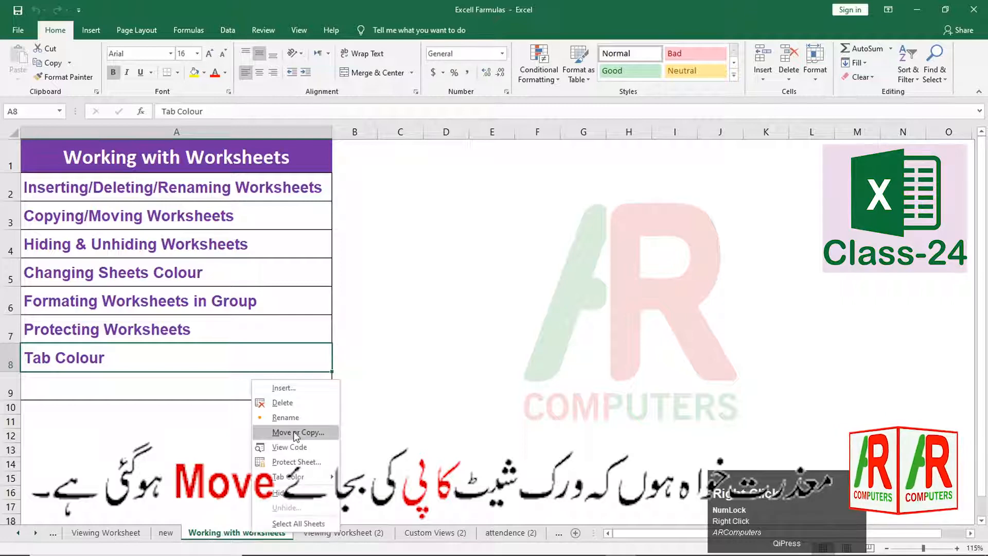
left_click(297, 433)
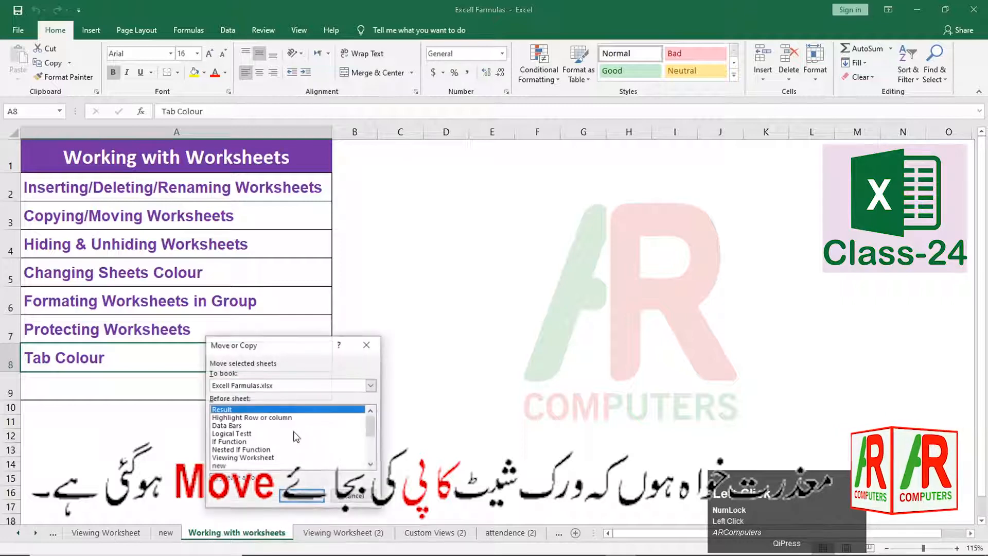
left_click(278, 388)
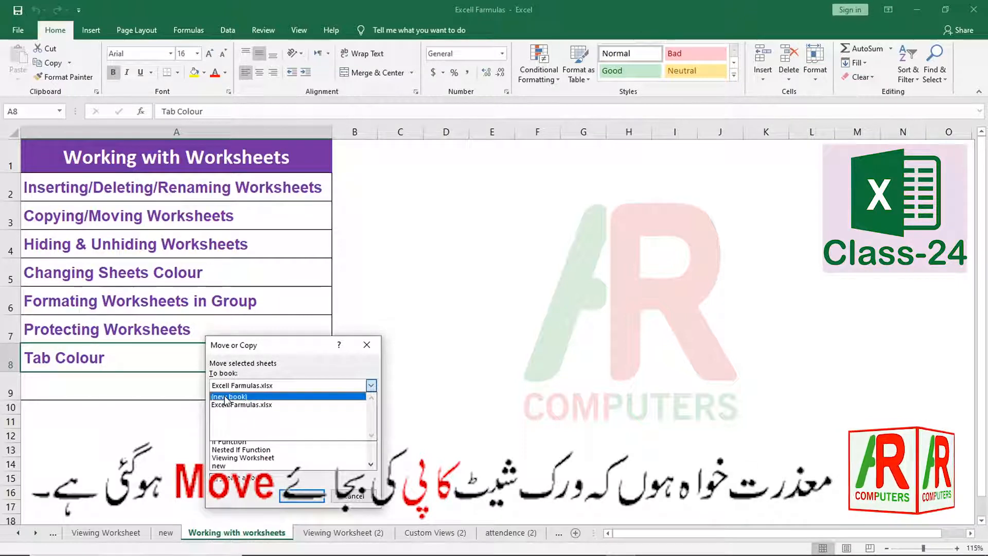
left_click(354, 498)
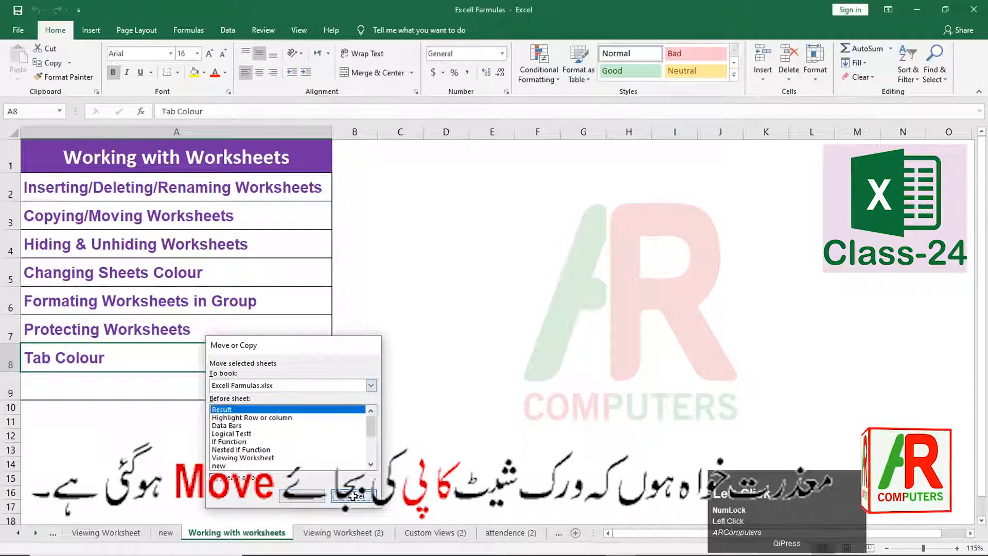
left_click(354, 498)
left_click(92, 533)
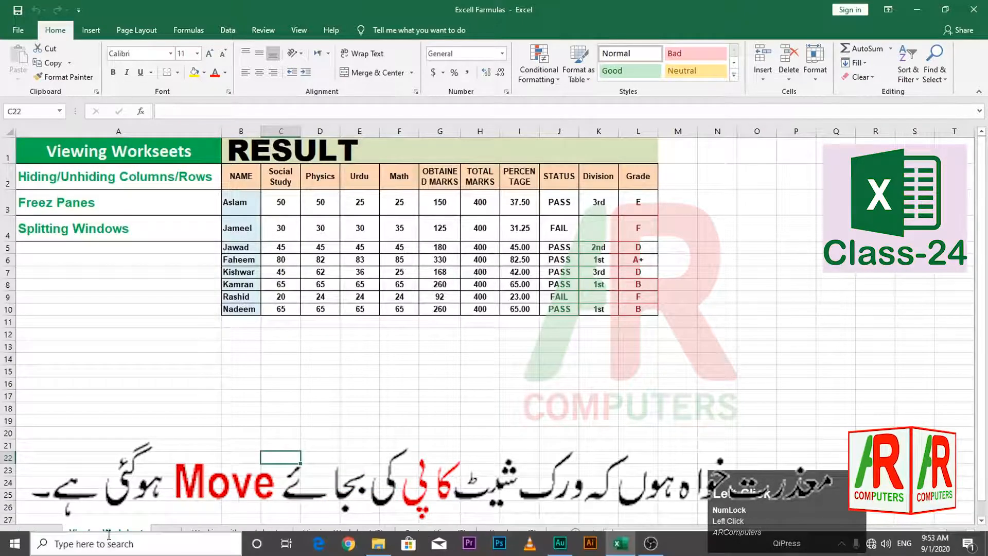
- Copy Viewing Worksheet to (new book) with Create a copy checked, then minimize Book2
right_click(131, 534)
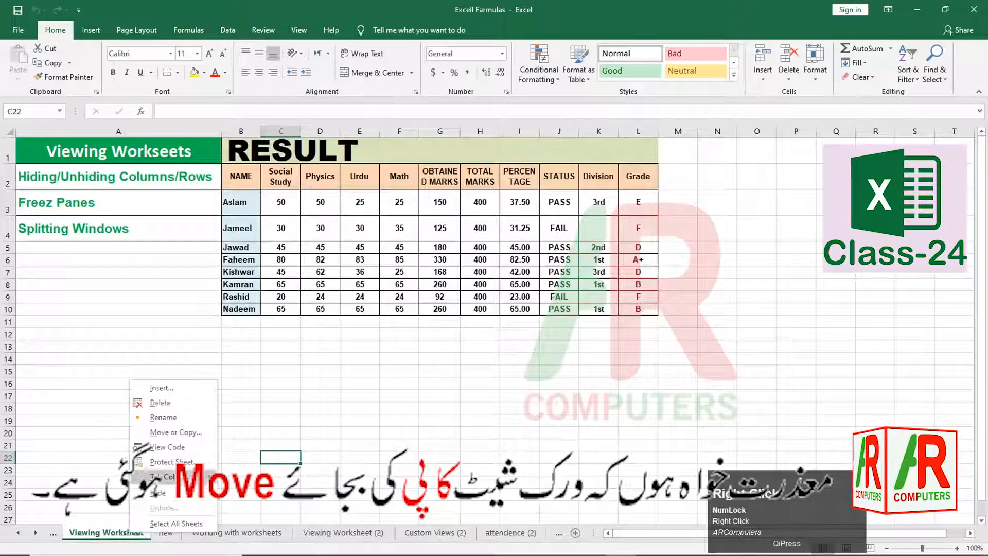
left_click(172, 432)
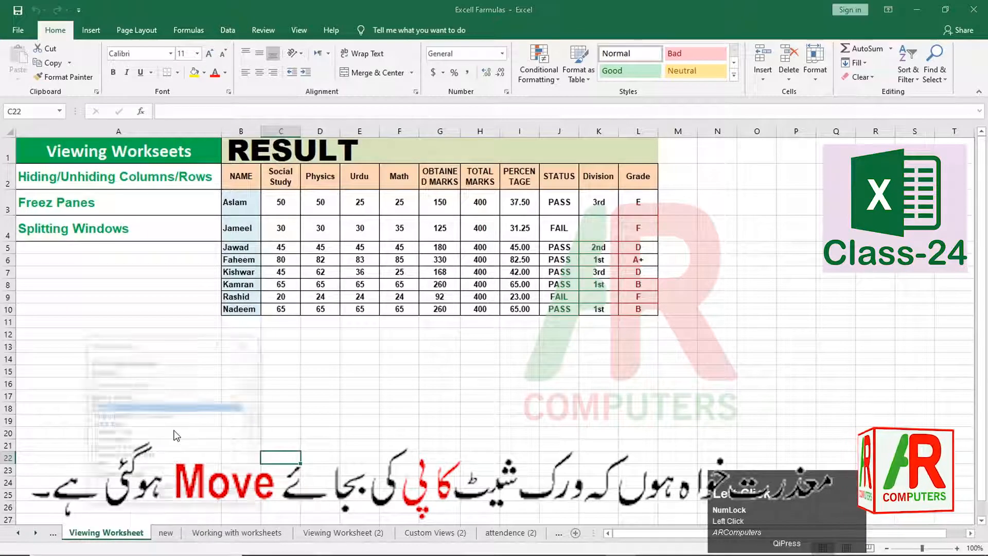
left_click(153, 386)
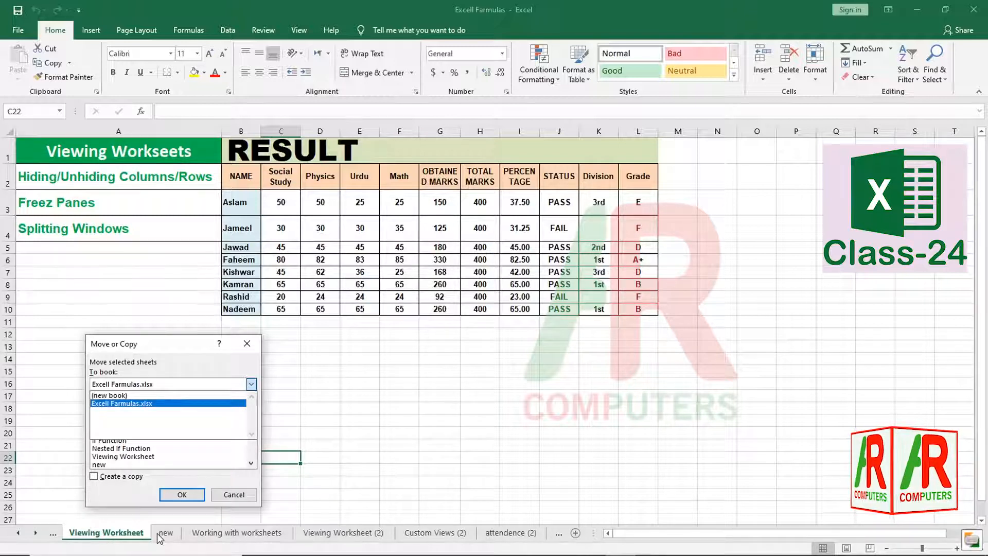
left_click(97, 478)
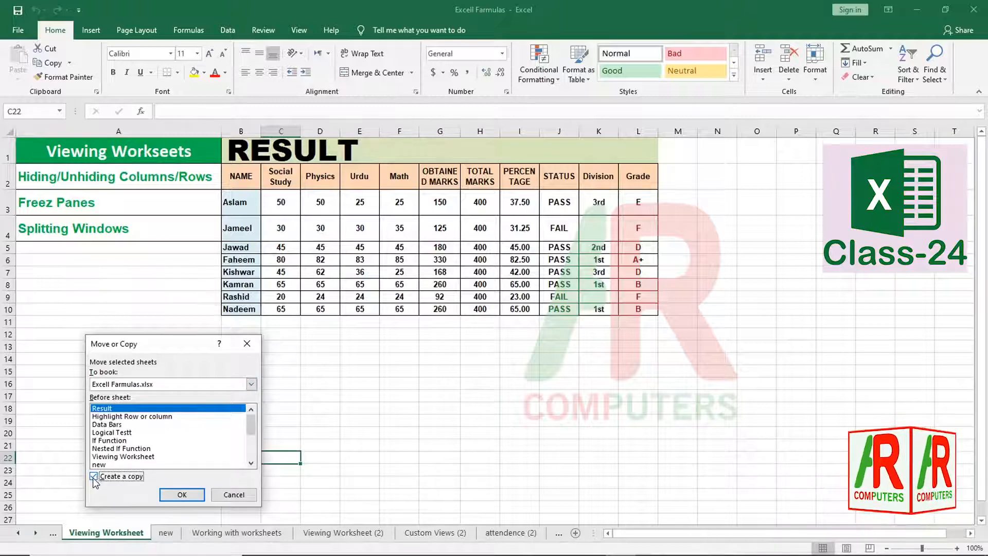
left_click(94, 477)
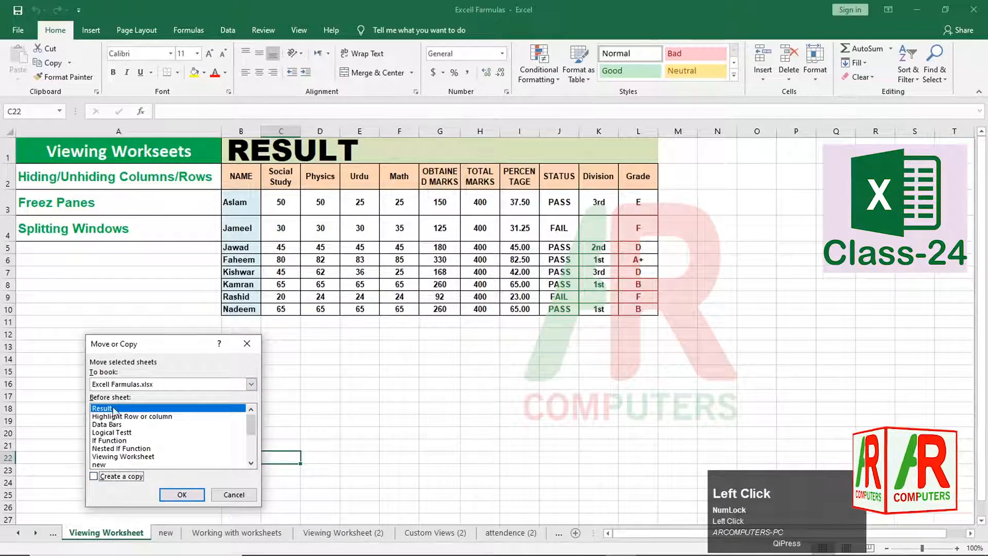
left_click(94, 476)
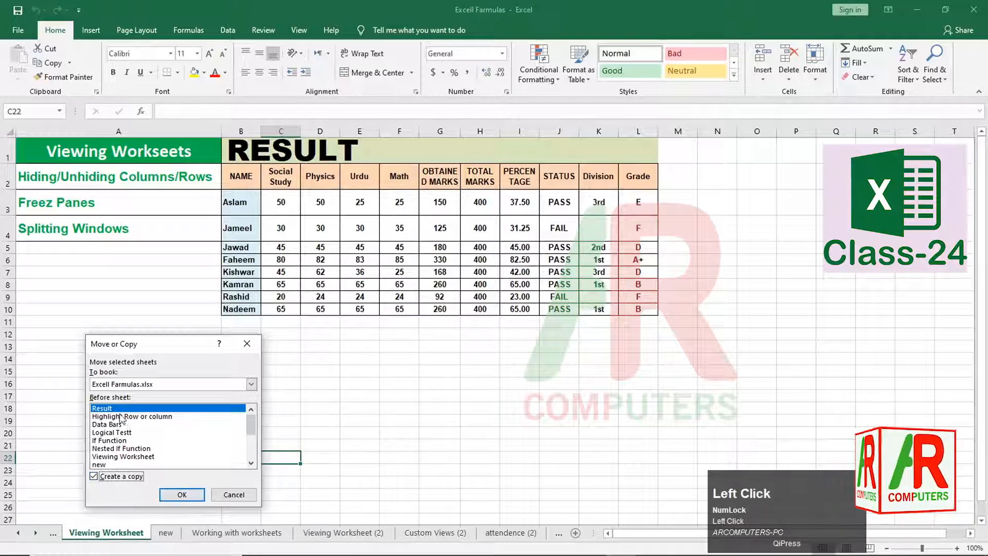
left_click(124, 384)
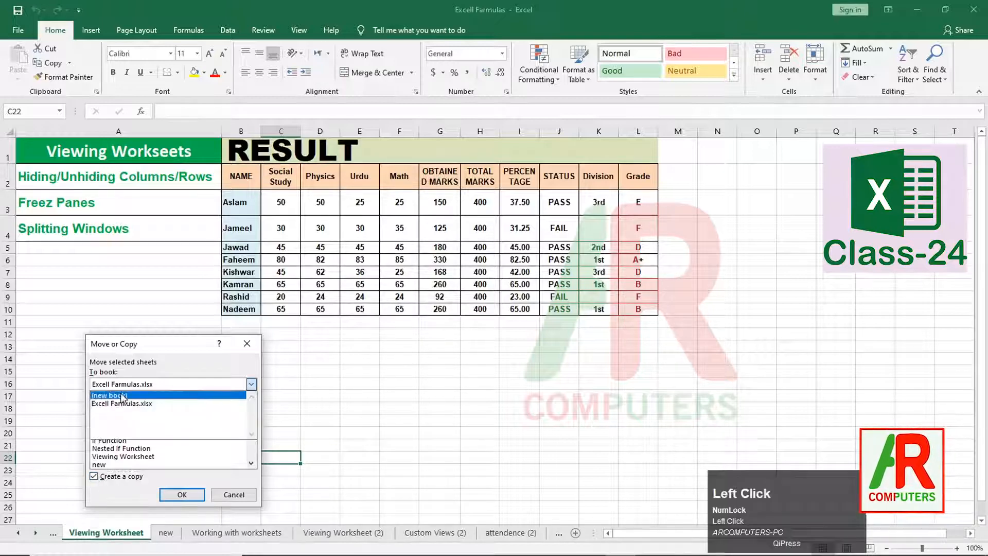
left_click(121, 398)
left_click(183, 494)
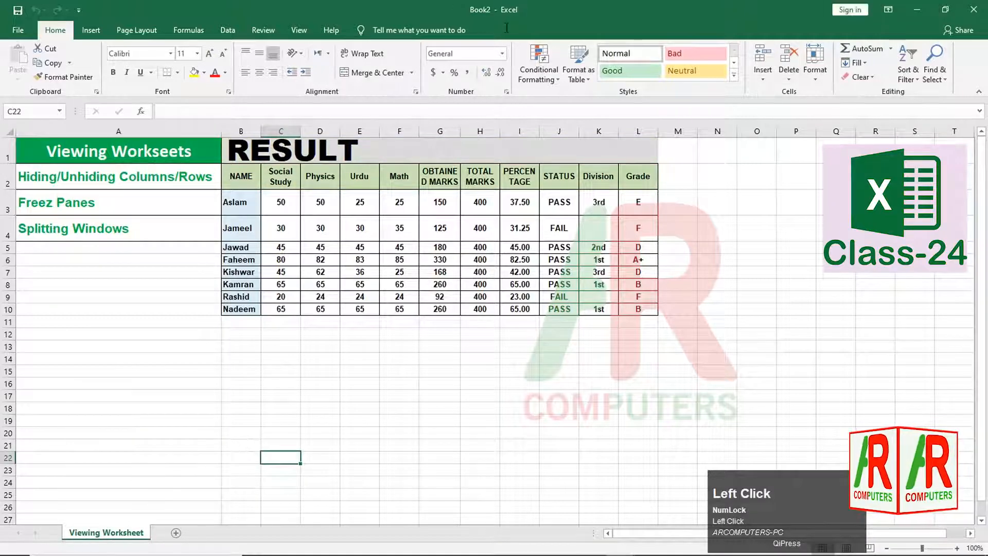
left_click(916, 9)
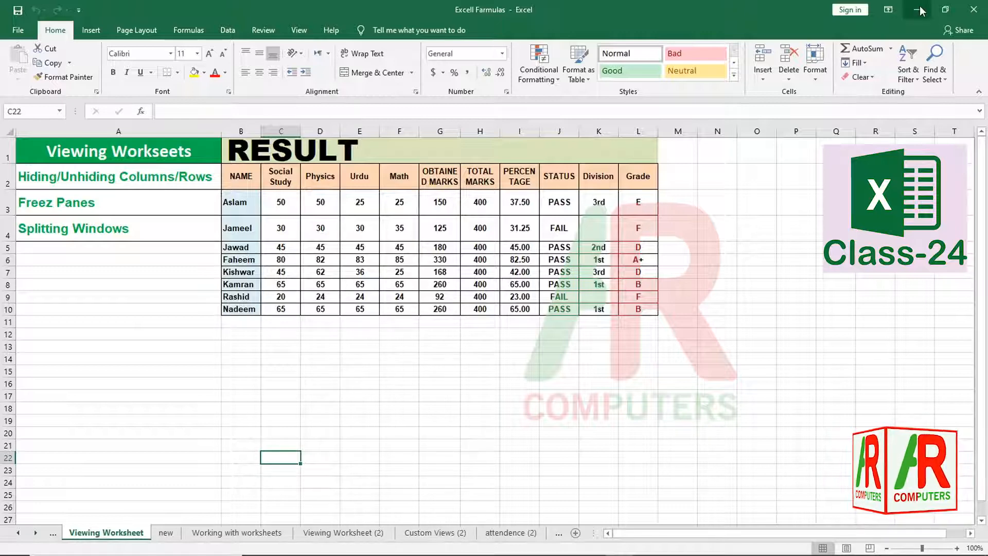
- Move Viewing Worksheet before Result, then drag its tab ahead of Working with worksheets
right_click(121, 535)
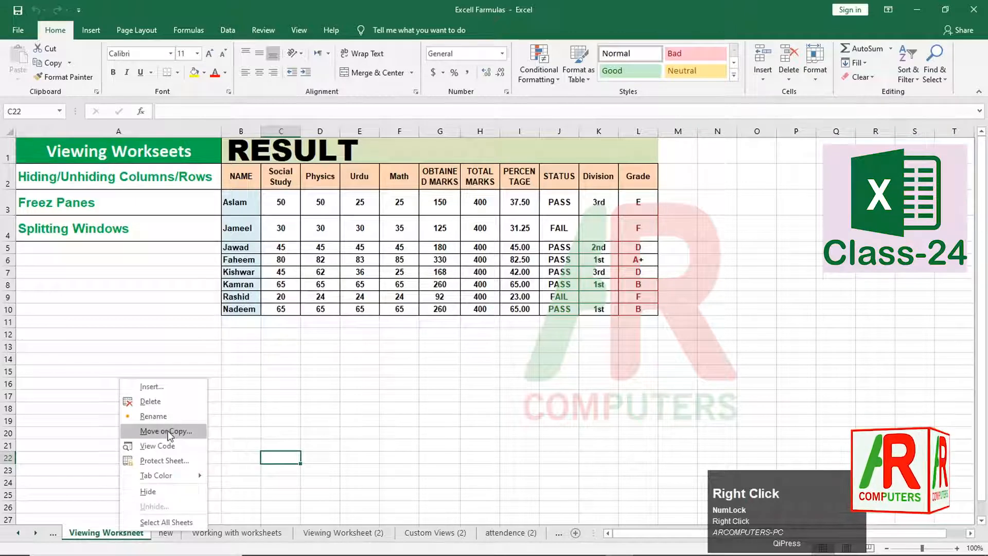
left_click(171, 433)
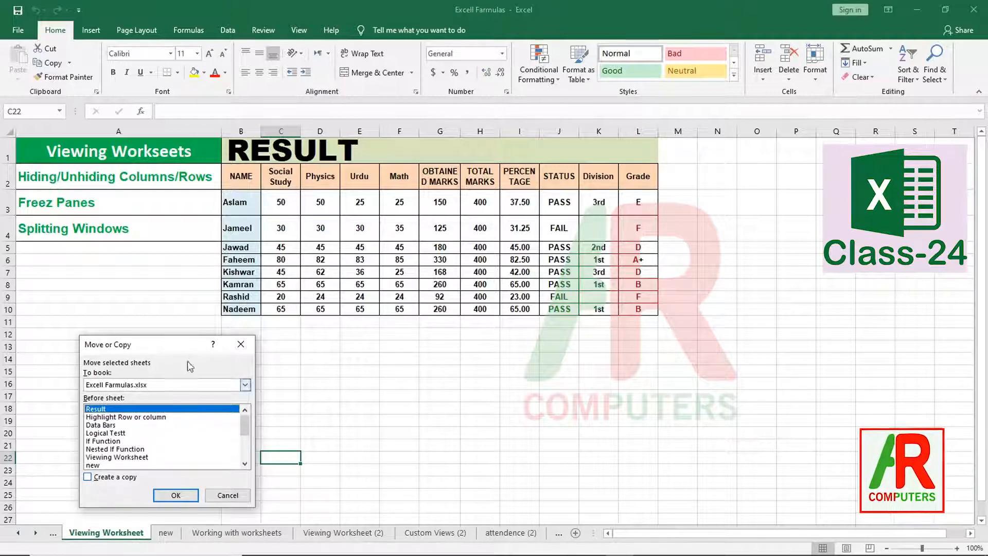
mouse_move(57, 546)
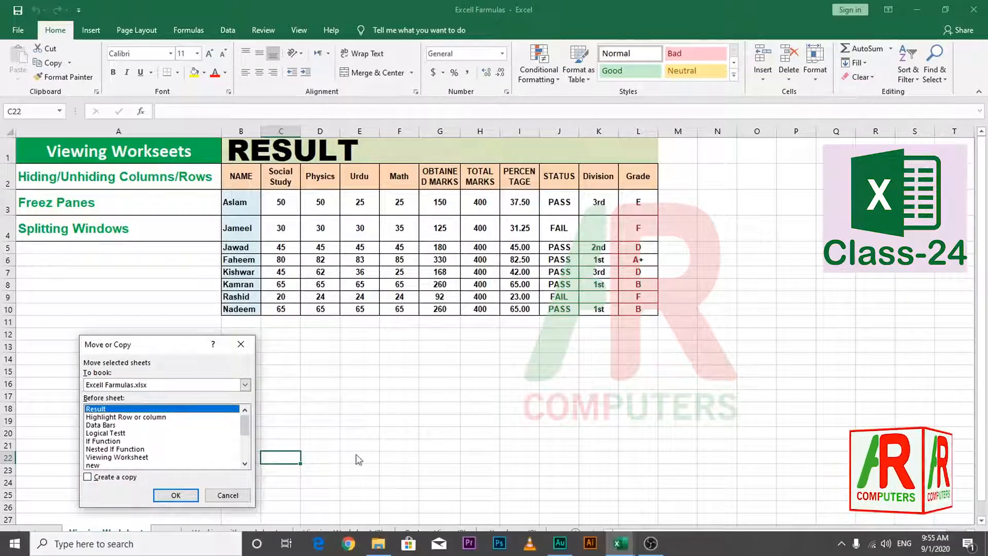
left_click(402, 418)
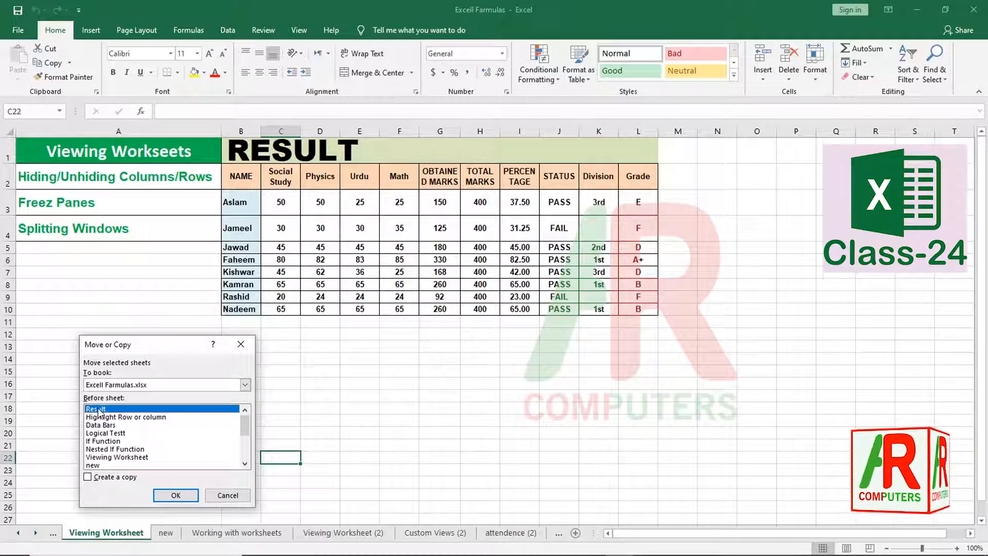
left_click(176, 495)
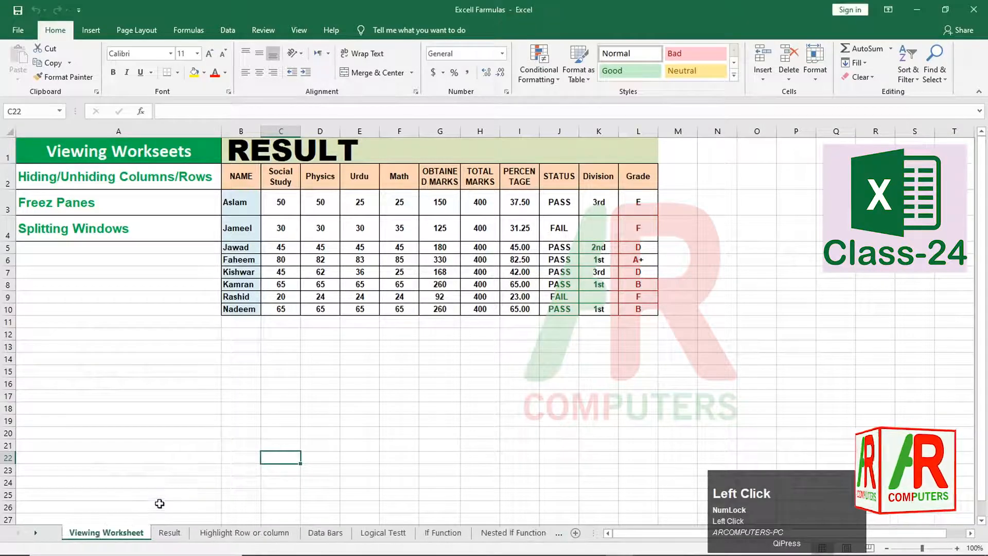
left_click(179, 535)
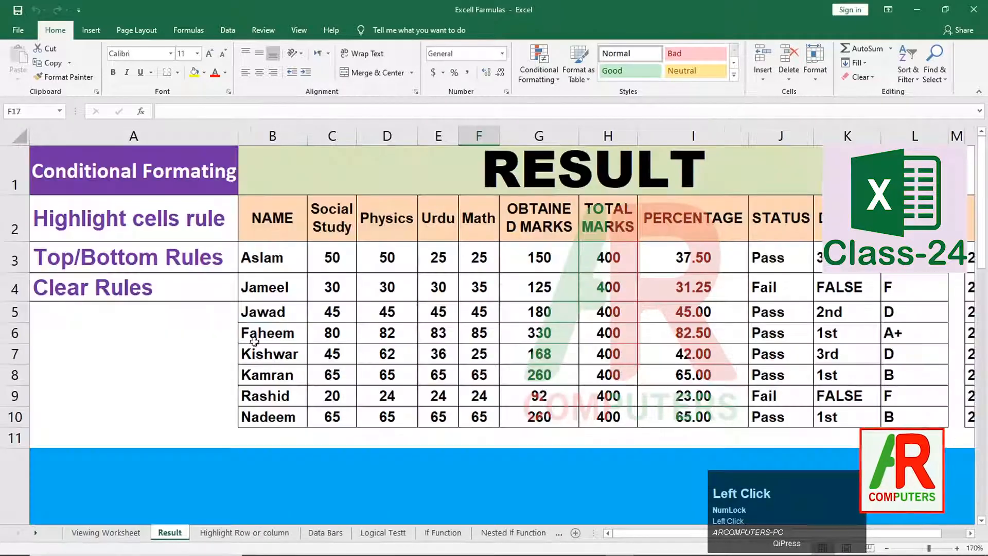
left_click(126, 534)
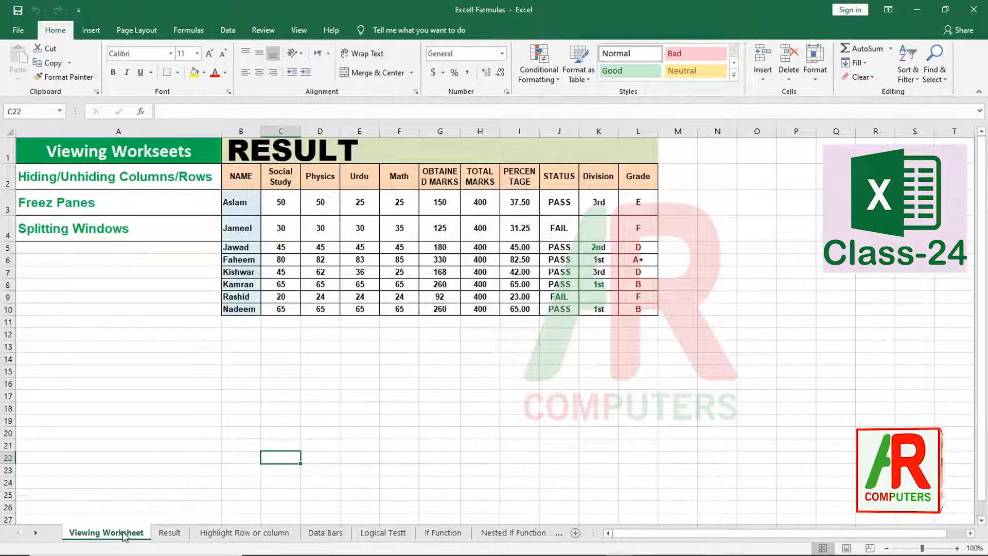
mouse_move(120, 539)
left_mouse_down()
mouse_move(563, 538)
mouse_move(215, 531)
left_mouse_up()
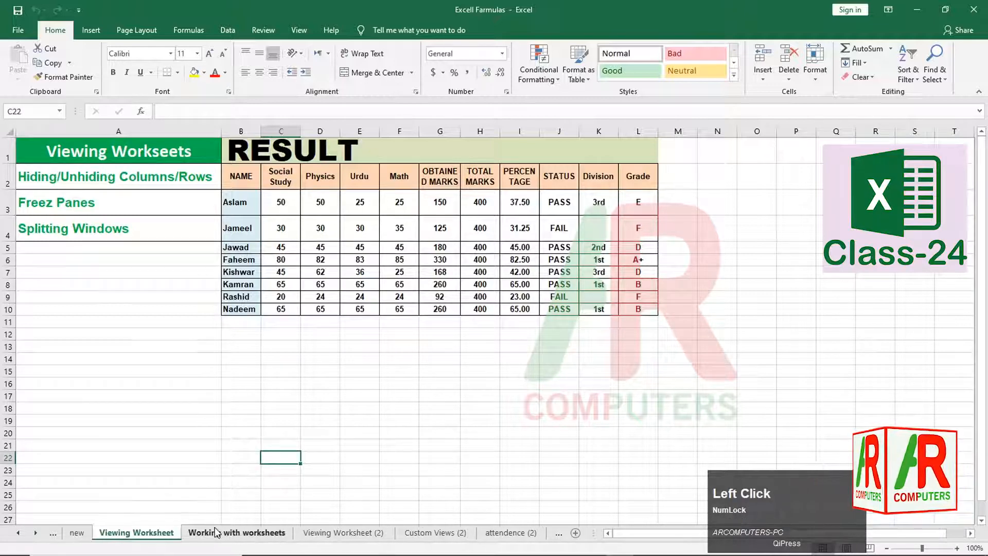
- Switch between Working with worksheets and Viewing Worksheet, ending on Working with worksheets
left_click(215, 533)
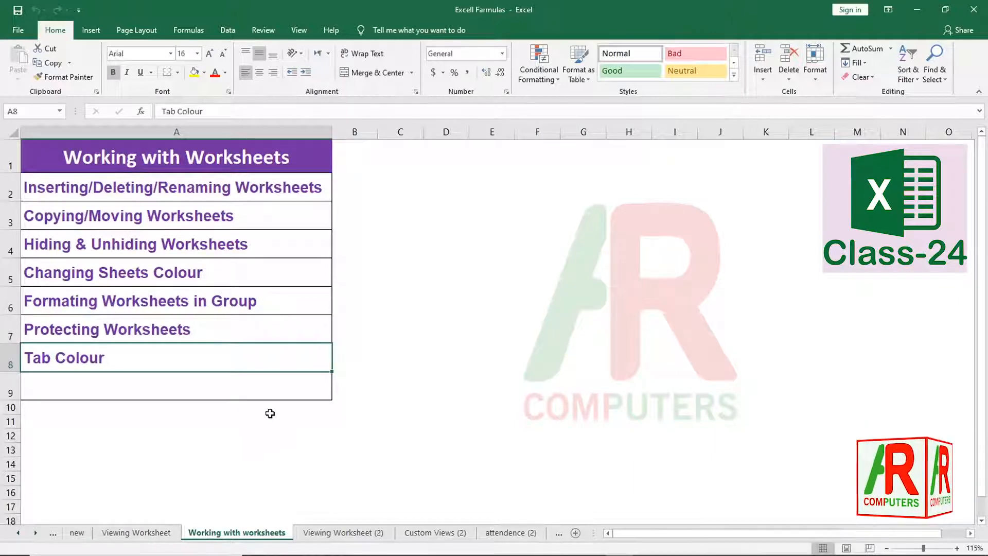
left_click(142, 535)
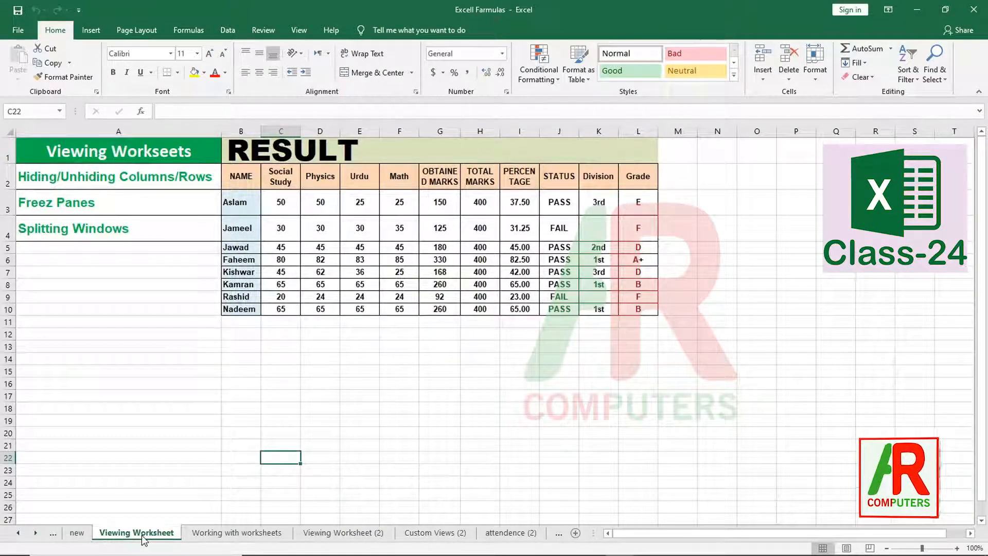
left_click(225, 534)
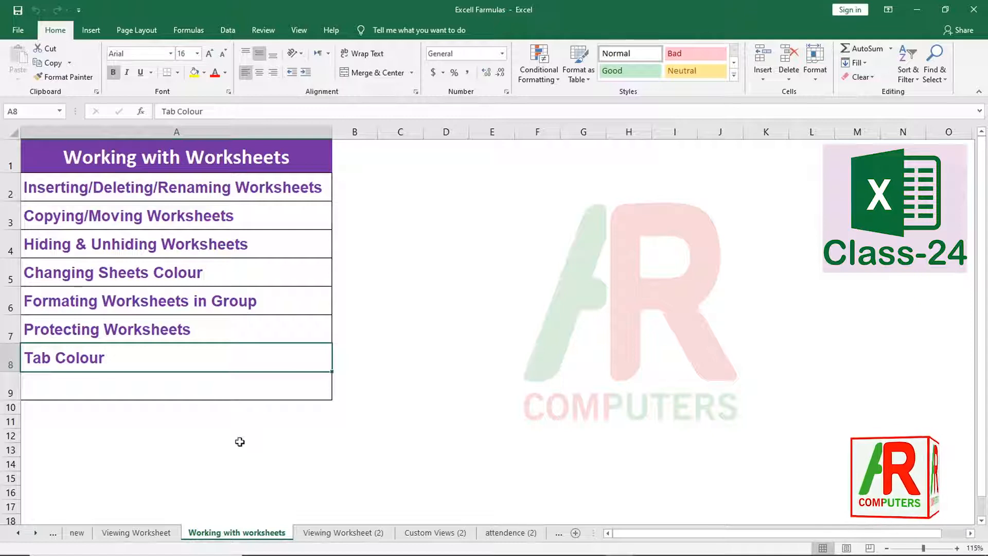
- Choose Book2 as the Move or Copy destination for Working with worksheets, then abandon the move
right_click(218, 536)
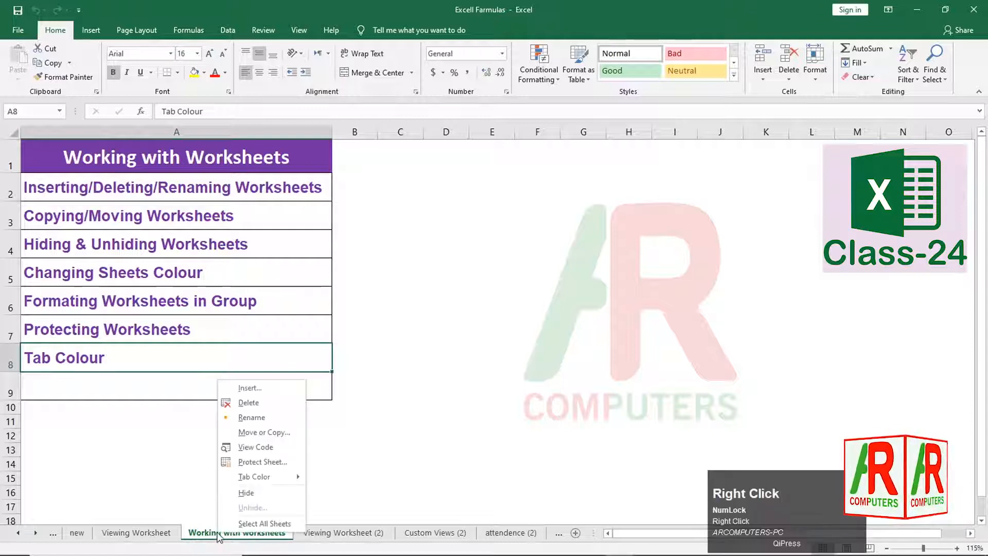
left_click(255, 432)
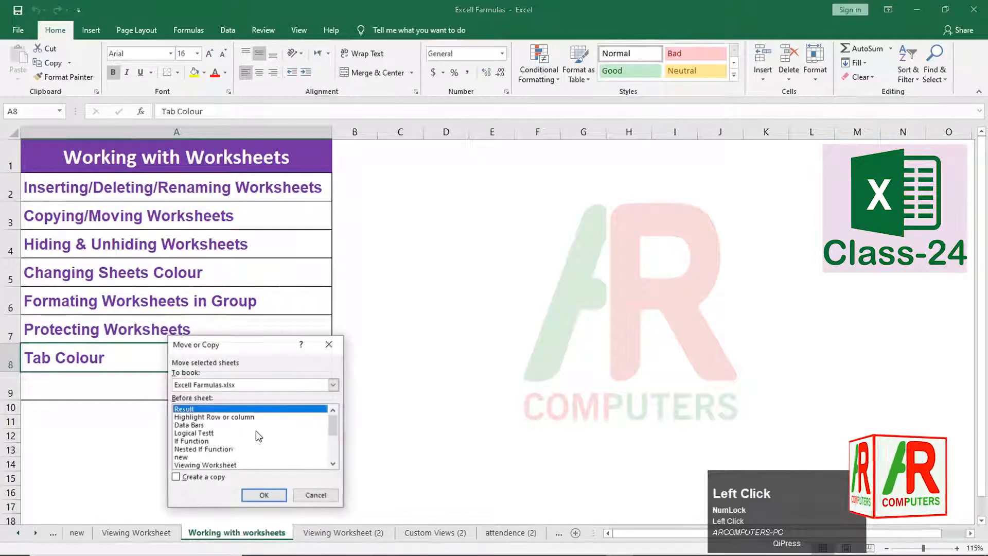
left_click(220, 385)
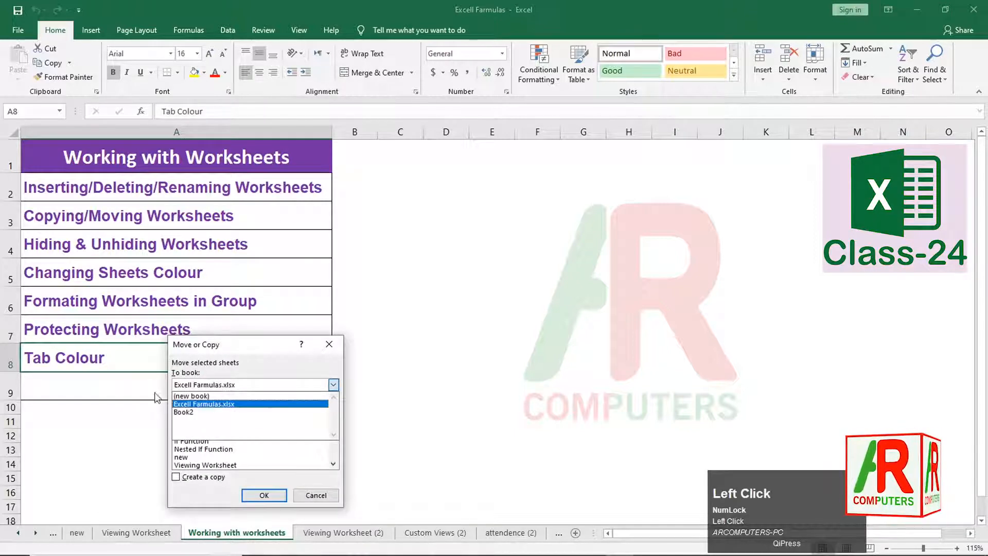
left_click(260, 427)
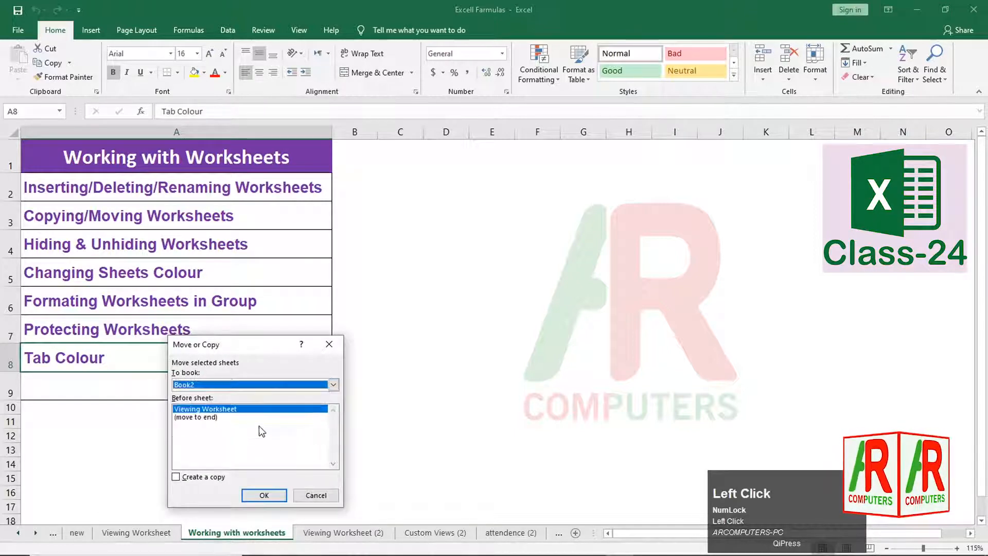
left_click(328, 344)
right_click(236, 532)
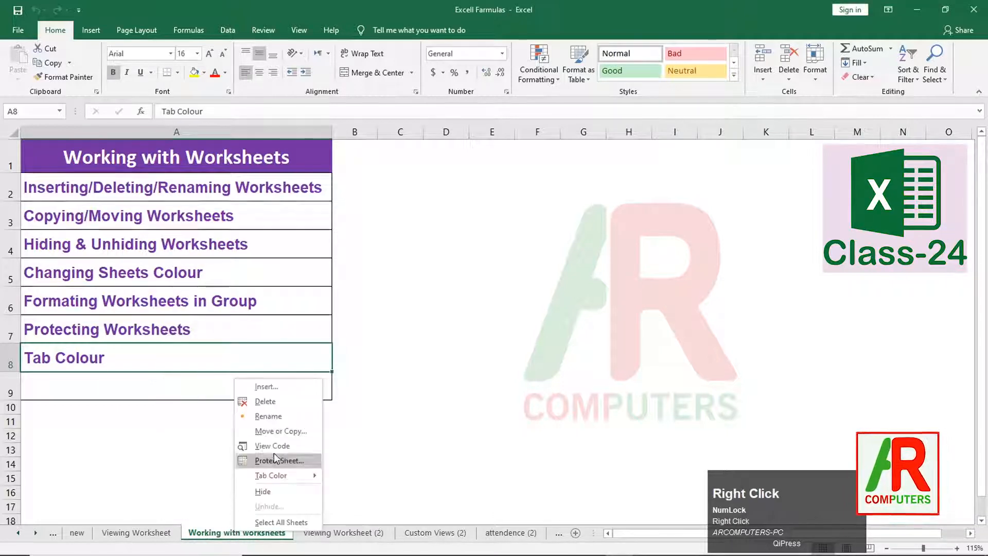
left_click(280, 431)
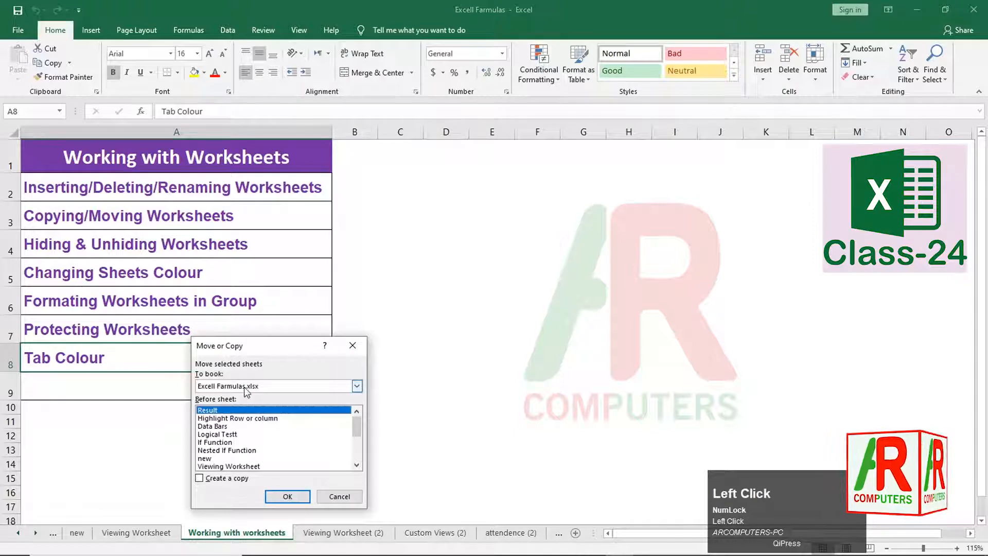
left_click(199, 478)
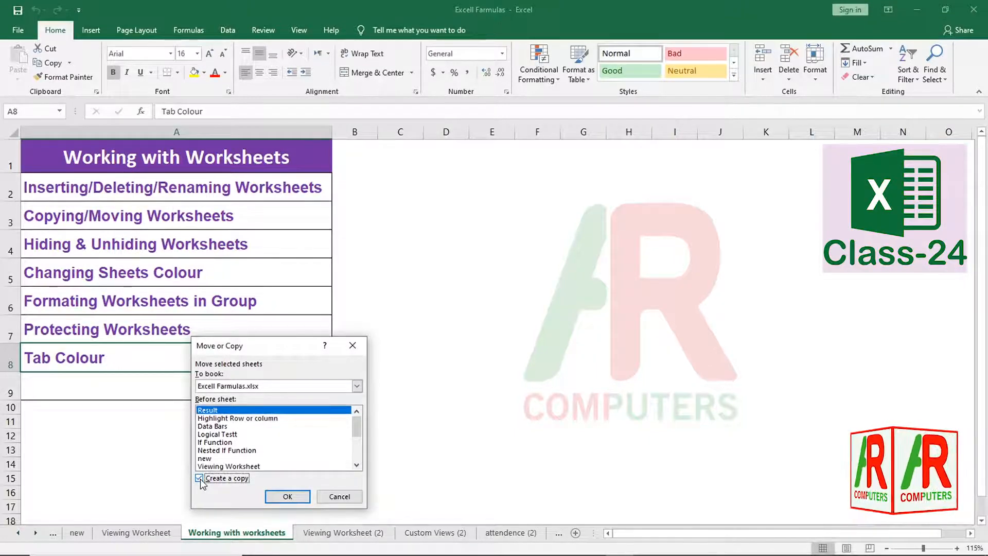
left_click(201, 480)
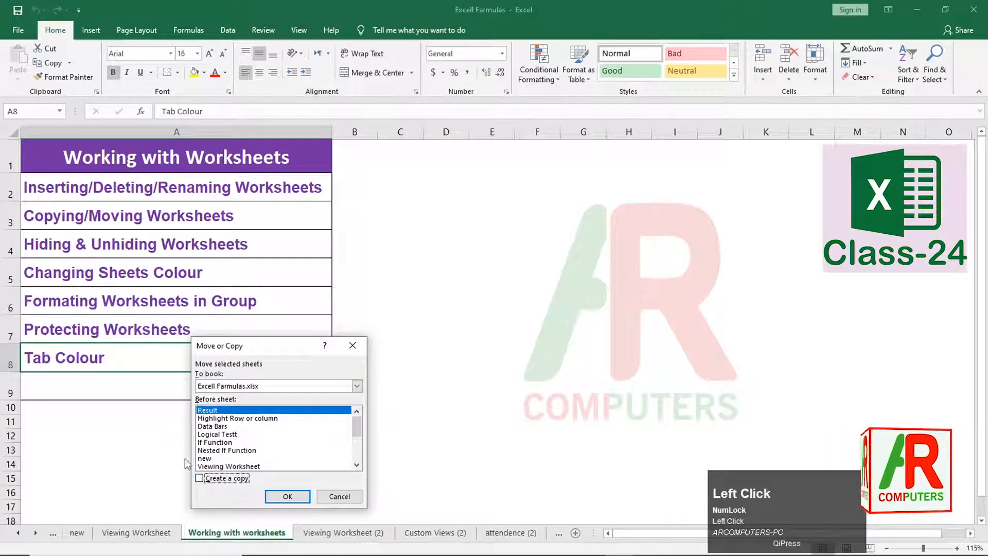
left_click(338, 496)
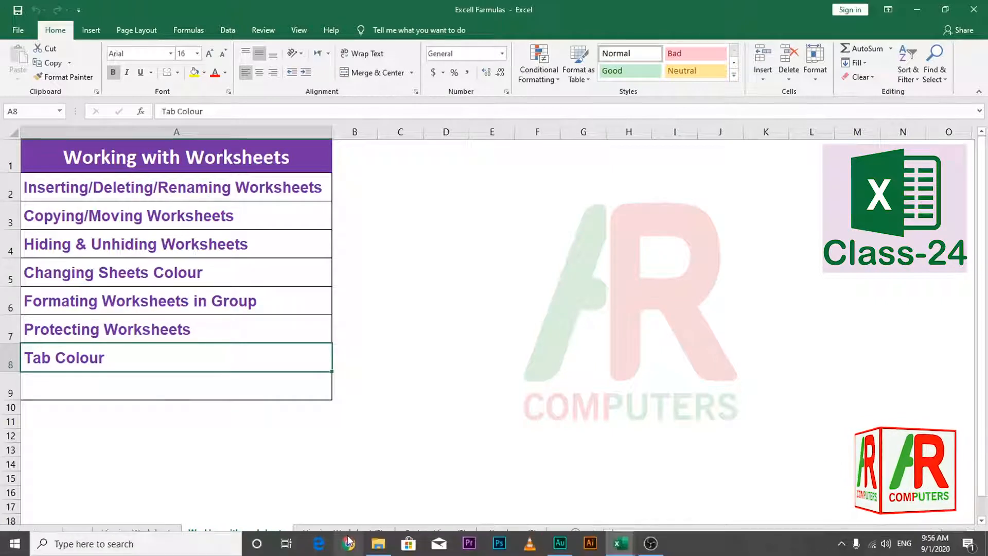
- Hide the Viewing Worksheet (2) sheet, leaving Custom Views (2) showing
left_click(358, 535)
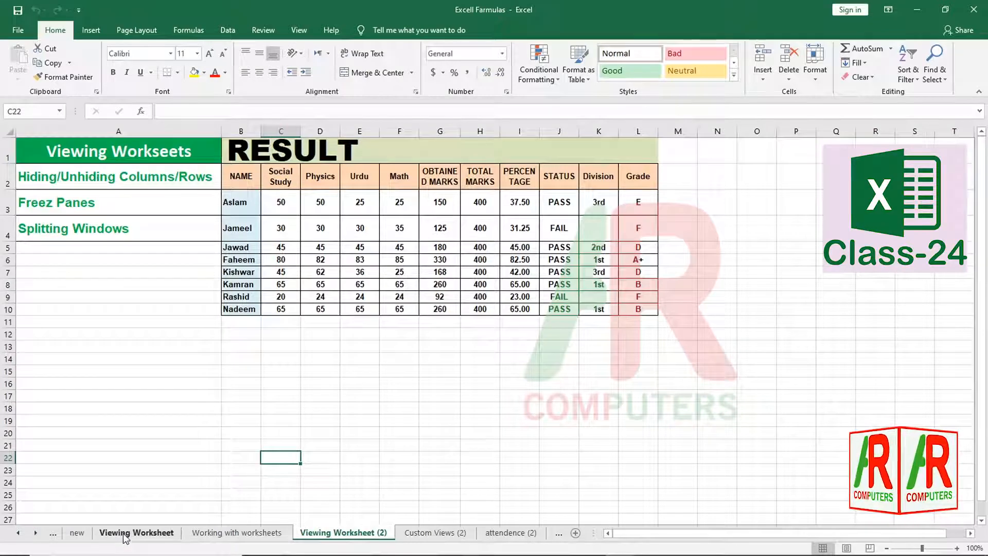
right_click(330, 538)
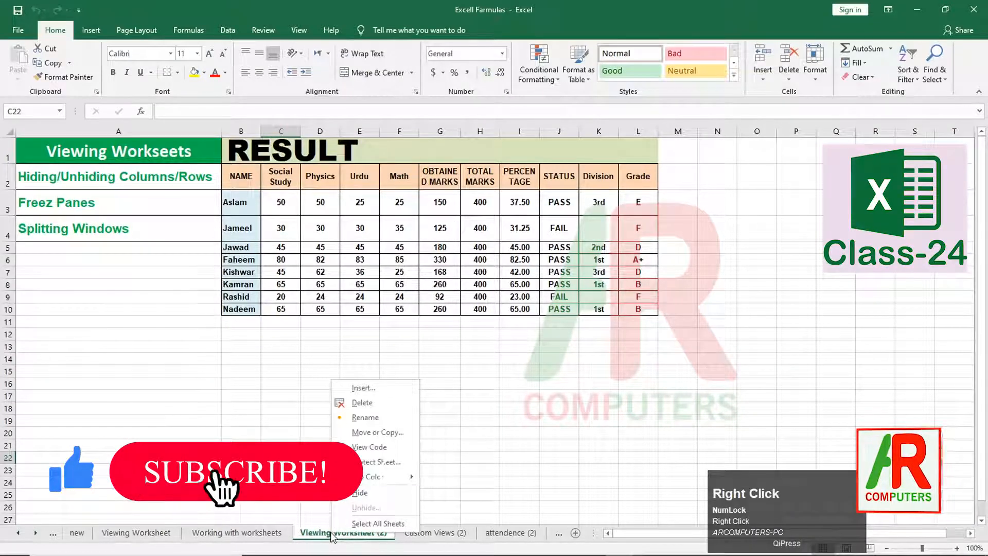
left_click(360, 492)
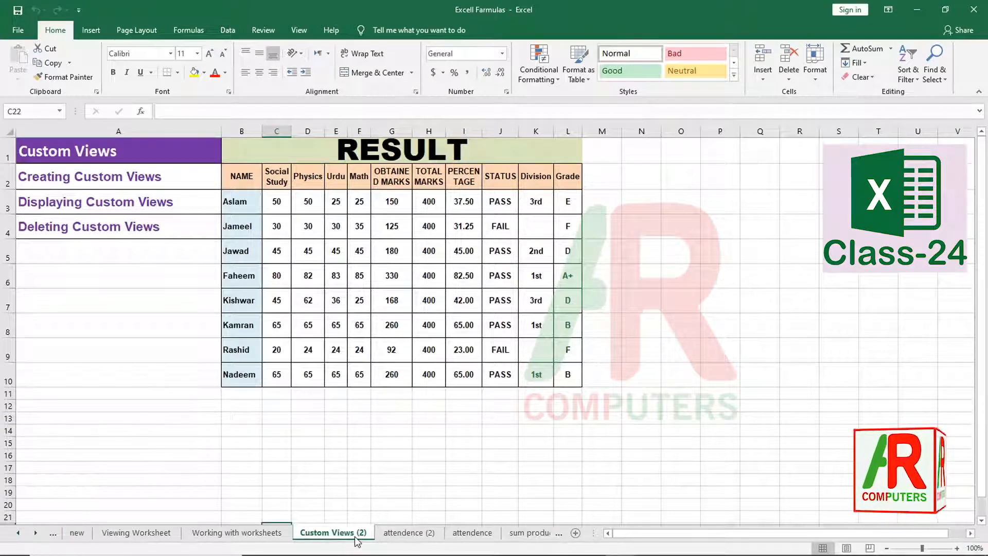
right_click(356, 536)
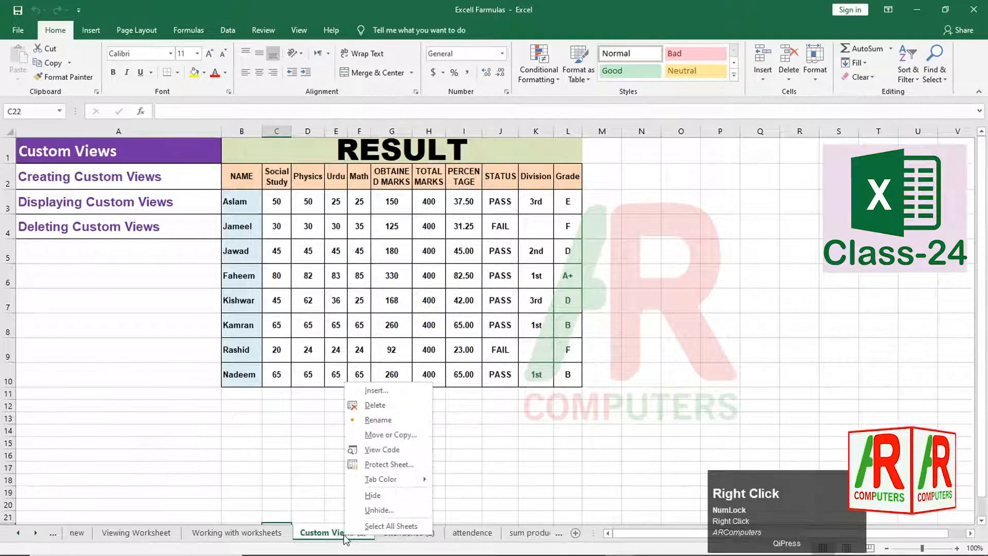
- Unhide Viewing Worksheet (2) from the list of hidden sheets
left_click(379, 509)
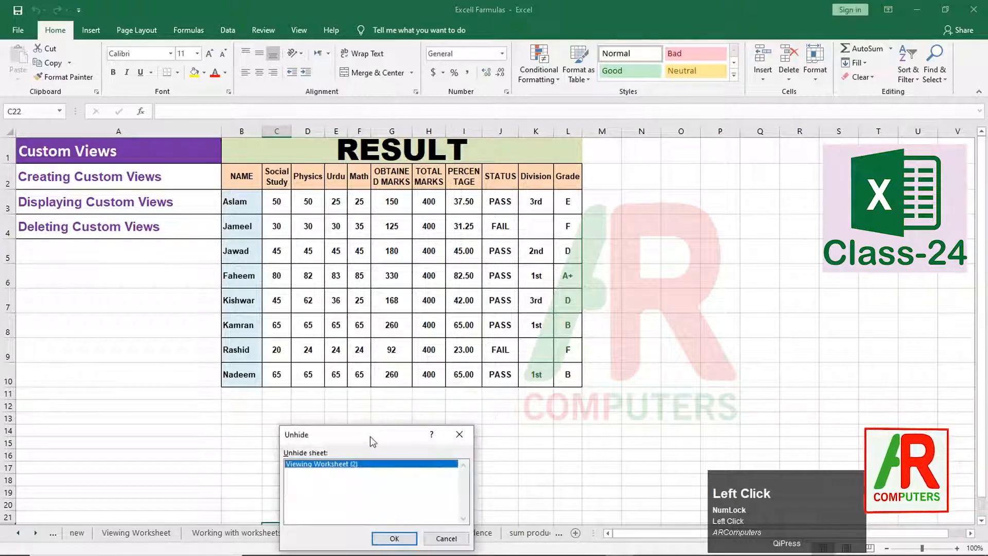
left_click_drag(369, 436, 419, 332)
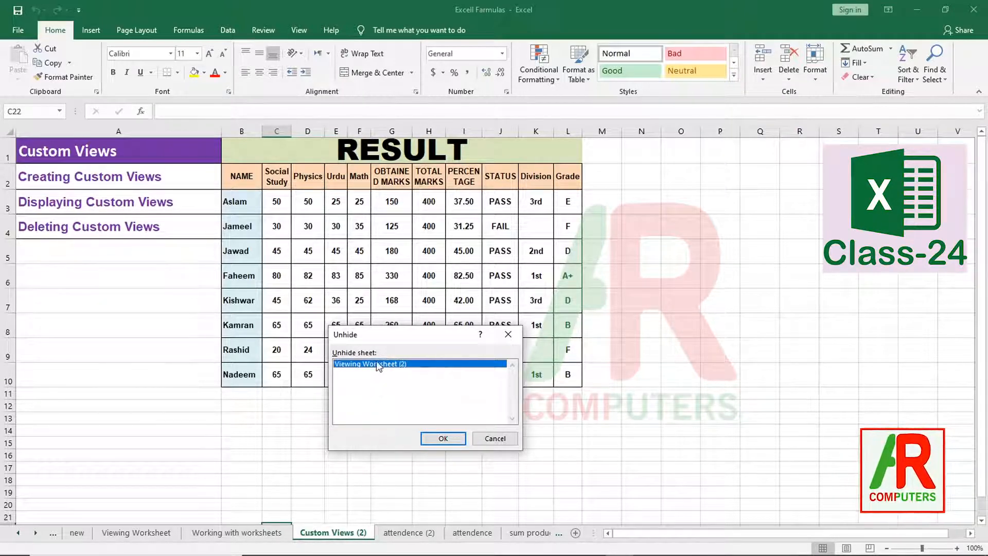
left_click(440, 438)
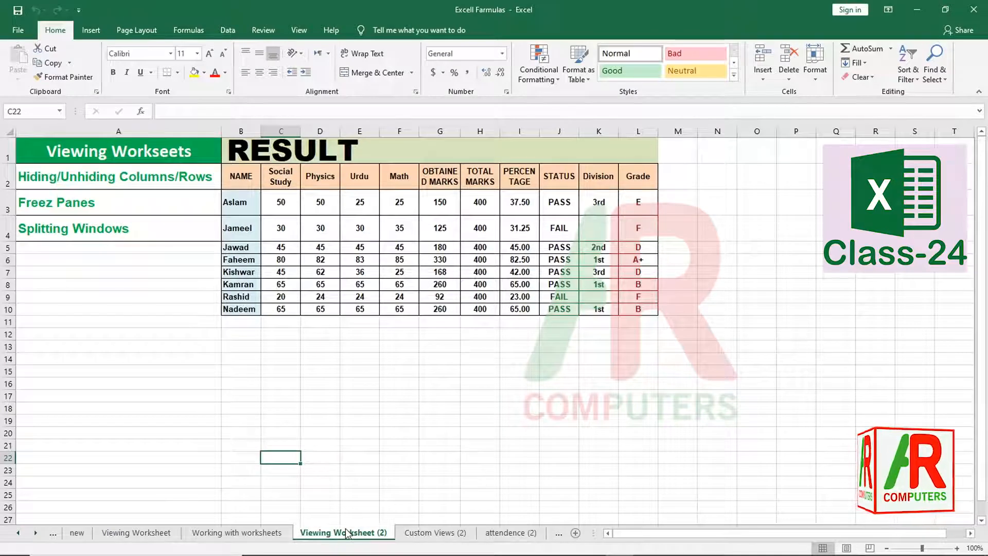
- Go to the Working with worksheets sheet
left_click(270, 533)
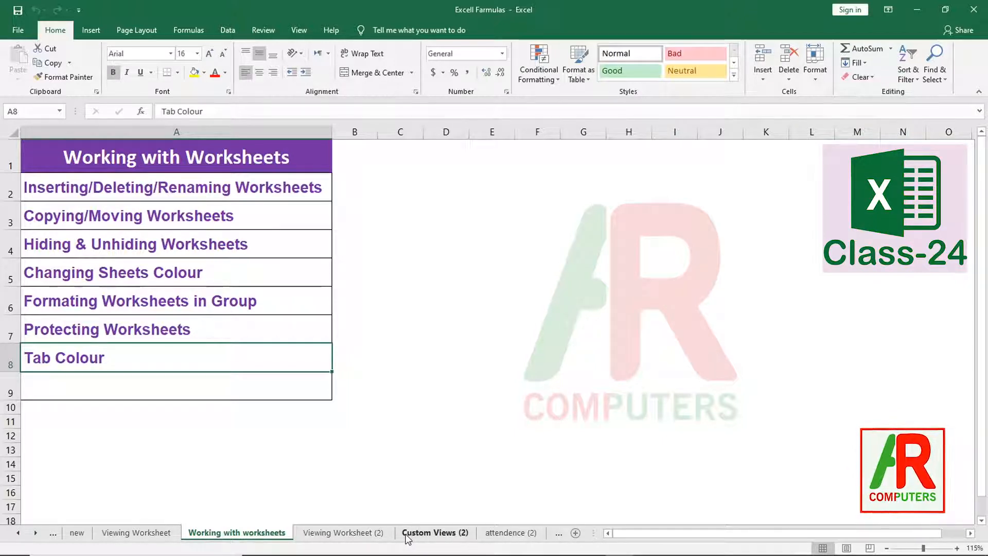
- Colour the Viewing Worksheet (2) tab green
right_click(337, 535)
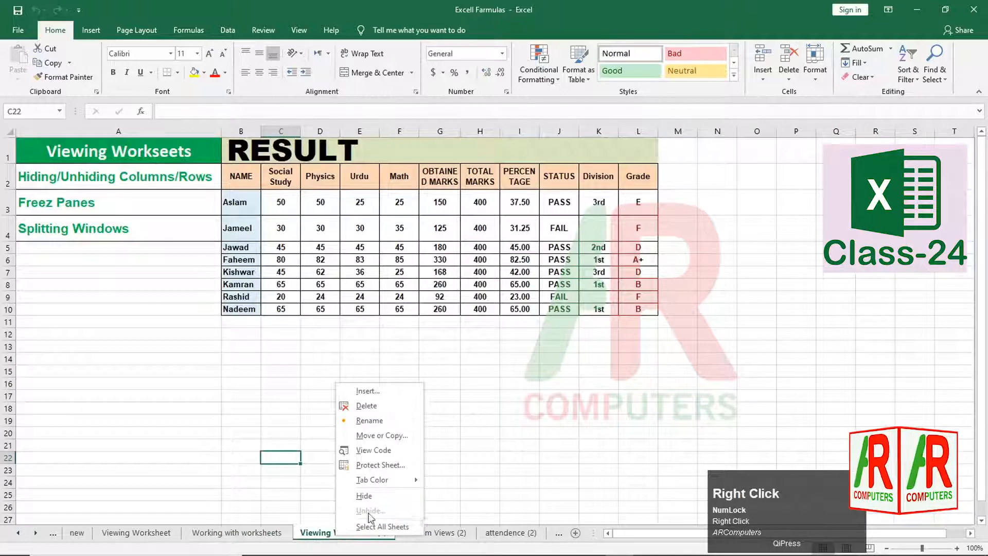
mouse_move(395, 482)
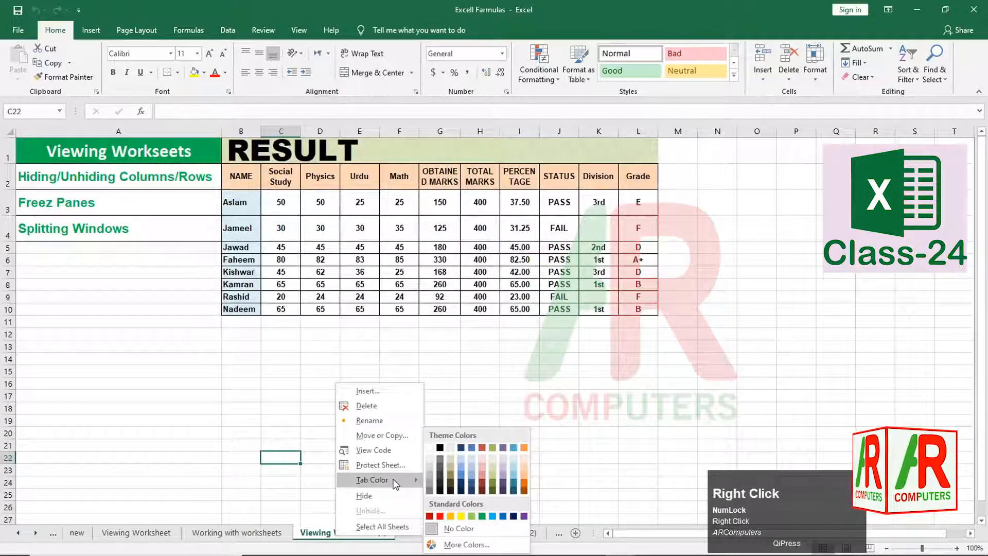
left_click(472, 515)
- Colour the Custom Views (2) tab blue
left_click(411, 535)
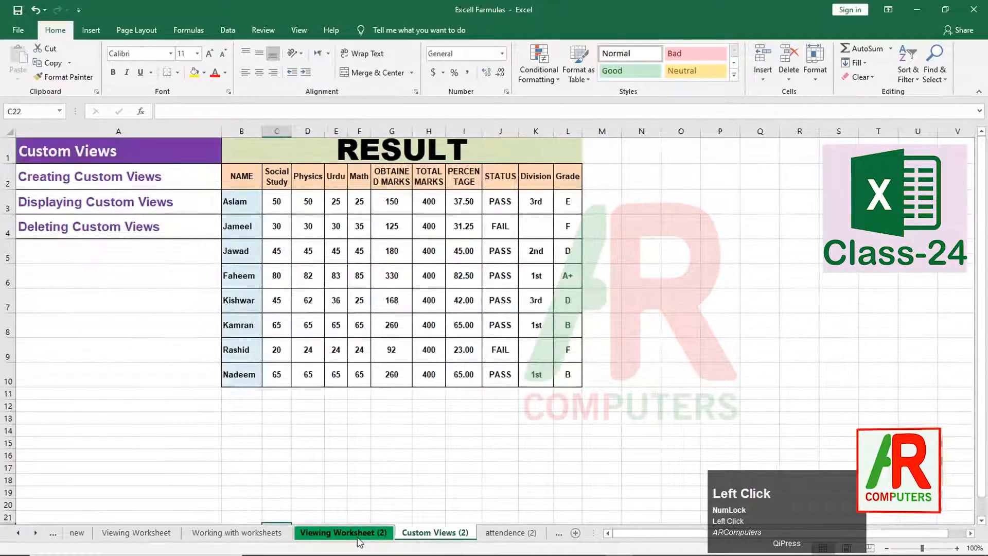
right_click(434, 534)
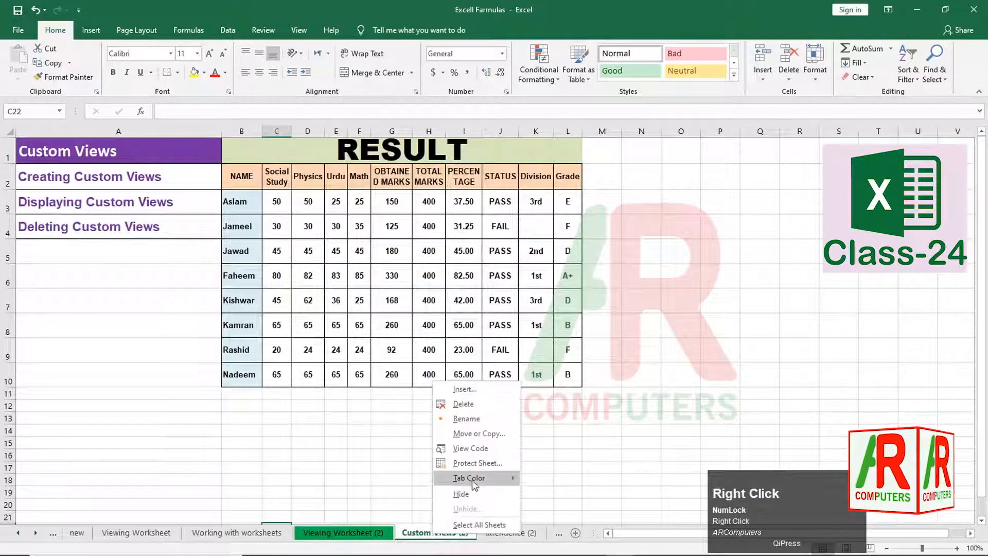
mouse_move(507, 479)
left_click(599, 515)
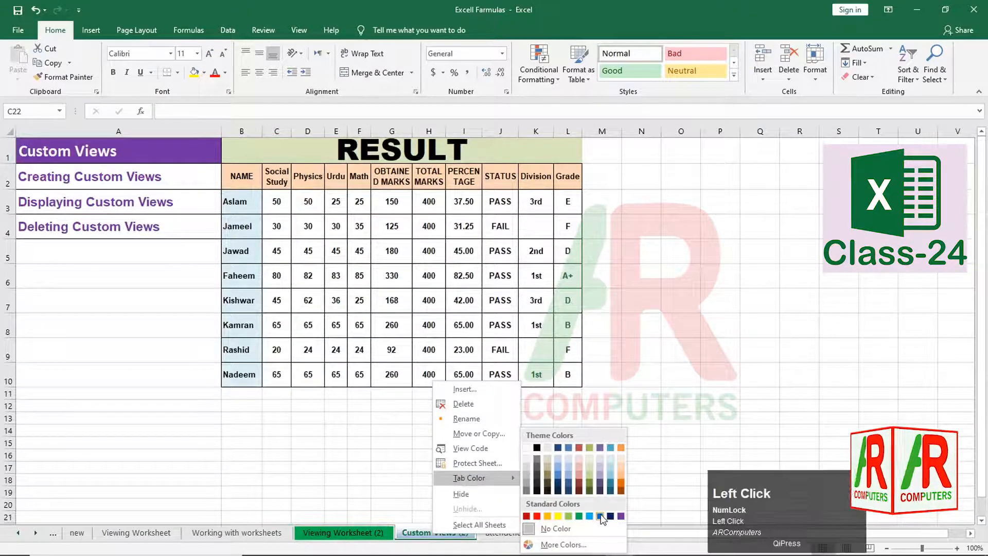
- Colour the attendence (2) tab red and check the result
left_click(513, 534)
right_click(504, 534)
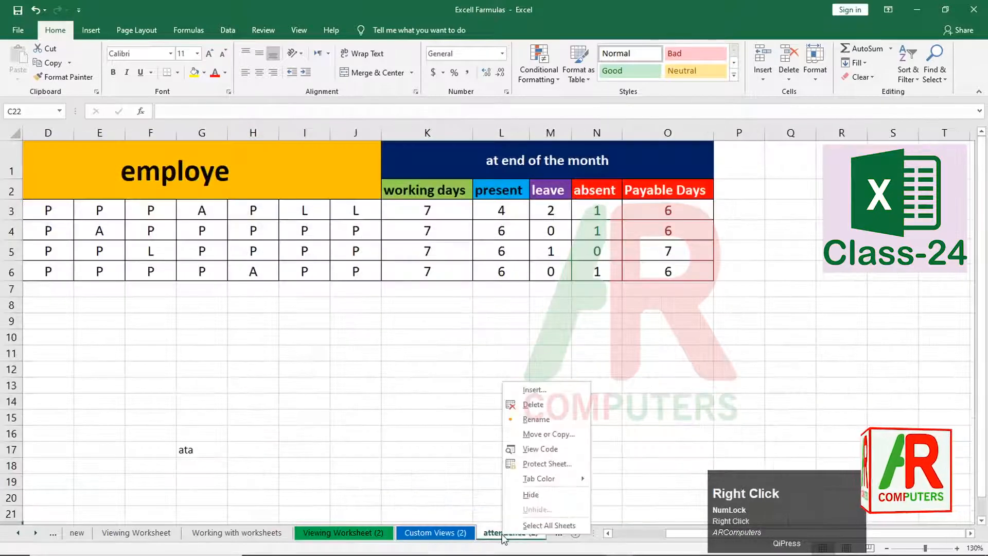
mouse_move(539, 477)
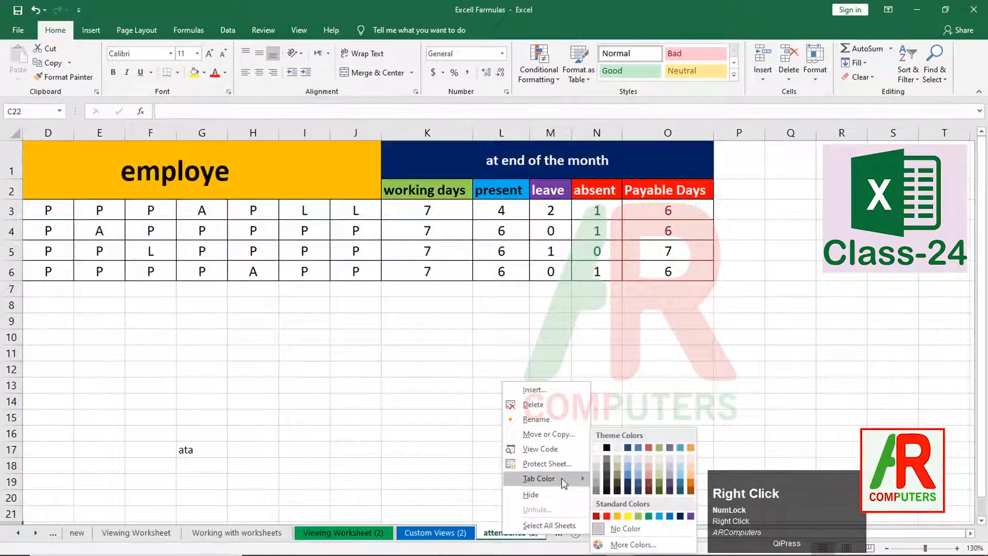
left_click(607, 515)
left_click(477, 467)
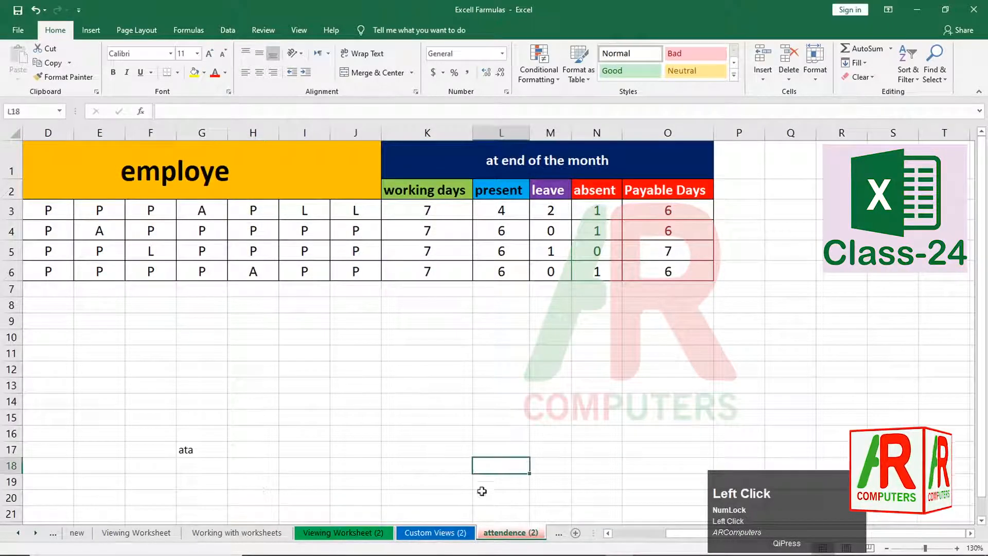
left_click(430, 478)
left_click(248, 536)
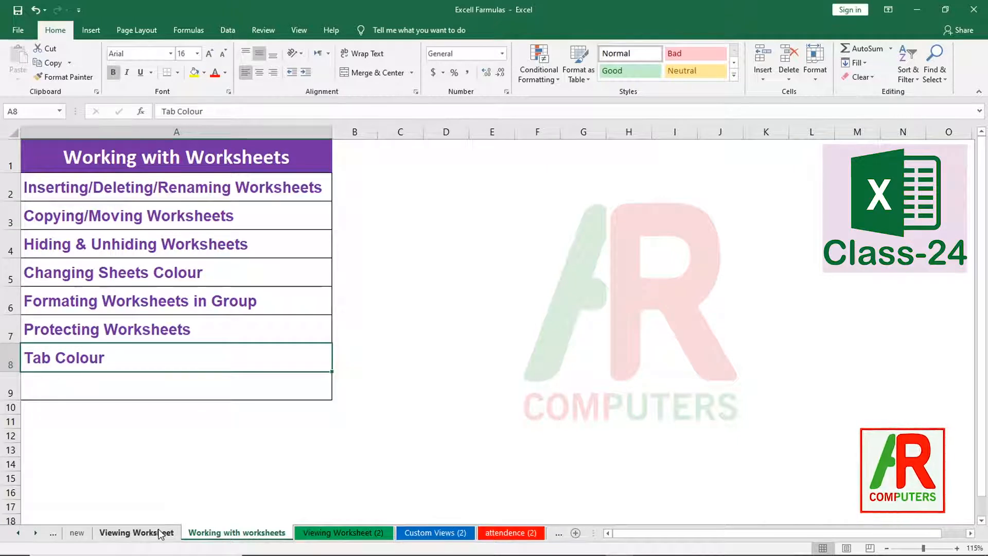
- Scroll through all sheet tabs with the tab arrows and return to Working with worksheets
left_click(18, 533)
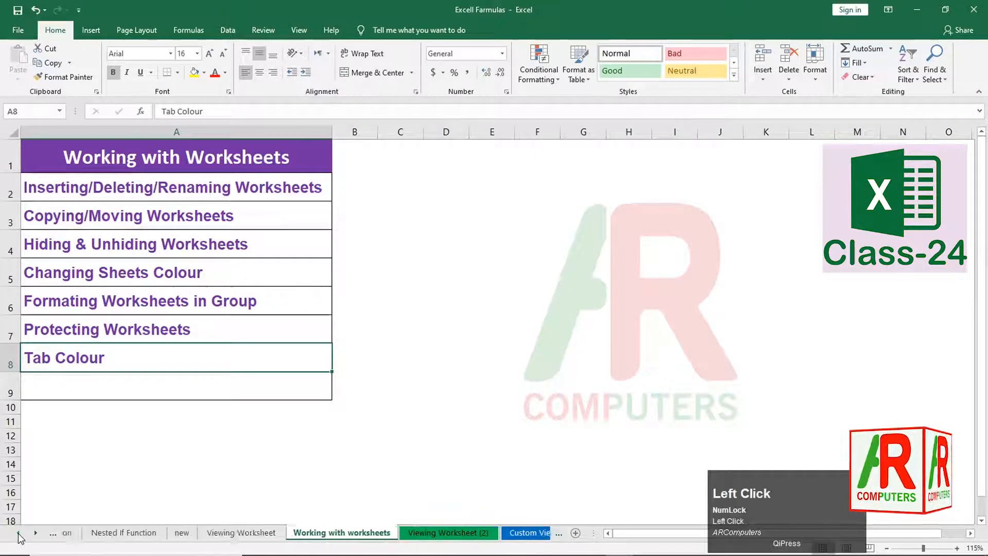
left_click(18, 533)
left_click(18, 533)
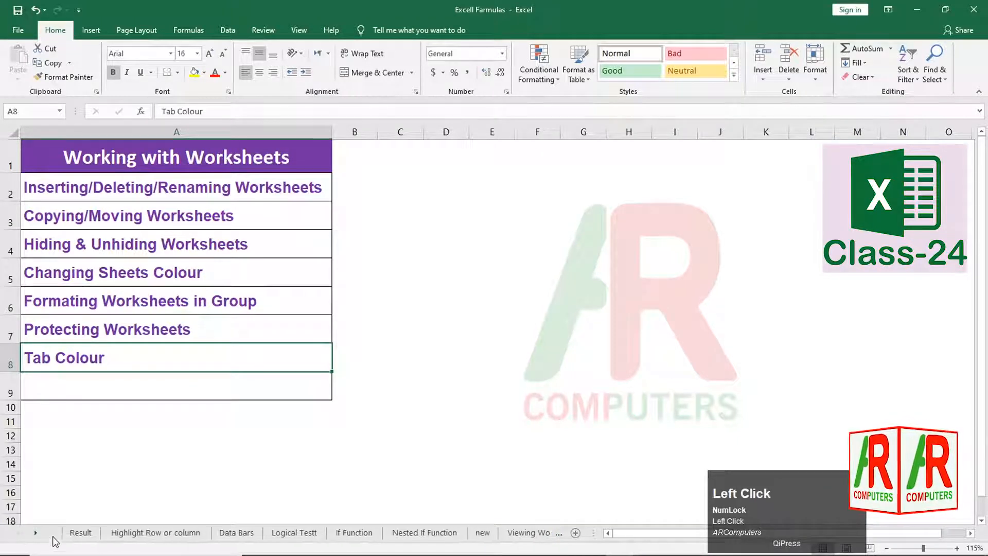
left_click(36, 532)
left_click(36, 532)
left_click(36, 532)
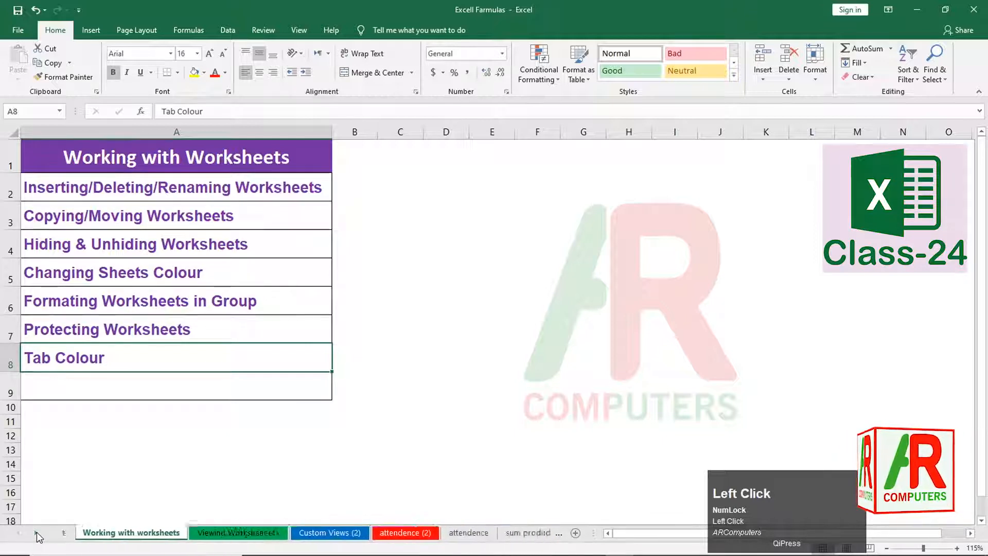
left_click(36, 532)
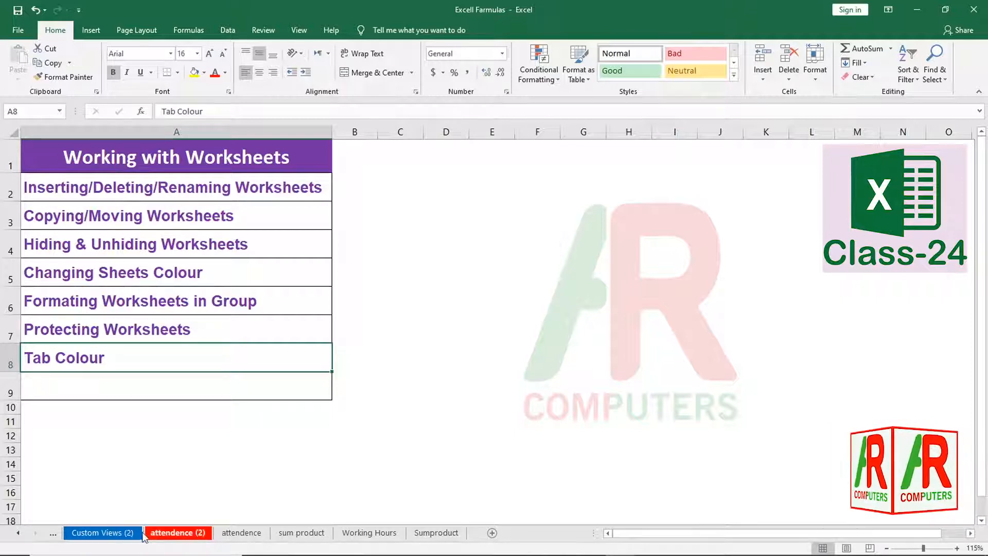
left_click(18, 534)
left_click(19, 533)
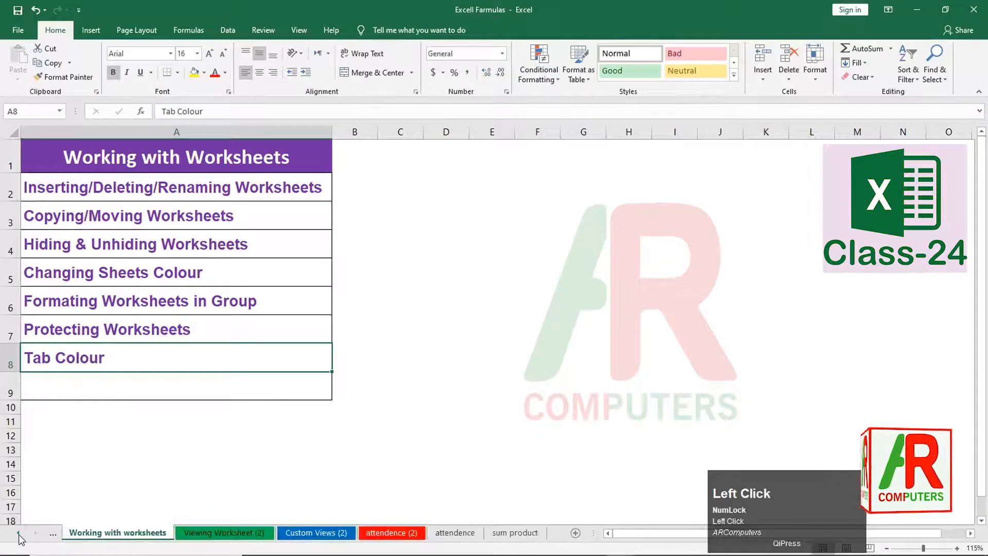
right_click(101, 537)
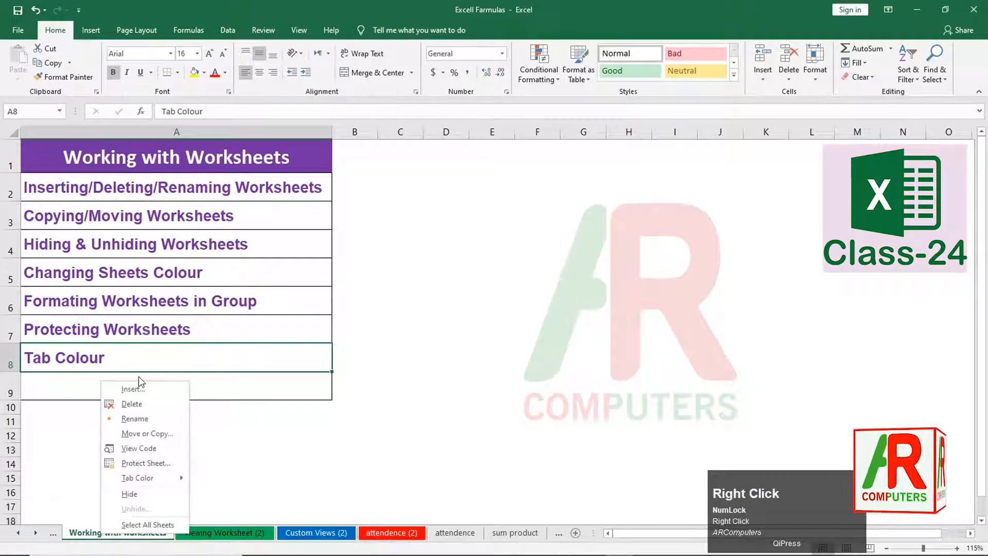
left_click(592, 341)
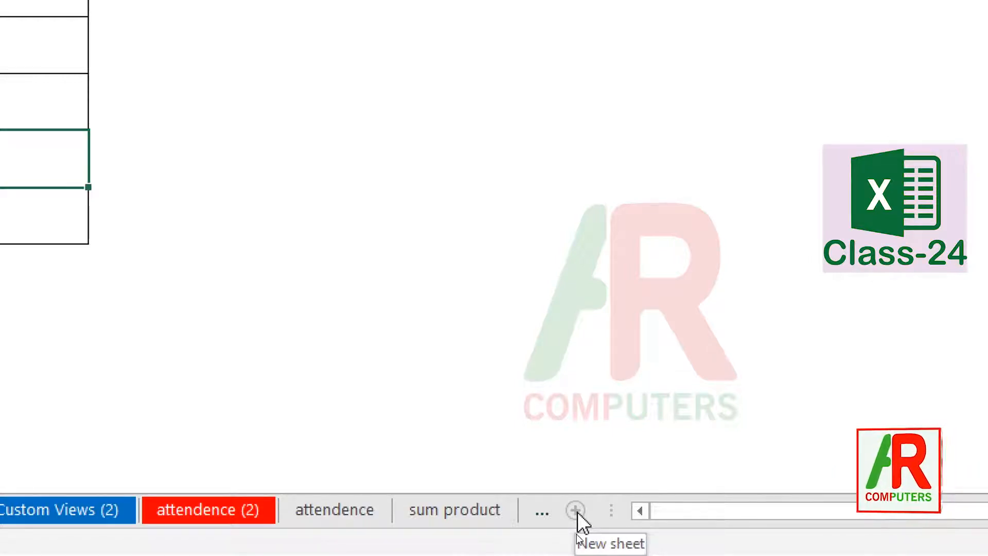
- Add a blank Sheet3 and toggle between it and Working with worksheets
left_click(577, 512)
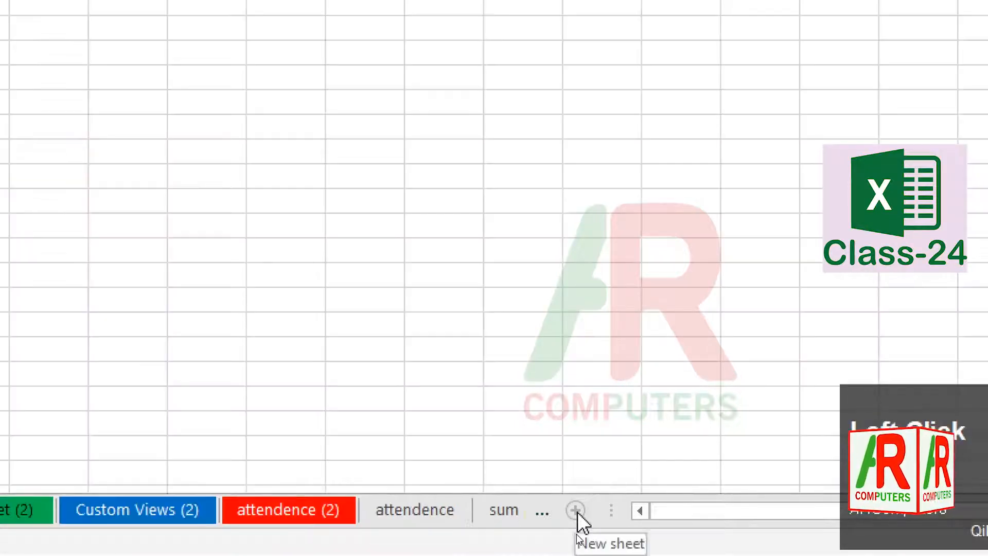
key("ctrl+4")
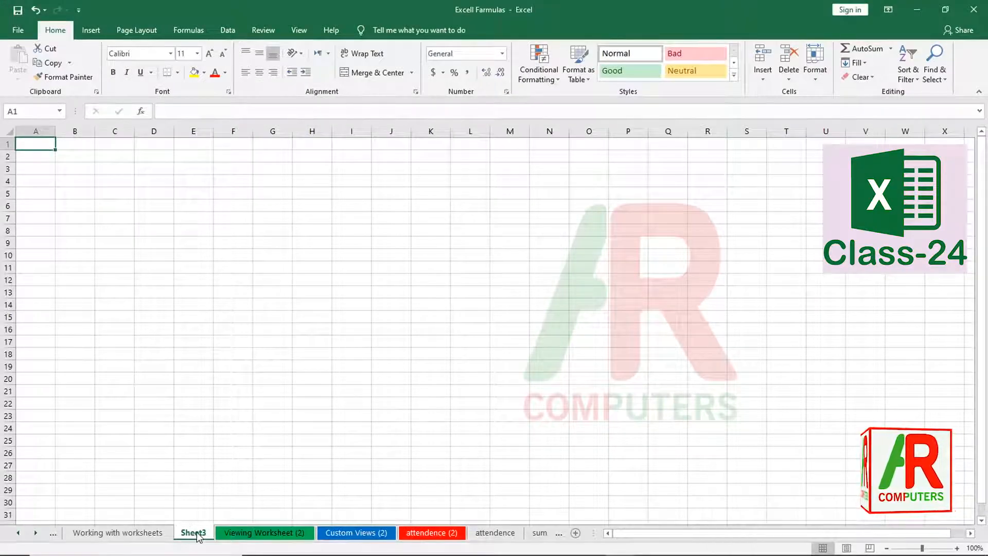
left_click(141, 532)
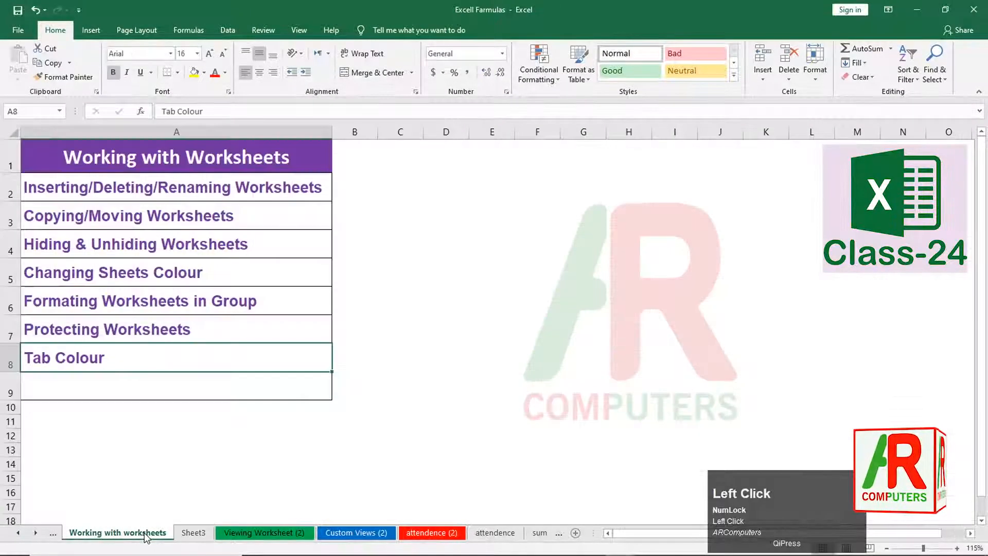
left_click(201, 534)
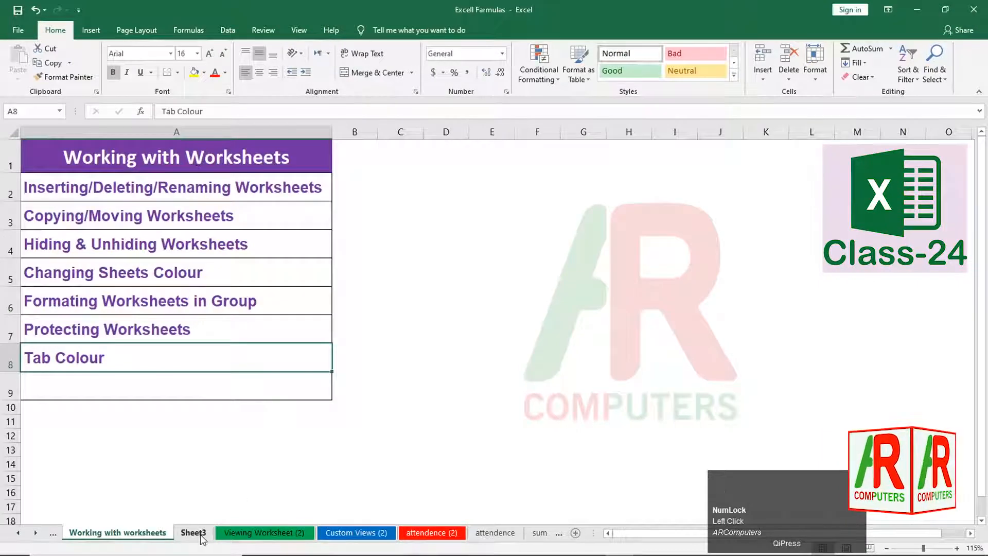
left_click(140, 535)
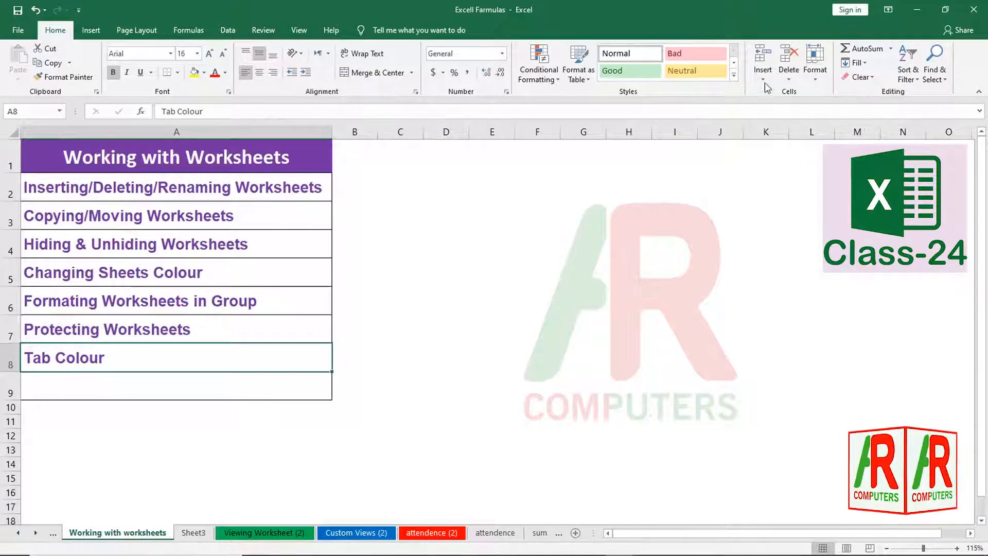
- Open the Working with worksheets tab menu and dismiss the Tab Color choices
right_click(130, 535)
mouse_move(149, 477)
left_click(88, 482)
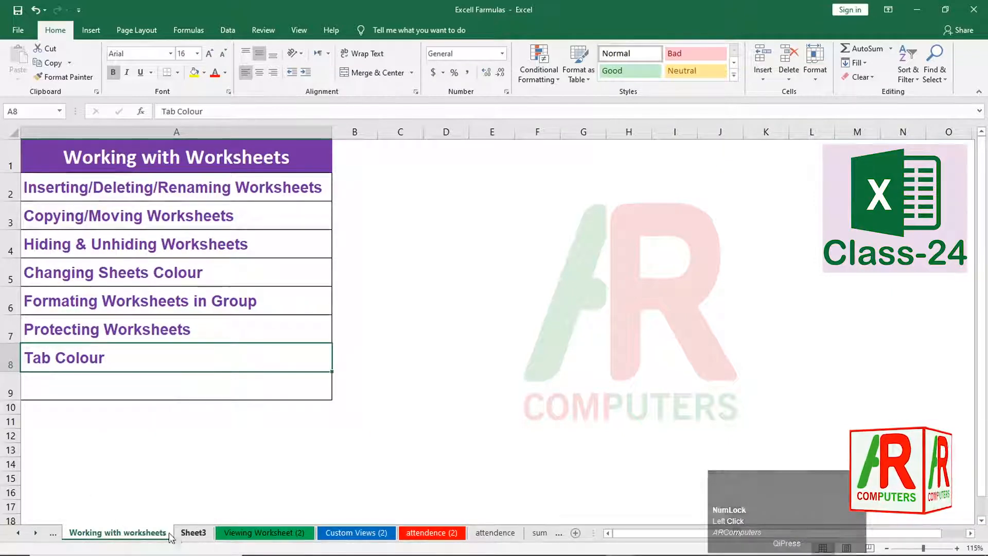
- On the Working with worksheets sheet, bring up the Review tab's protection commands
left_click(151, 537)
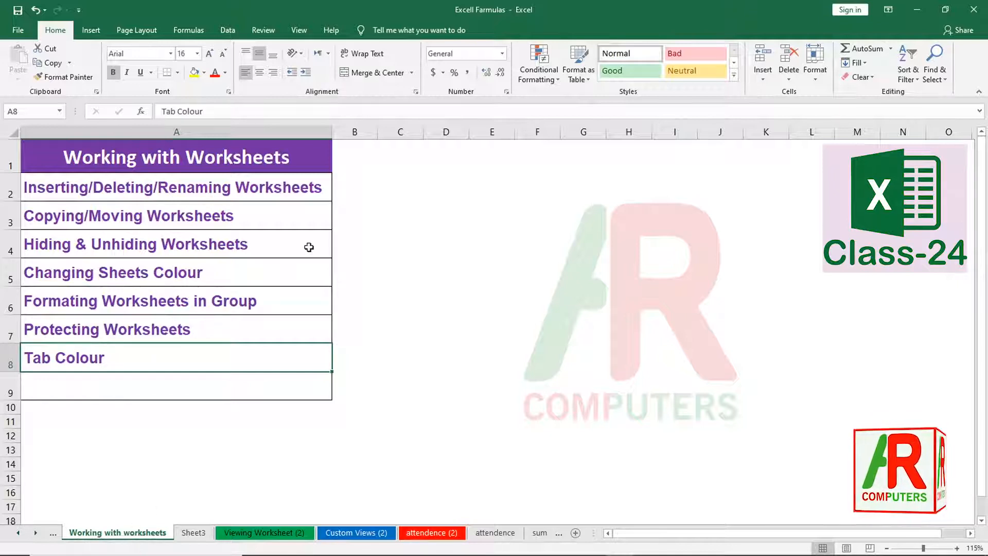
left_click(297, 34)
left_click(264, 32)
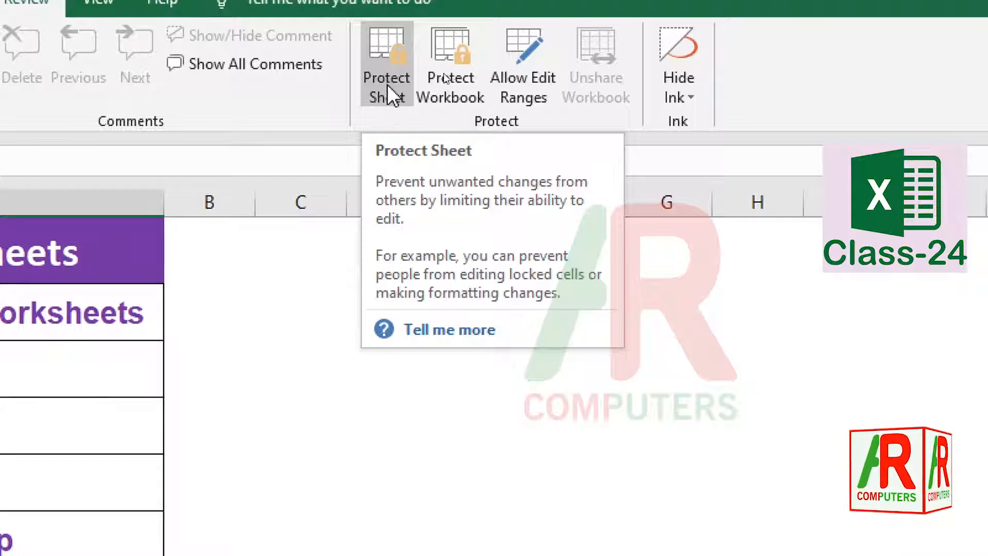
- Open Protect Sheet, look through its password and permission options, then cancel without protecting
left_click(387, 84)
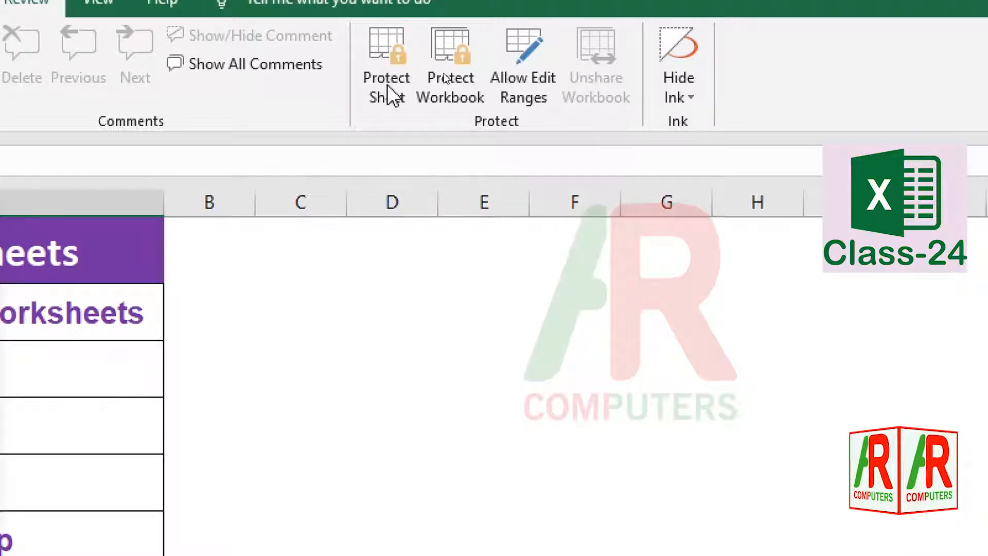
key("ctrl+4")
left_click(167, 146)
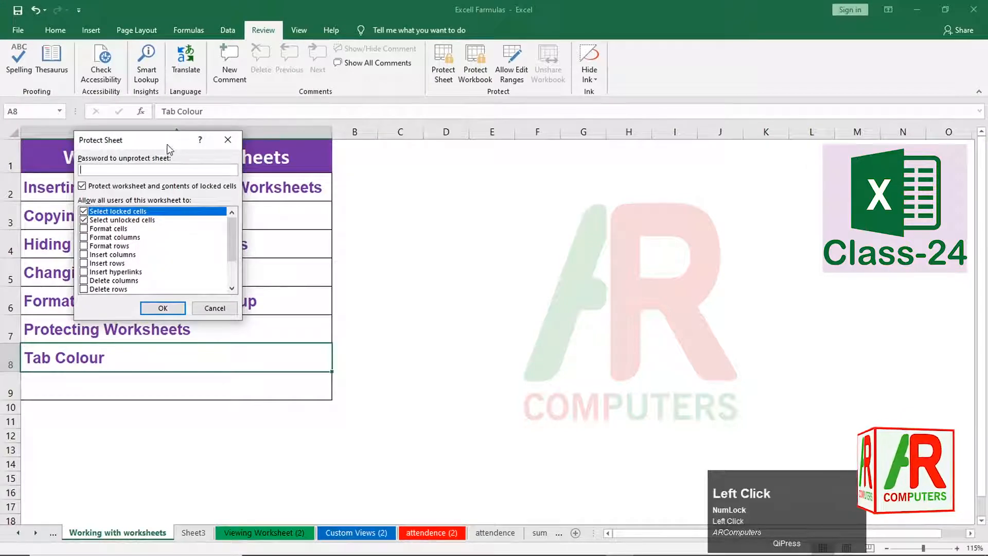
left_click_drag(167, 145, 504, 173)
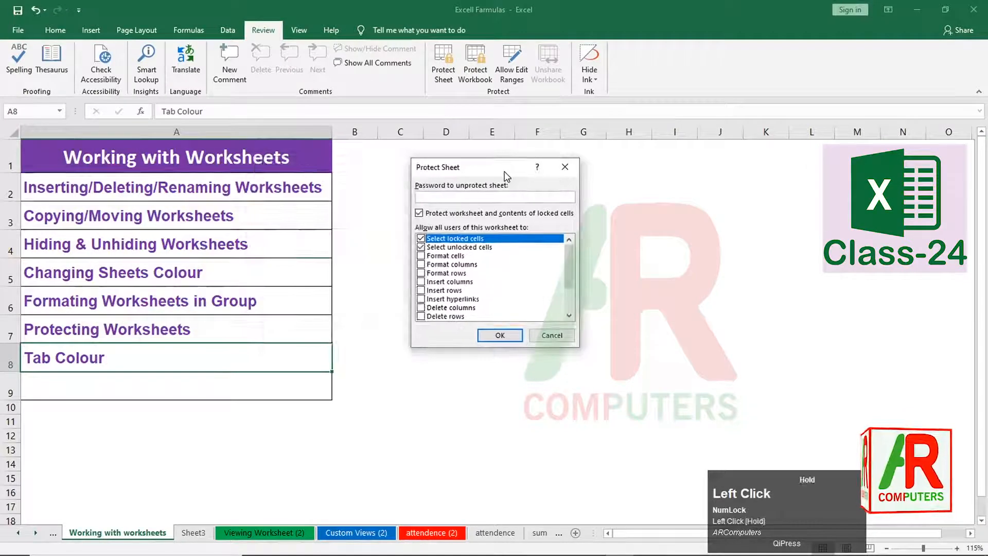
left_click(421, 247)
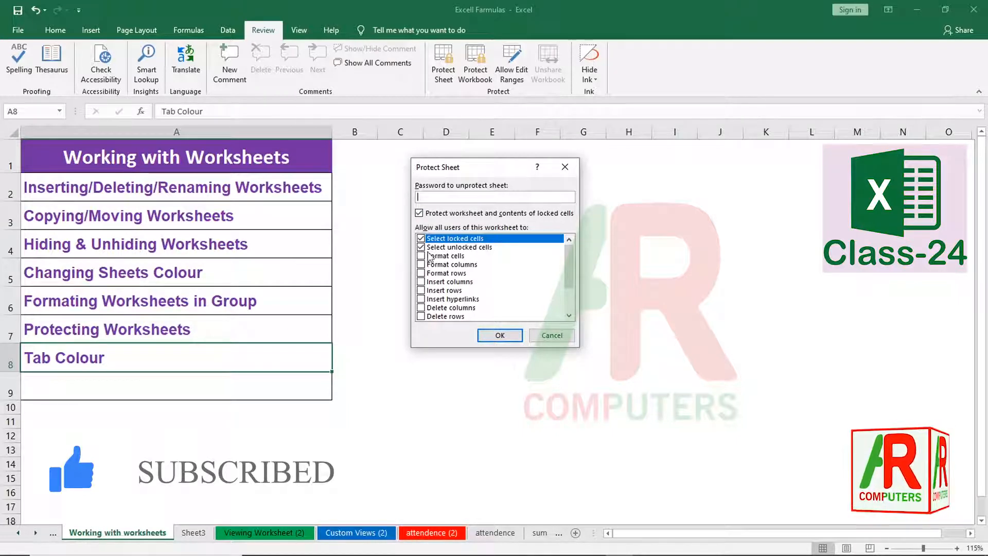
left_click(454, 197)
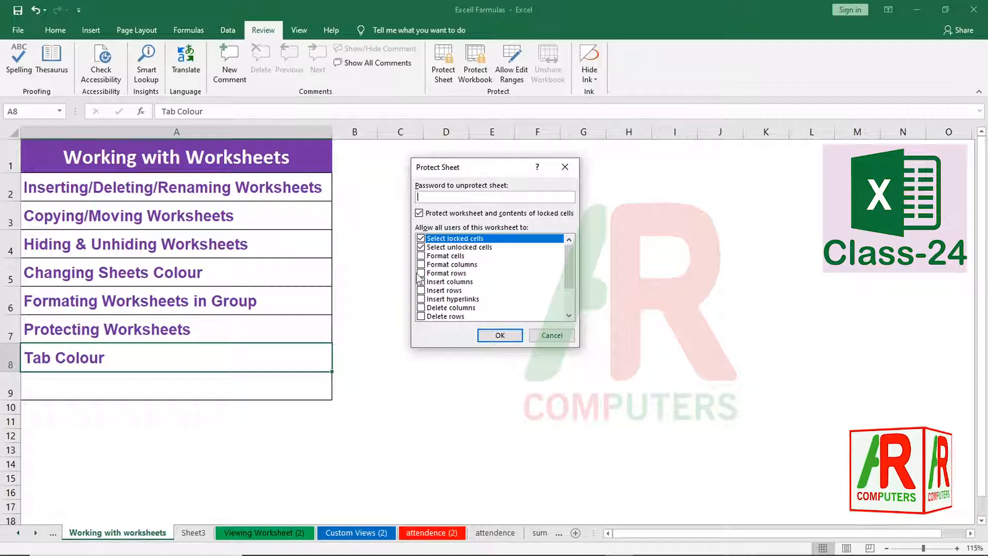
left_click_drag(569, 283, 568, 302)
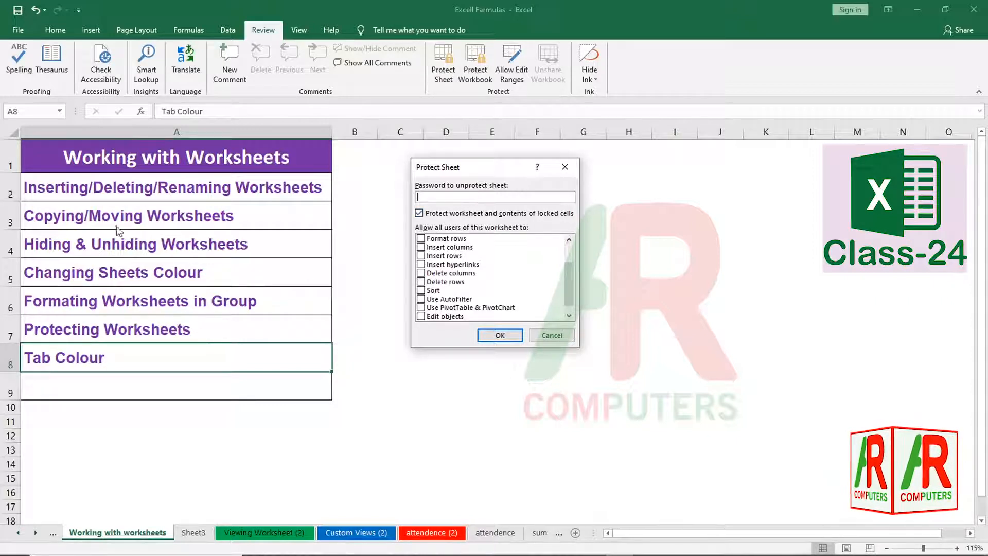
left_click_drag(570, 294, 572, 242)
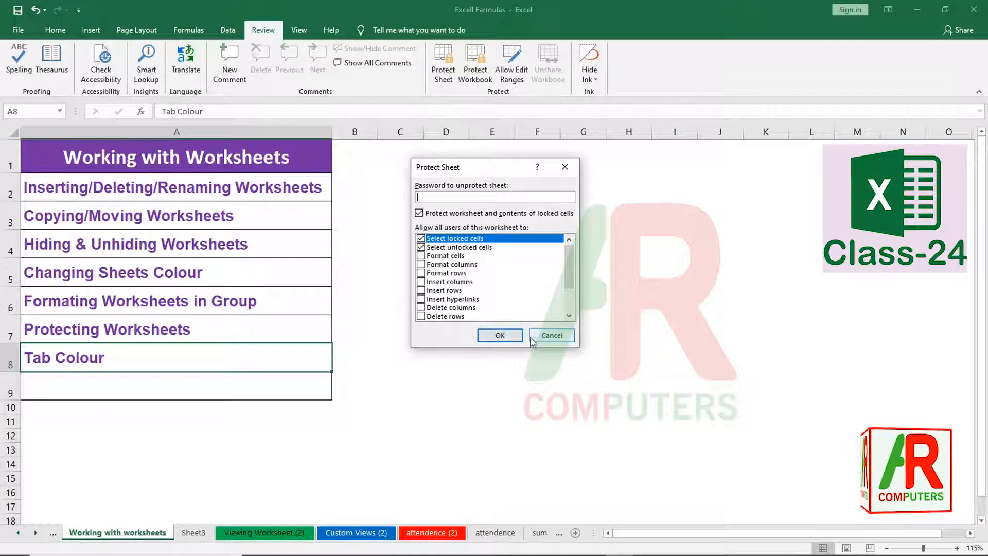
left_click(498, 335)
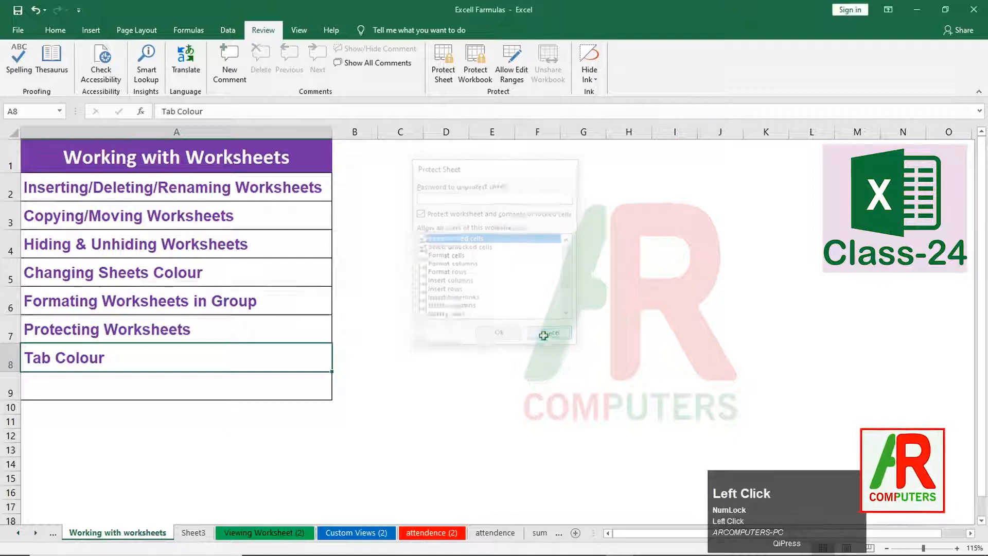
- Protect the workbook structure with a password, entering and confirming it
left_click(474, 80)
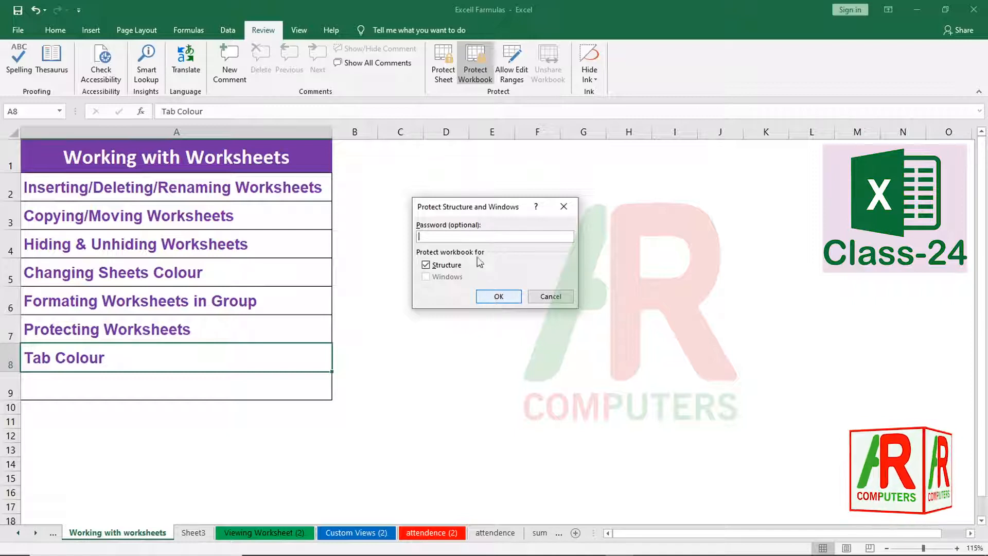
left_click(470, 234)
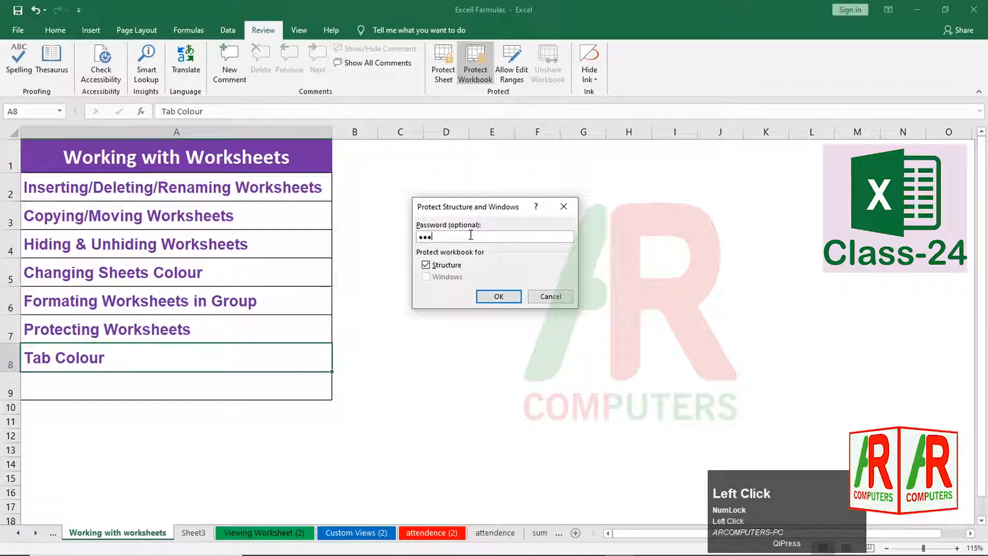
left_click(498, 299)
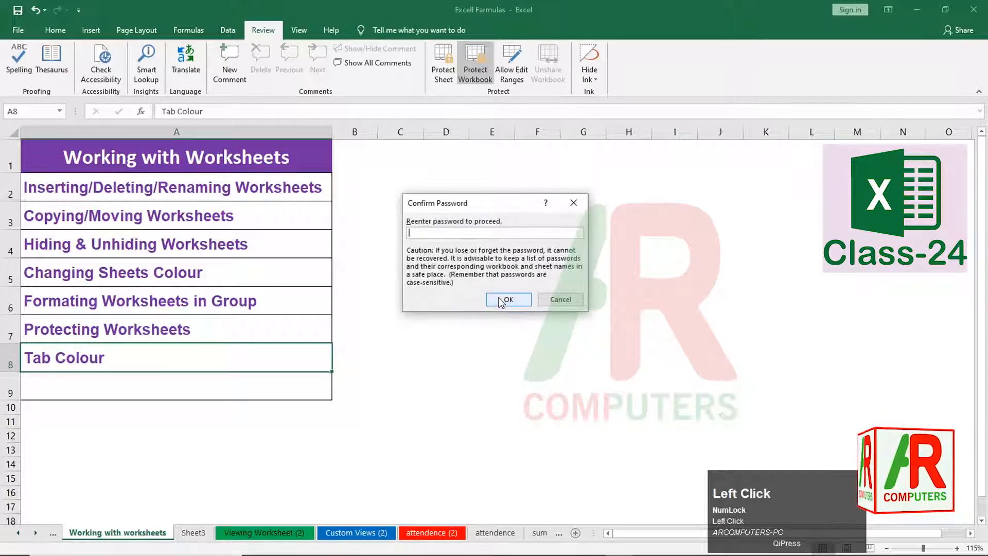
type("•")
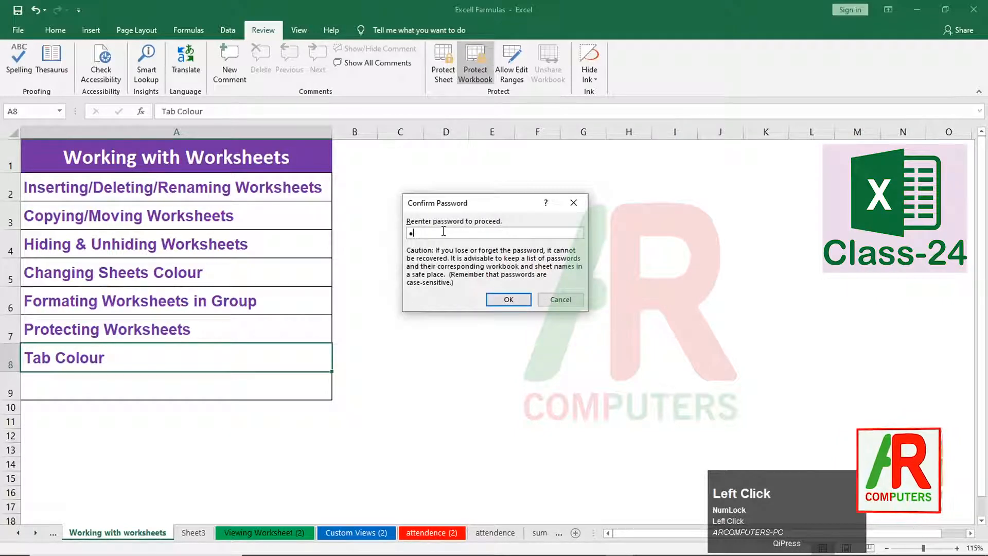
type("••")
left_click(495, 297)
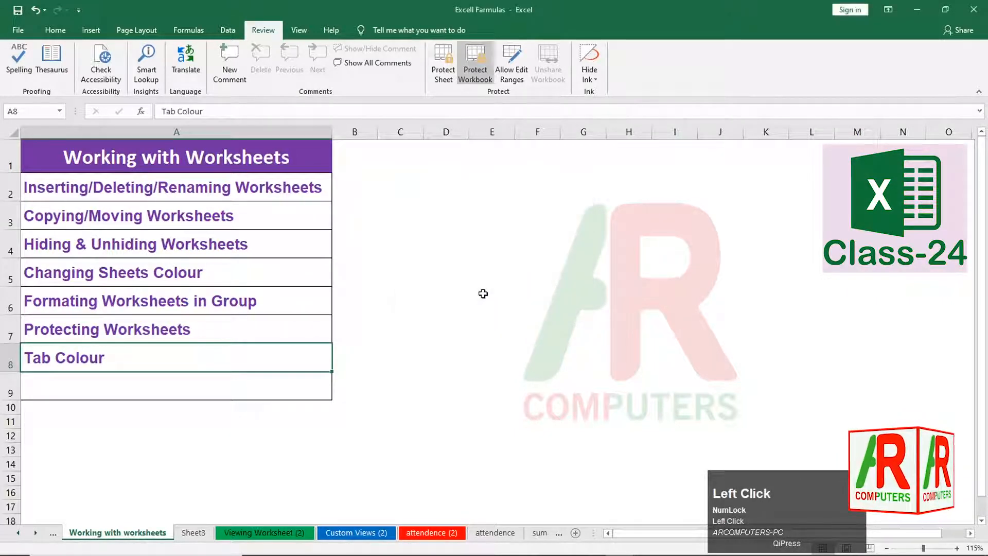
- Undo the last change and open the Unprotect Workbook password prompt
left_click(485, 325)
key("ctrl+z")
left_click(474, 62)
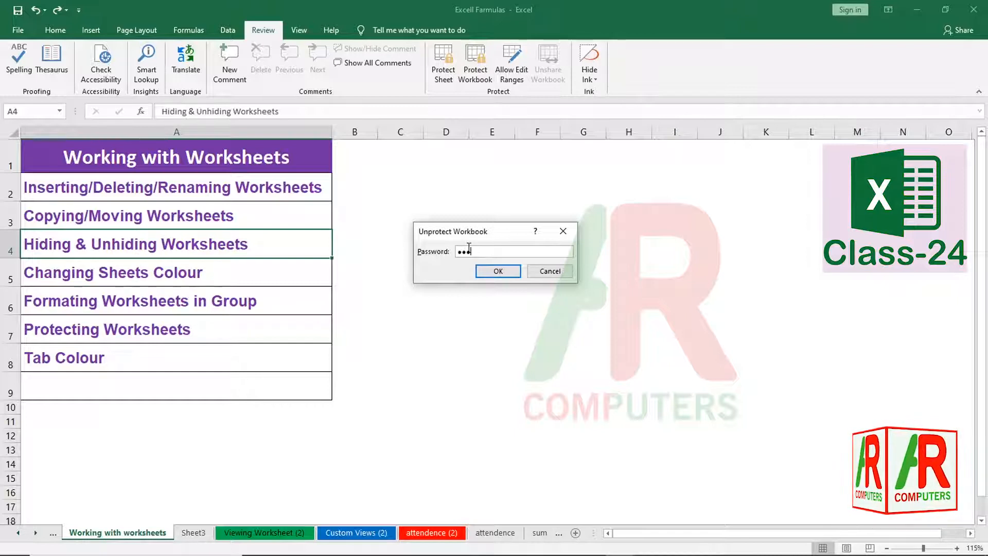
- Unprotect the workbook, add four blank sheets (Sheet4–Sheet7), and start renaming Sheet4
left_click(498, 271)
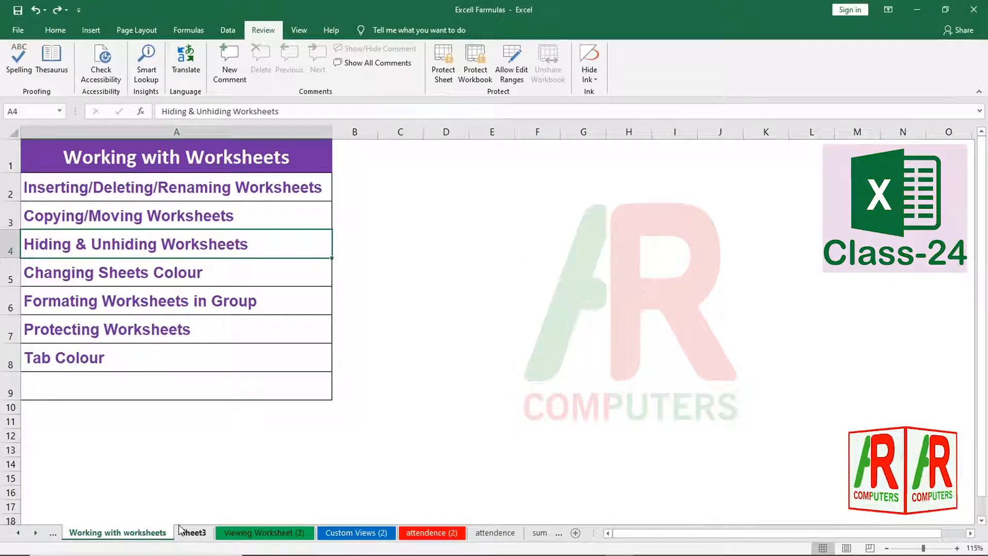
left_click(576, 533)
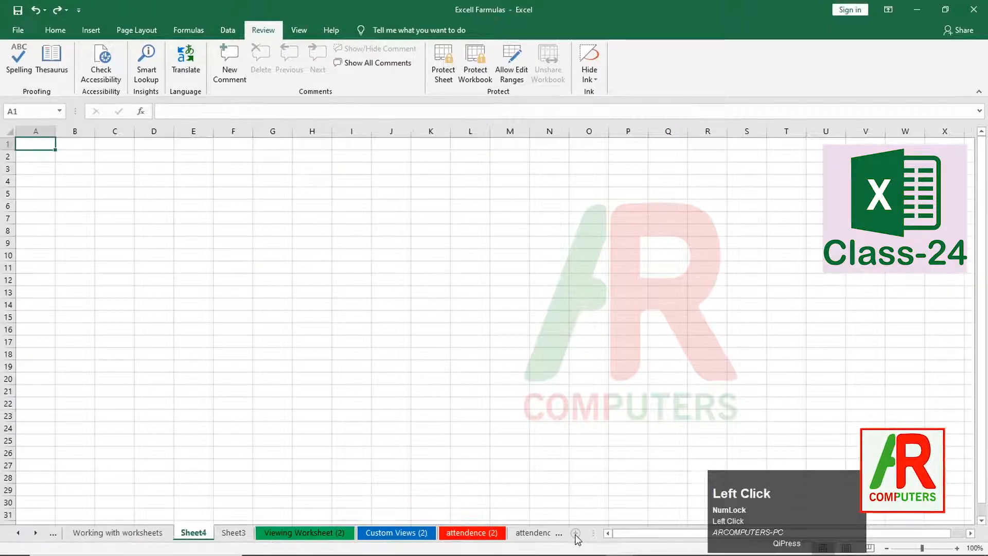
left_click(576, 534)
left_click(576, 534)
left_click(576, 534)
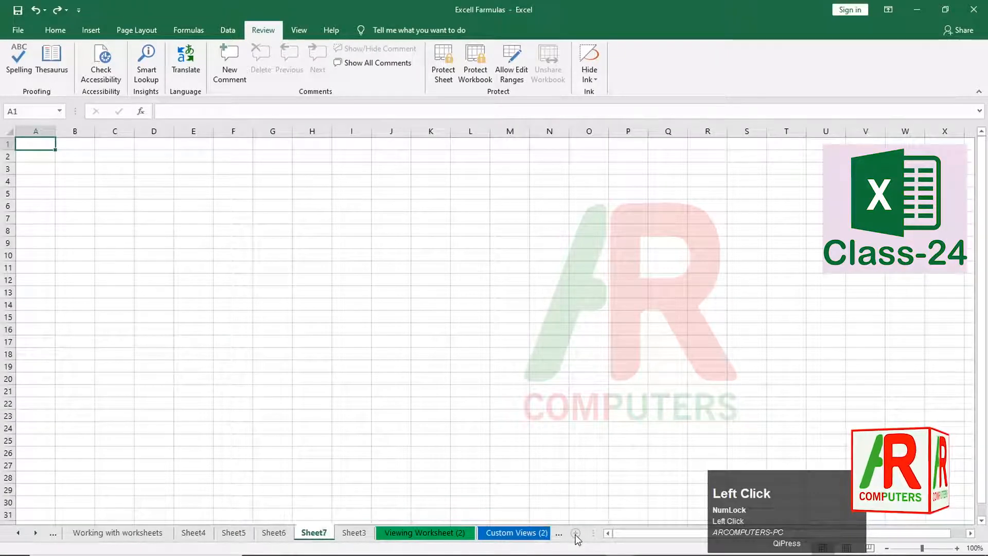
right_click(201, 538)
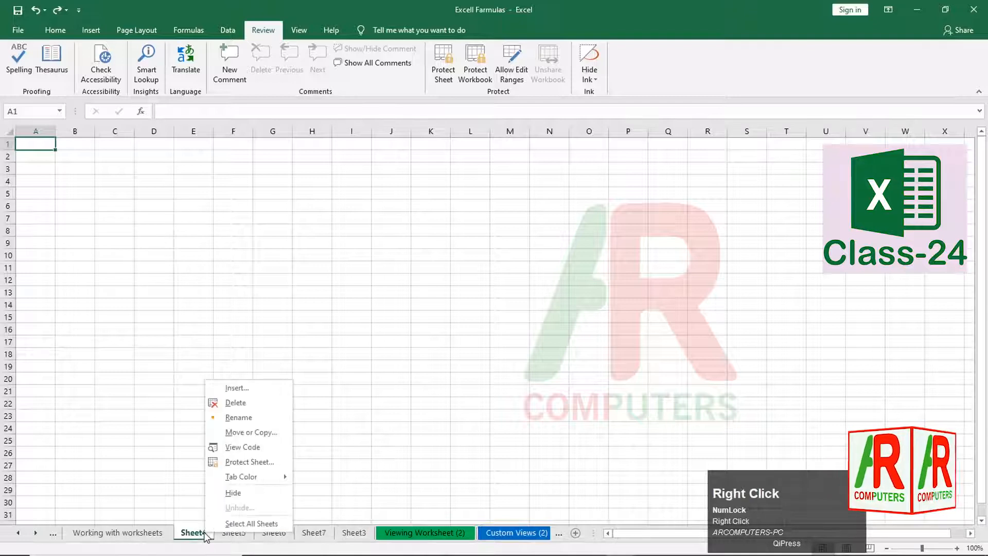
left_click(240, 417)
- Name Sheet4–Sheet7 Class-1, Class-2, Class-3 and Class-4, ending on Class-1
type("Cla")
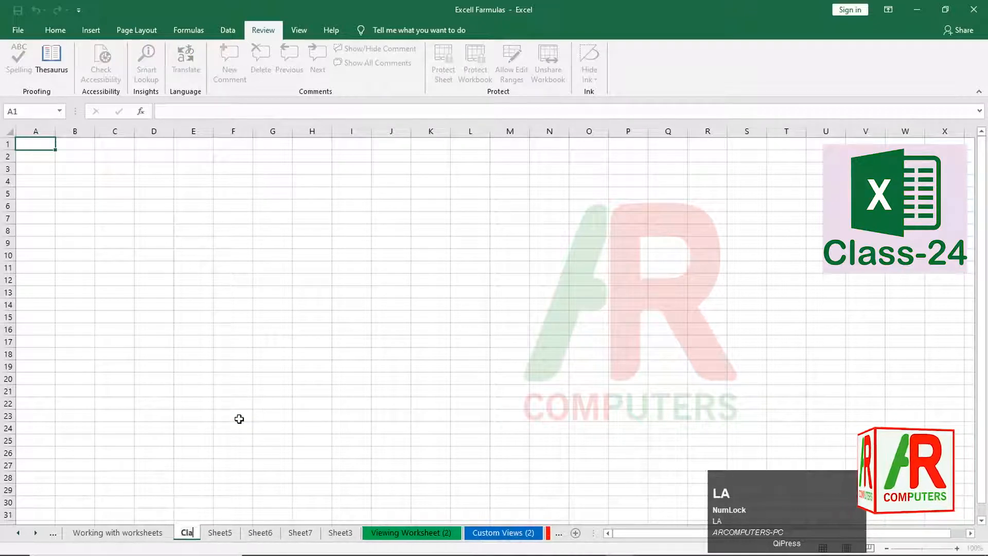
type("ss-1")
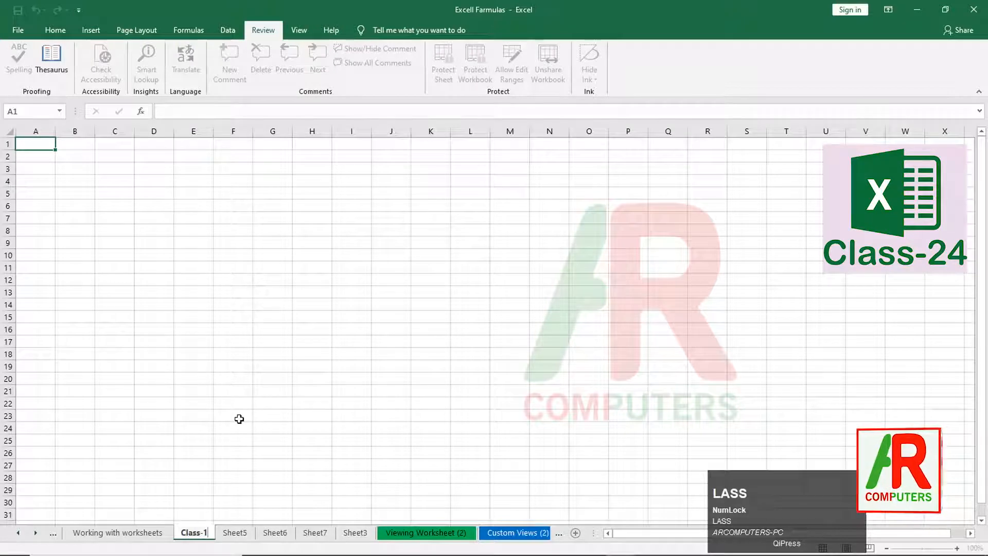
right_click(240, 534)
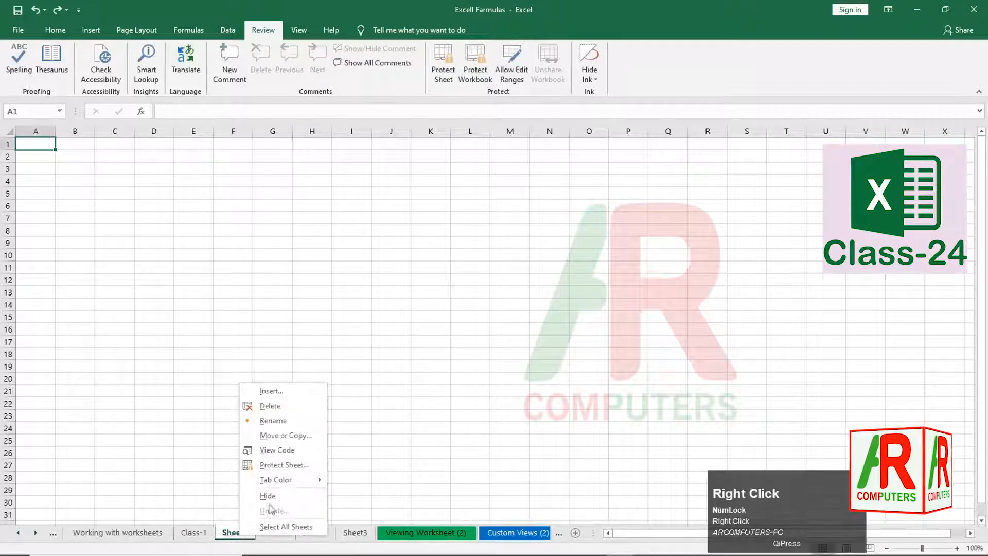
left_click(280, 421)
type("Cla")
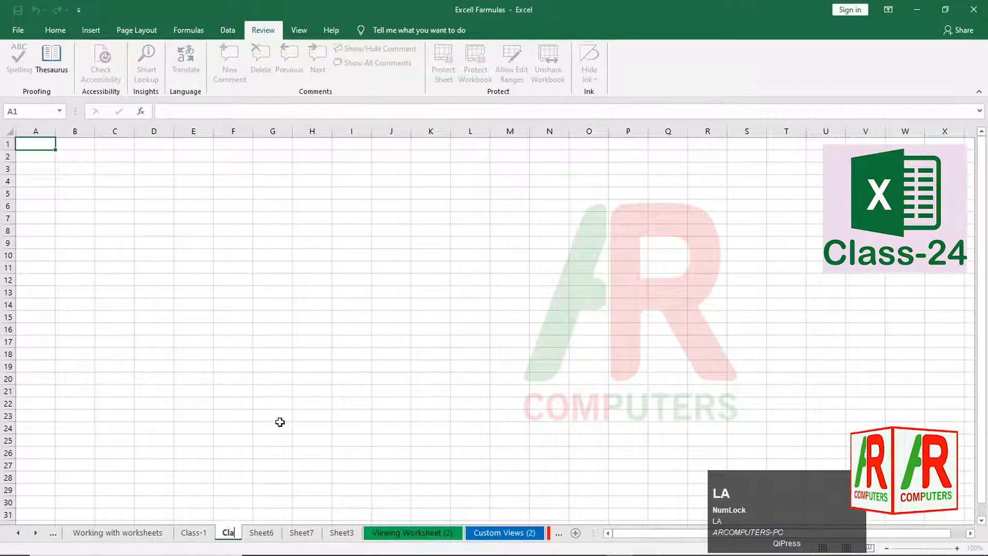
type("ss-2")
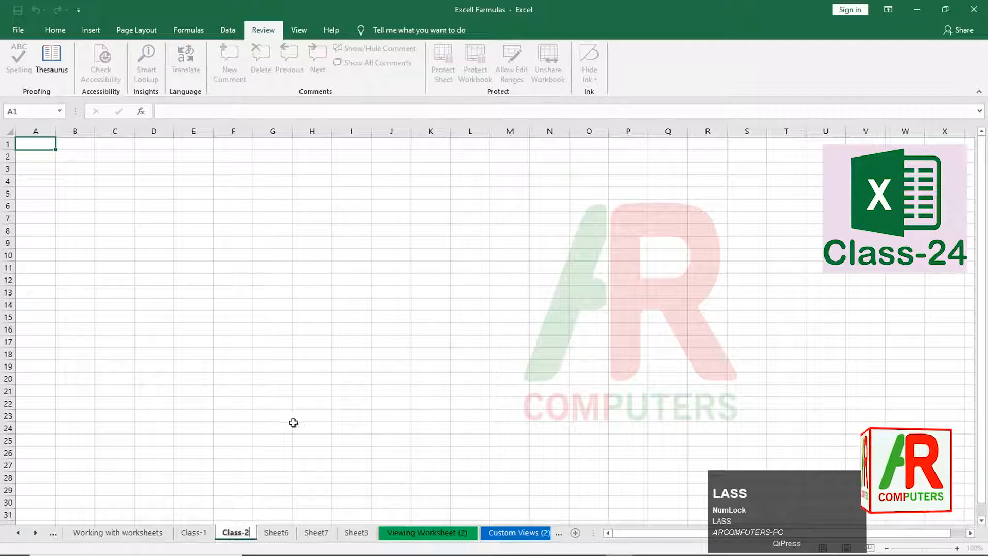
right_click(277, 533)
left_click(318, 417)
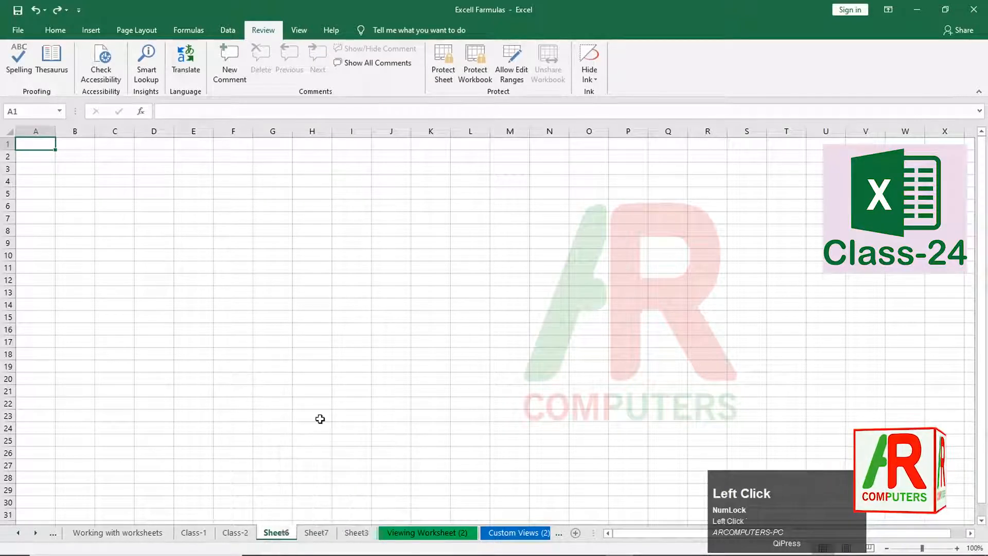
type("Class")
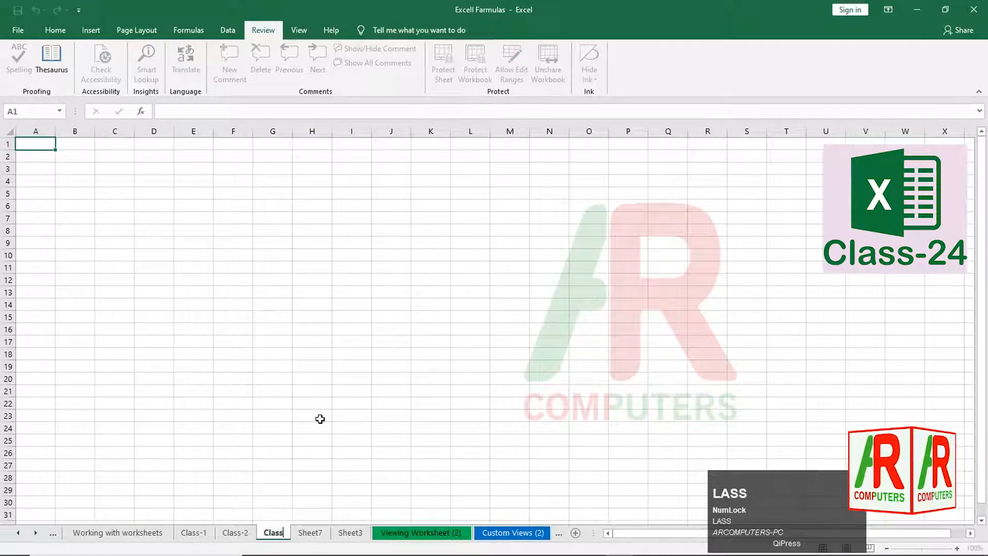
type("-3")
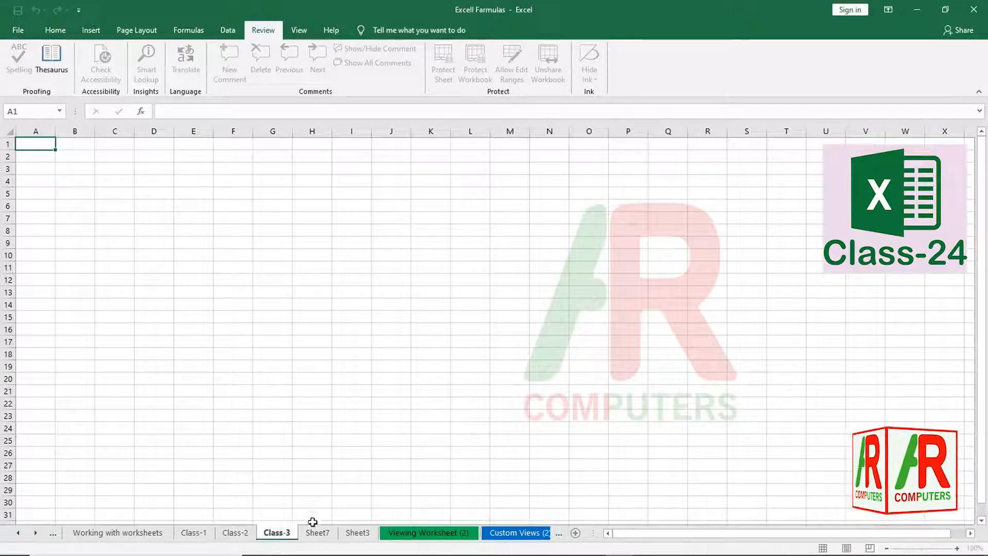
left_click(315, 535)
right_click(315, 535)
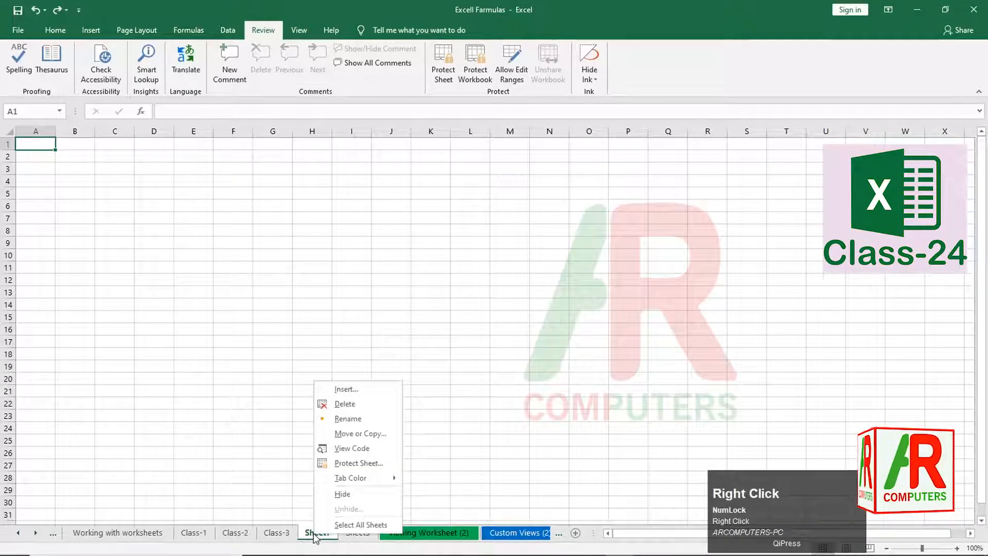
left_click(350, 418)
type("Cla")
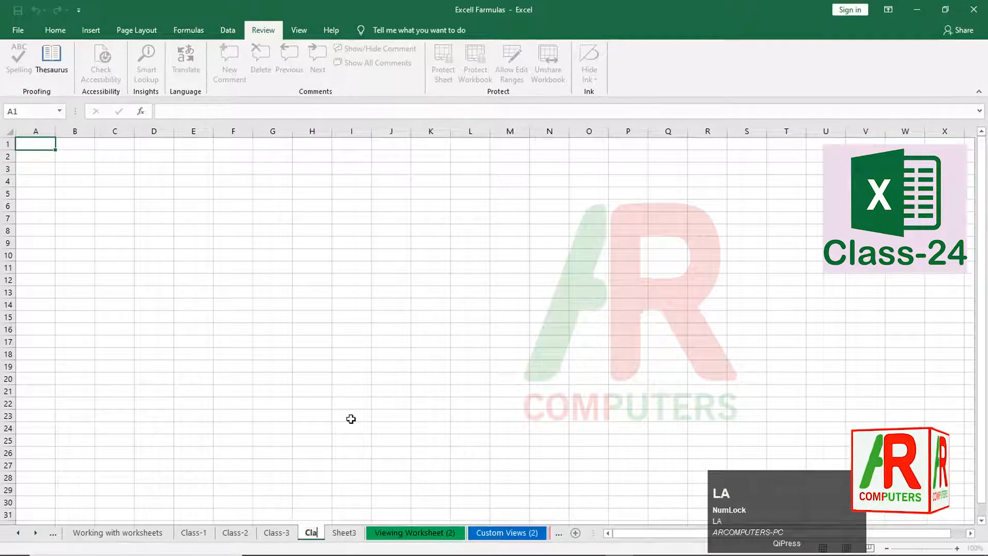
type("ss-4")
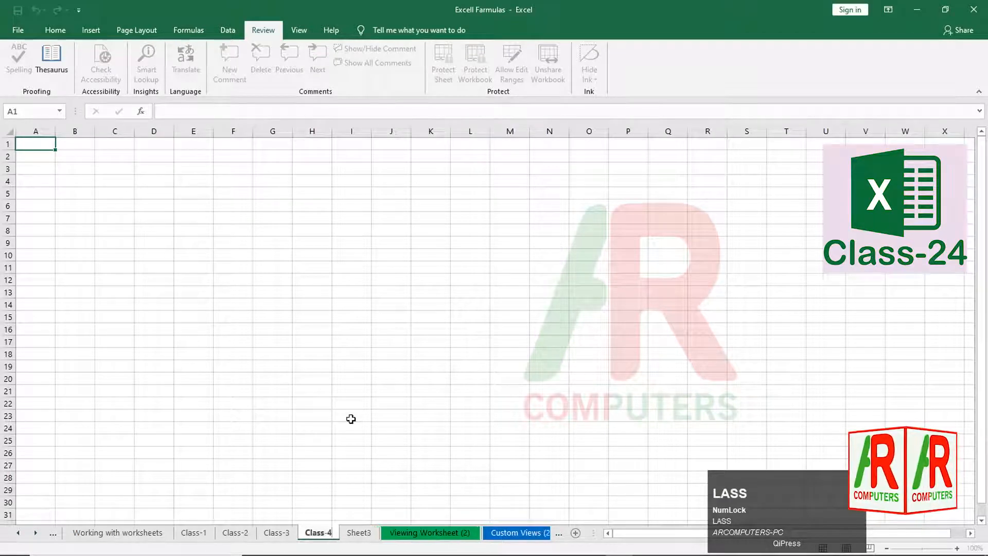
left_click(207, 537)
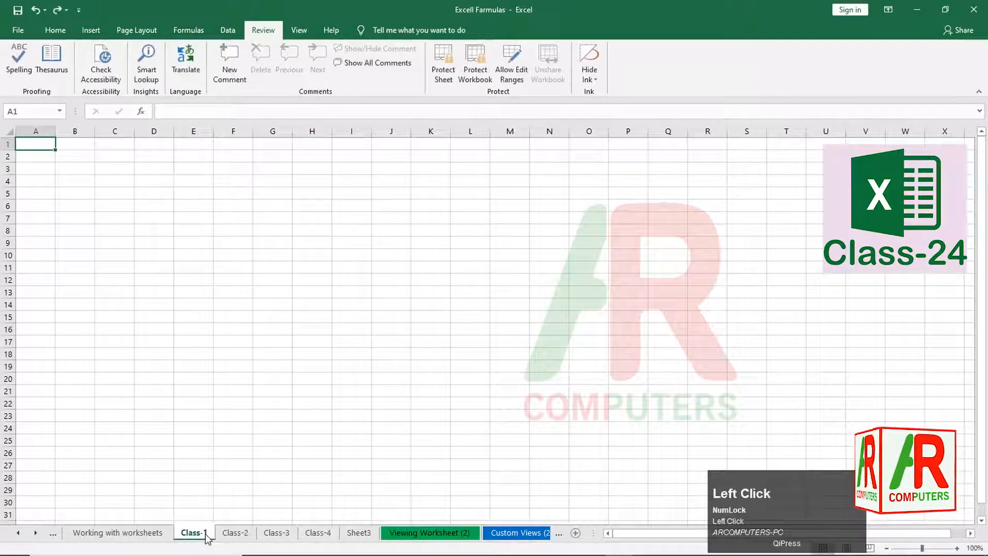
left_click(128, 538)
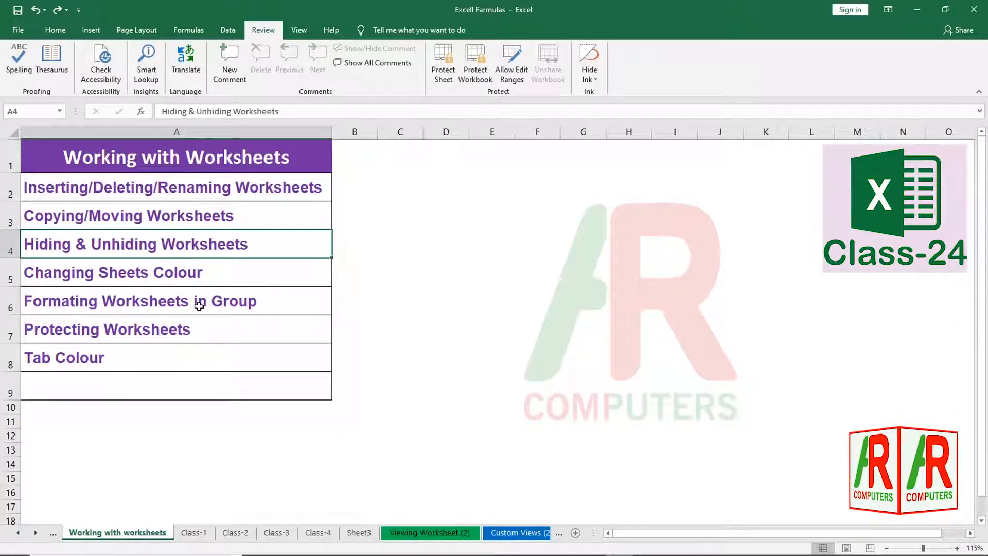
left_click(203, 535)
left_click(235, 533)
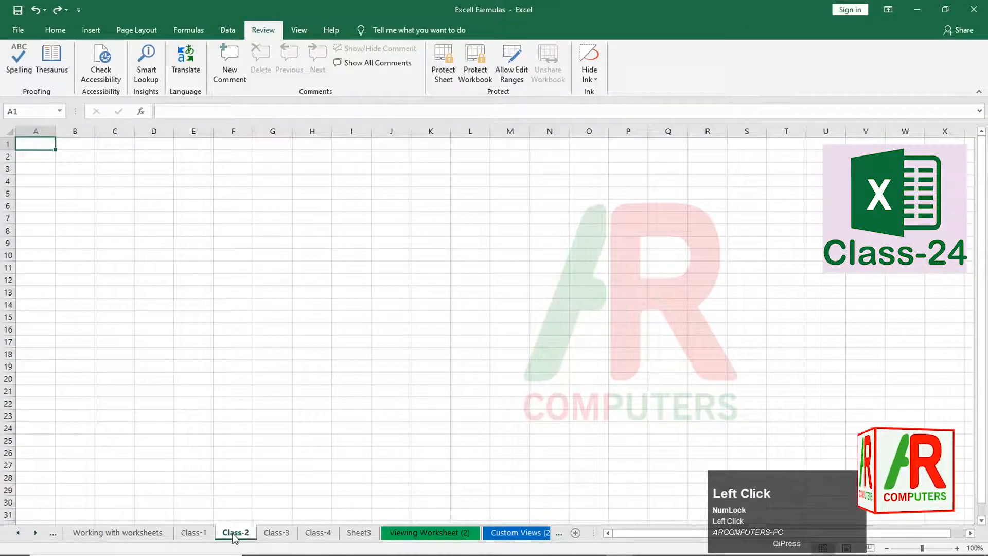
left_click(278, 534)
left_click(316, 535)
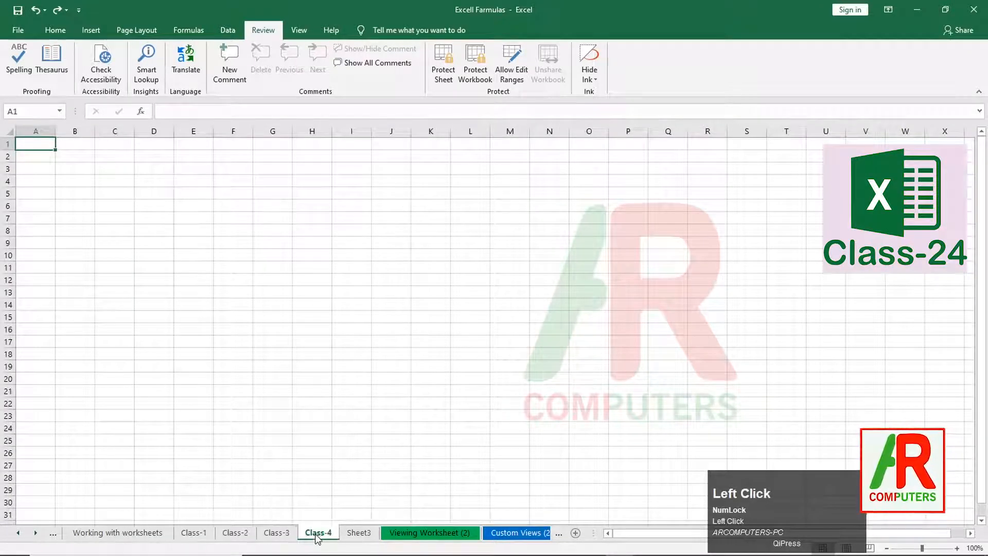
left_click(198, 534)
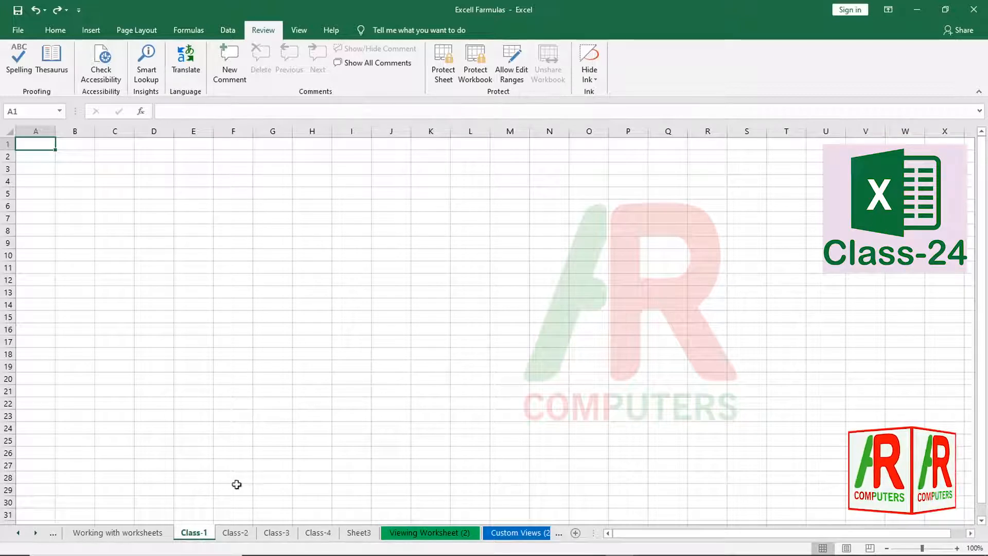
left_click(79, 221)
left_click_drag(50, 149, 386, 348)
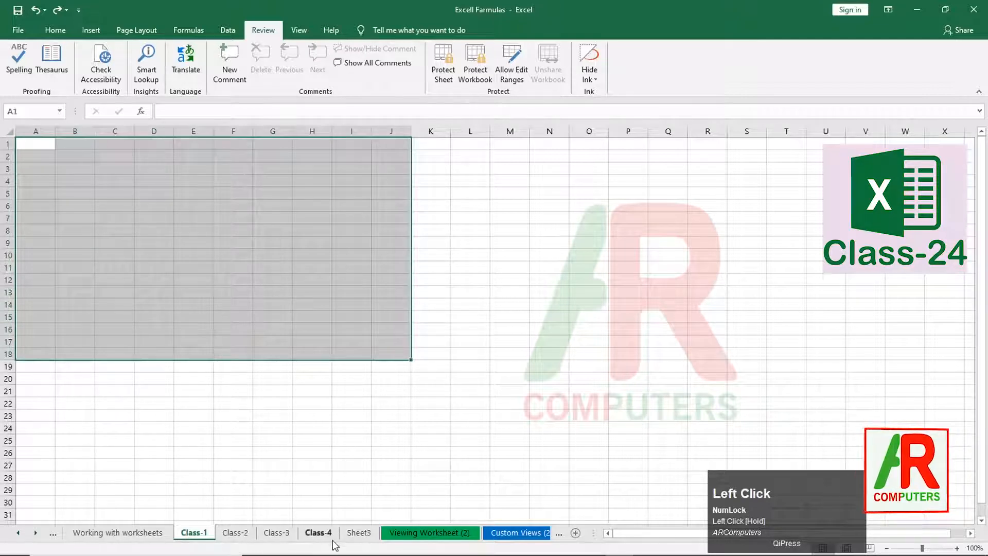
left_click(219, 363)
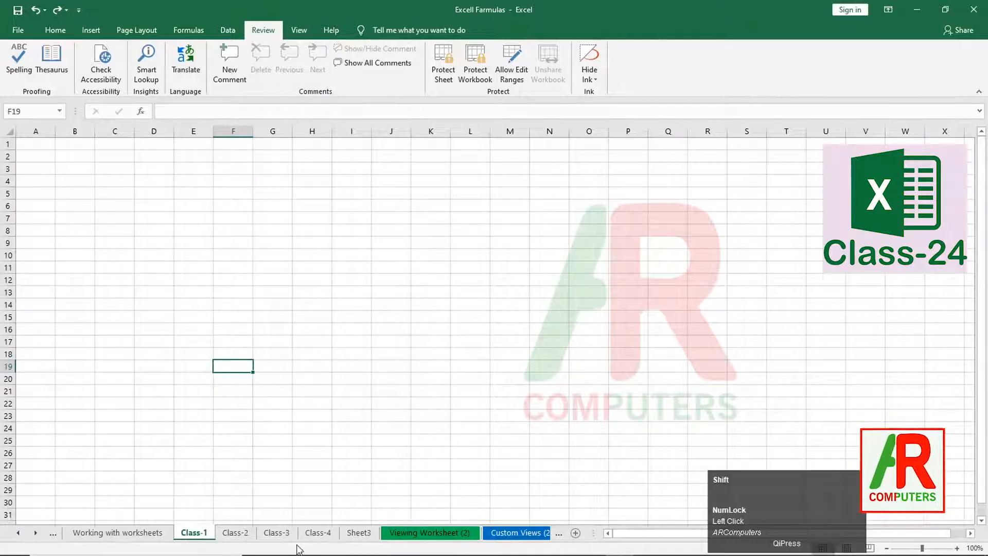
- Group sheets Class-1 to Class-4 and apply All Borders to A1:I12
left_click(318, 533, "shift")
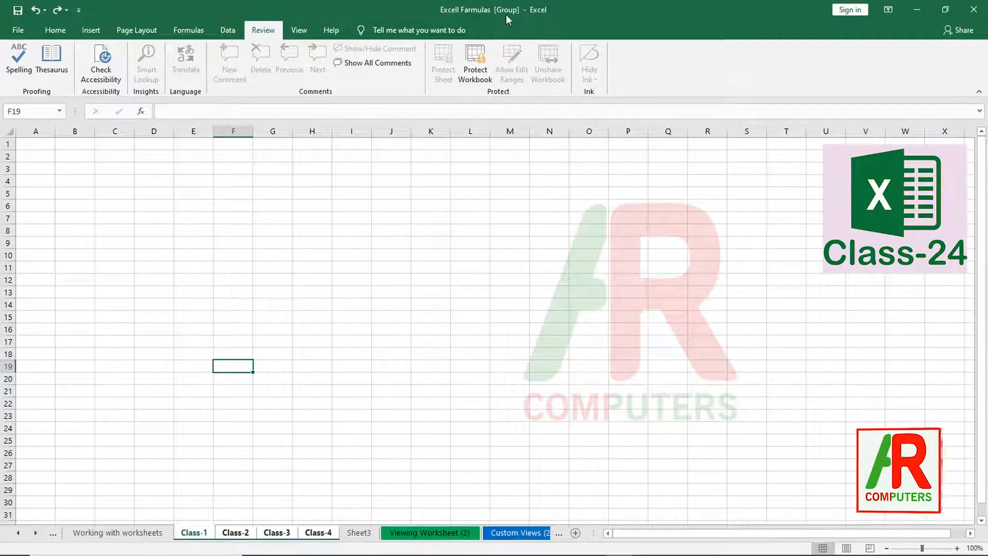
key("ctrl")
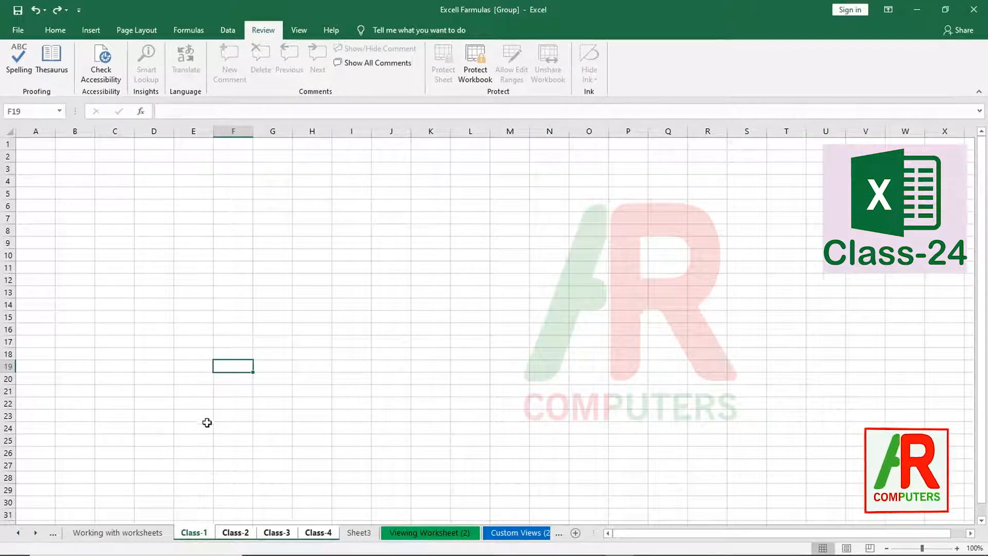
left_click(41, 149)
left_click_drag(41, 149, 366, 284)
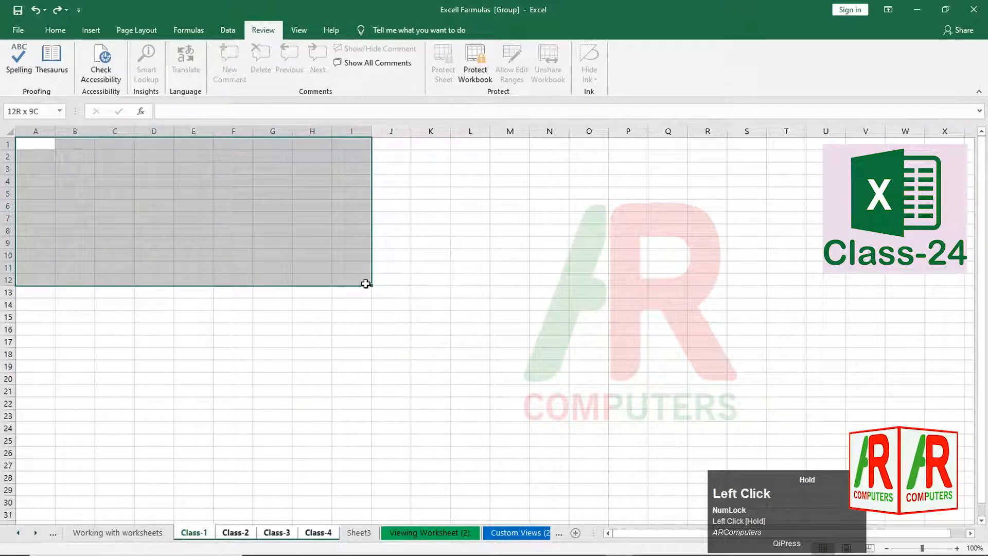
left_click(52, 31)
left_click(177, 72)
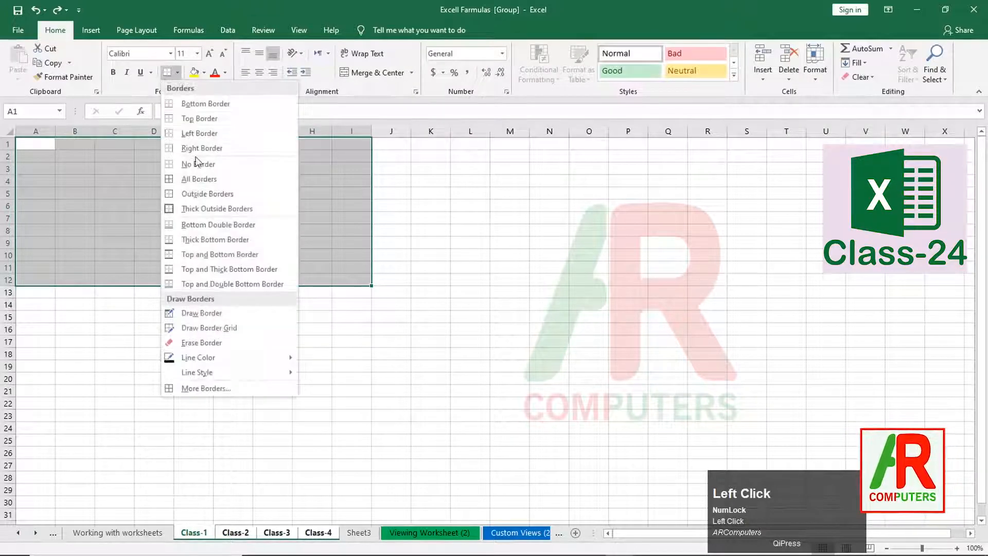
left_click(177, 179)
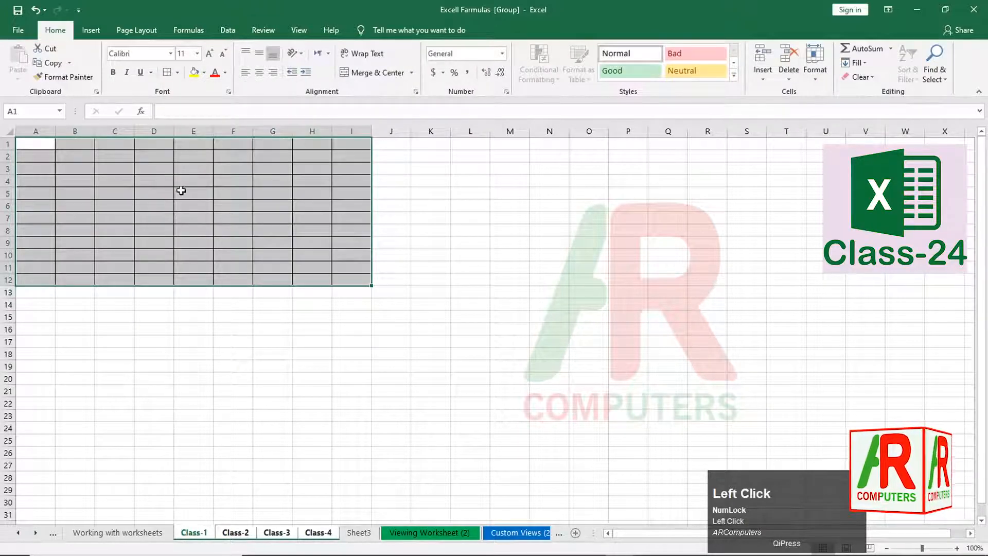
- Select the header cells A1:I1 along row 1
left_click_drag(62, 169, 329, 280)
left_click(204, 281)
left_click_drag(34, 146, 342, 148)
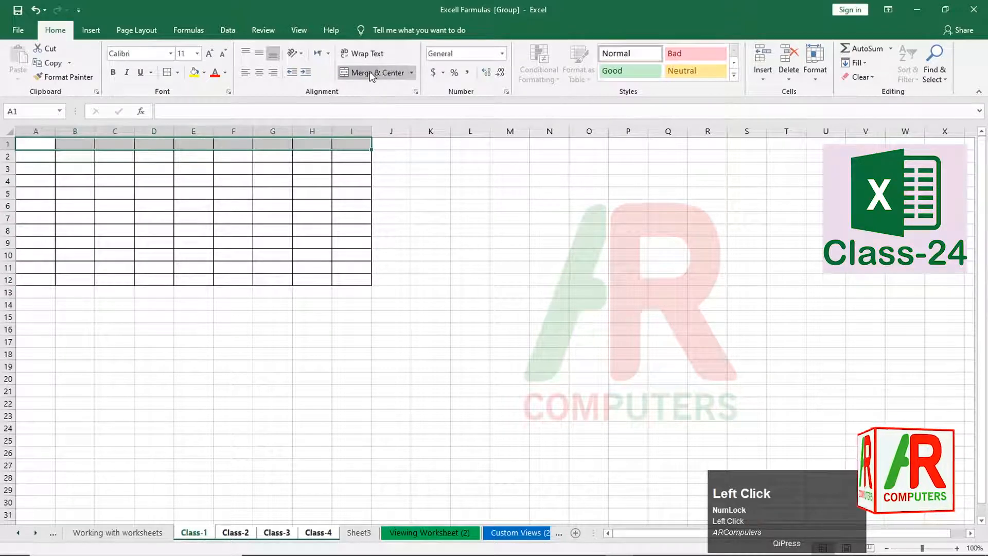
- Merge and centre A1:I1 and fill the header yellow
left_click(369, 71)
left_click(300, 243)
left_click(88, 147)
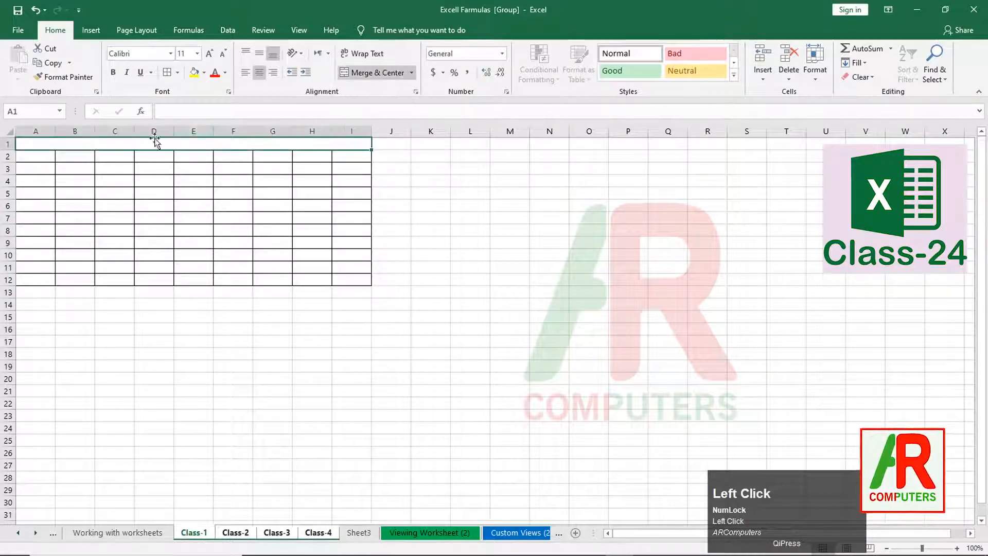
left_click(205, 72)
left_click(221, 170)
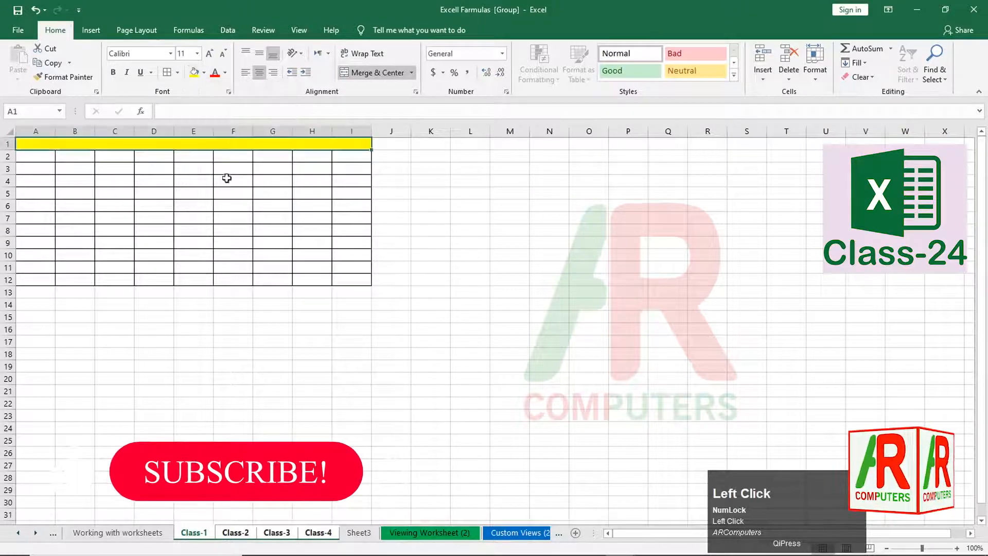
left_click(313, 278)
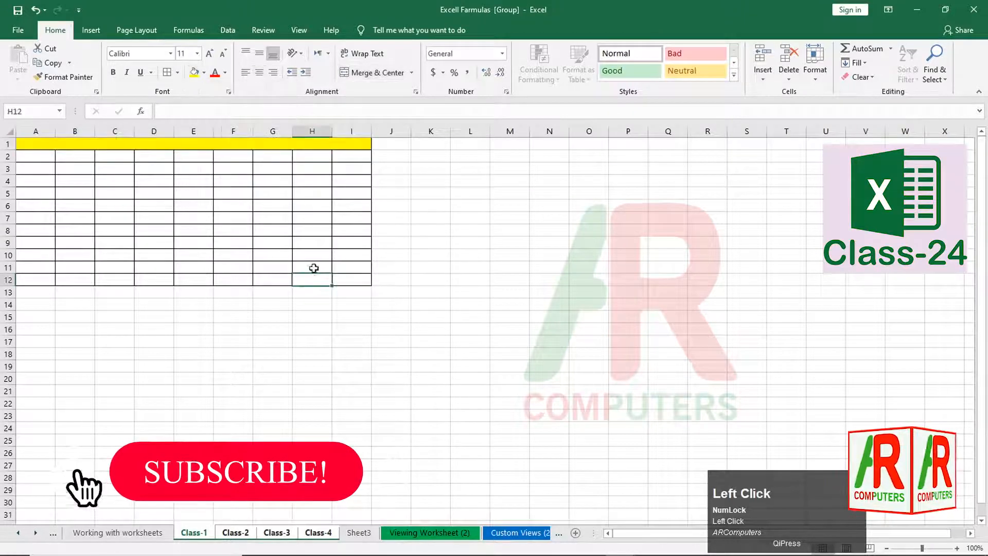
- Enter 1 in A2 and fill it down through A12
left_click(40, 158)
type("1")
key("ctrl+Return")
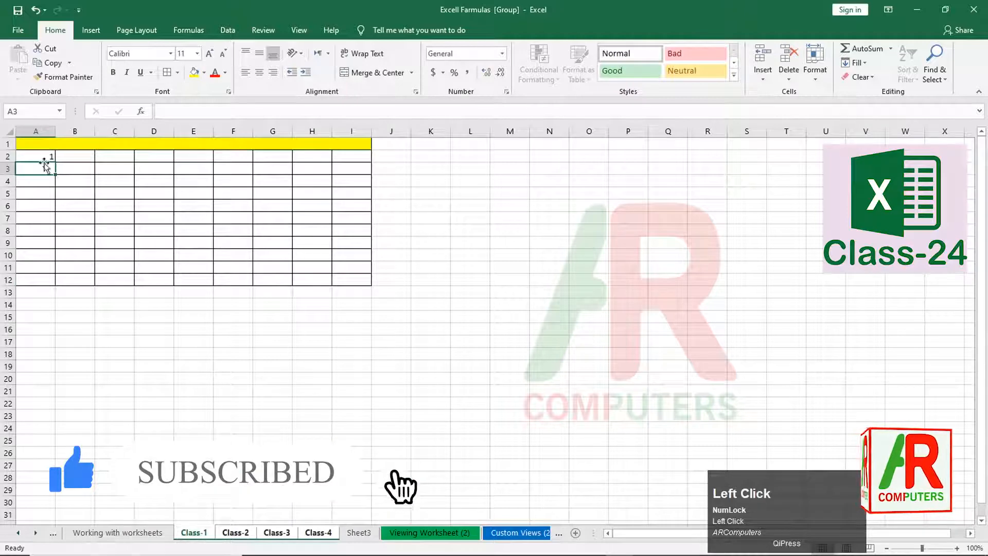
left_click_drag(55, 161, 55, 287)
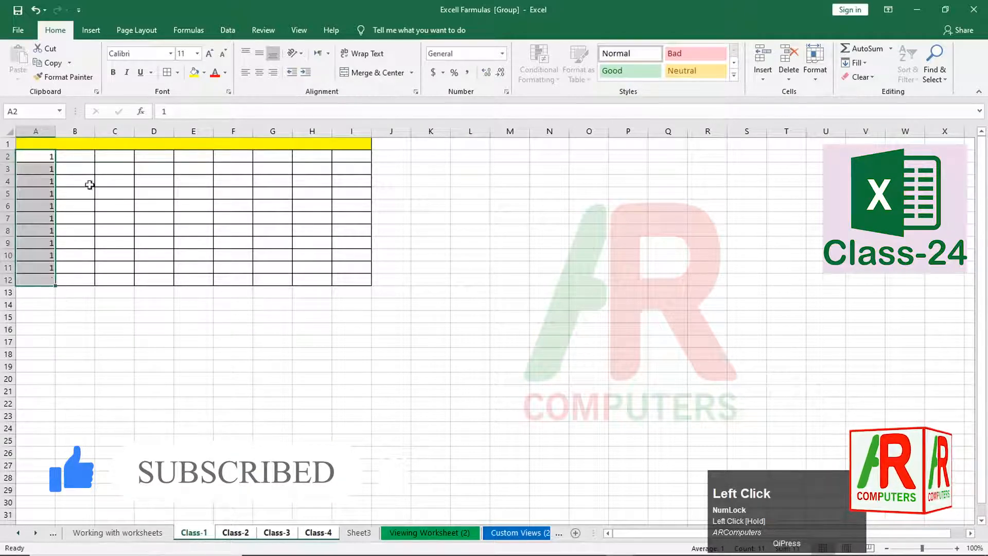
left_click(47, 291)
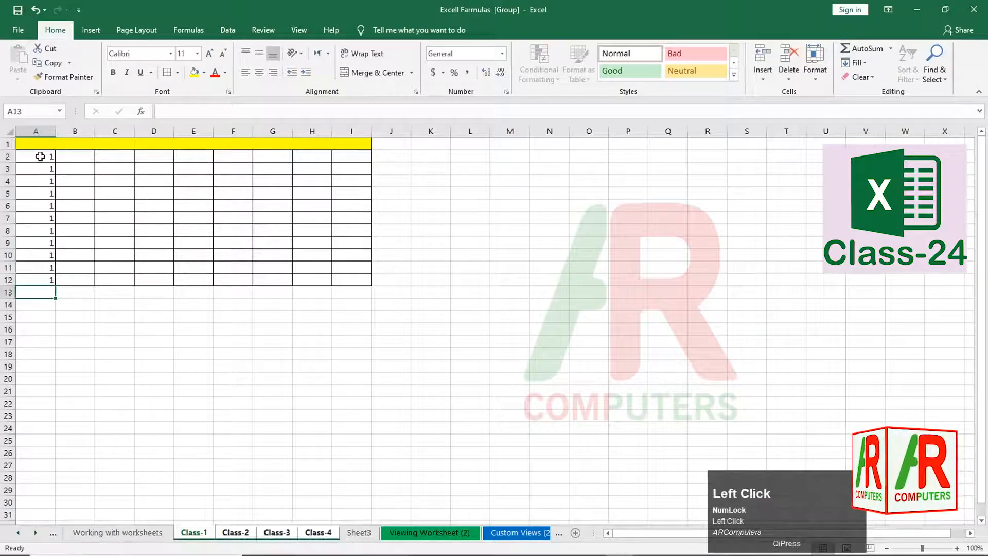
- Centre the numbers in A2:A12 horizontally and vertically
left_click_drag(49, 154, 52, 279)
left_click(259, 72)
left_click(257, 54)
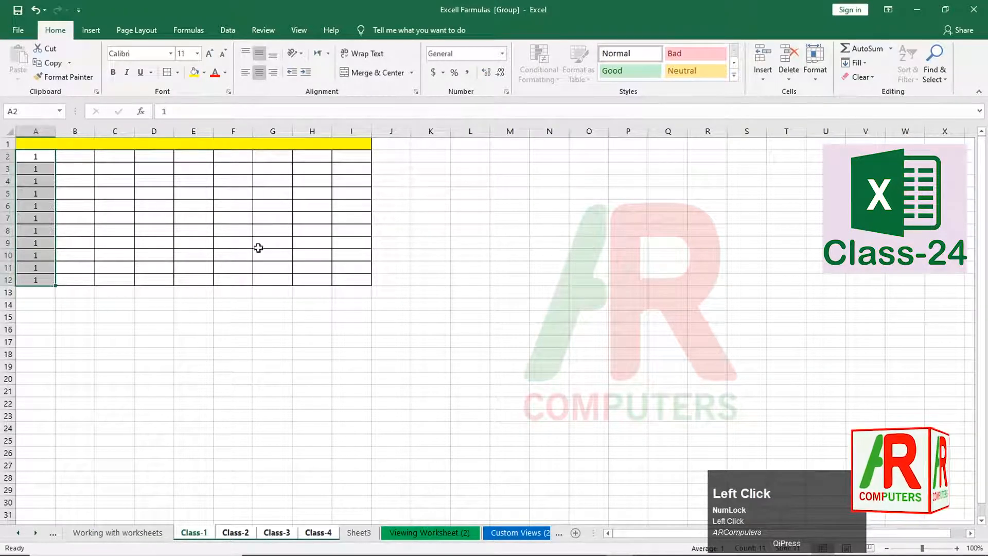
left_click(236, 279)
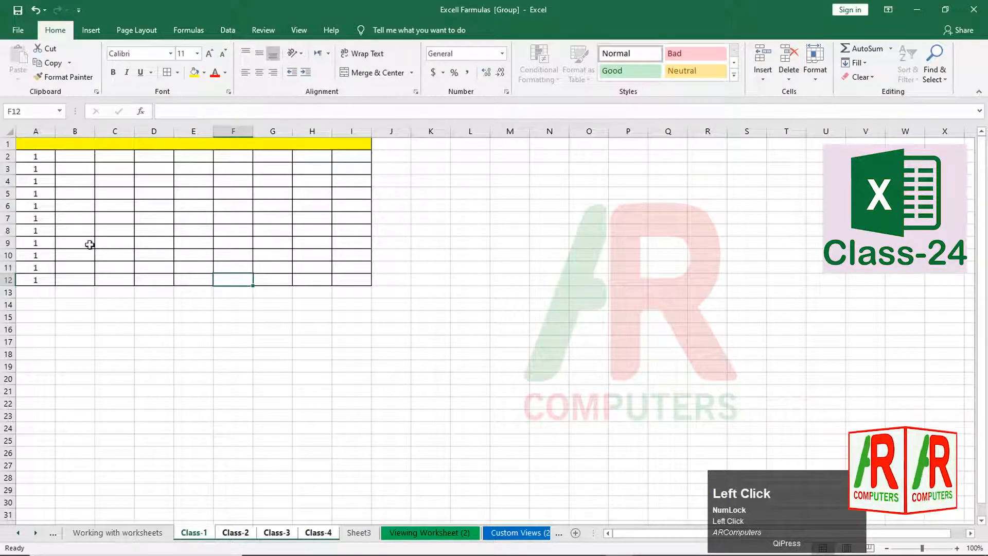
- Make the A2:A12 numbers bold and colour them red
left_click_drag(47, 155, 46, 278)
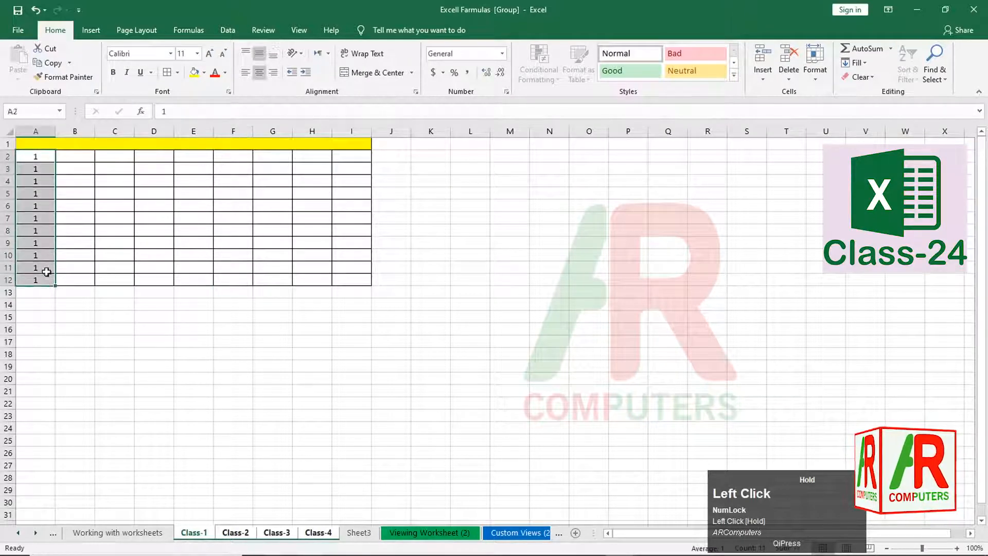
left_click(114, 73)
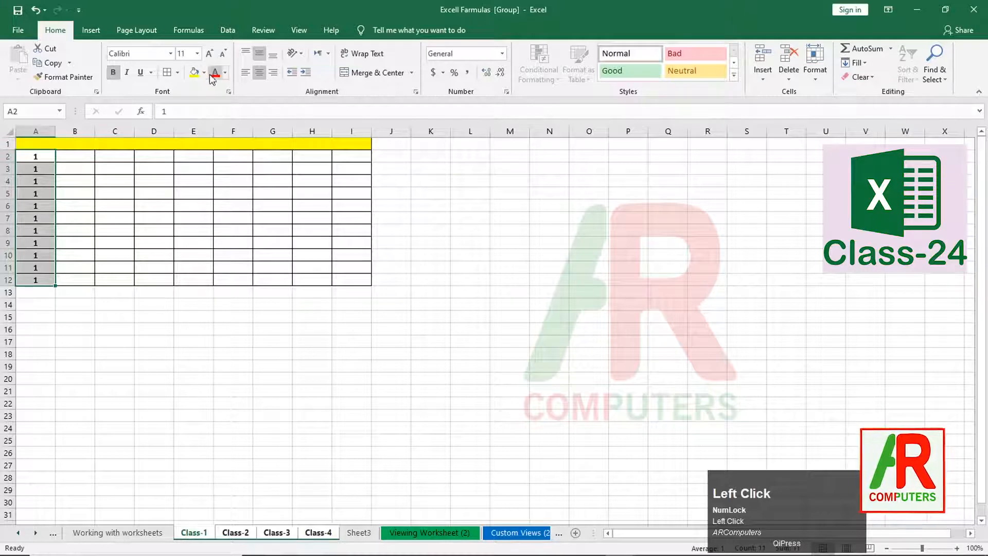
left_click(225, 73)
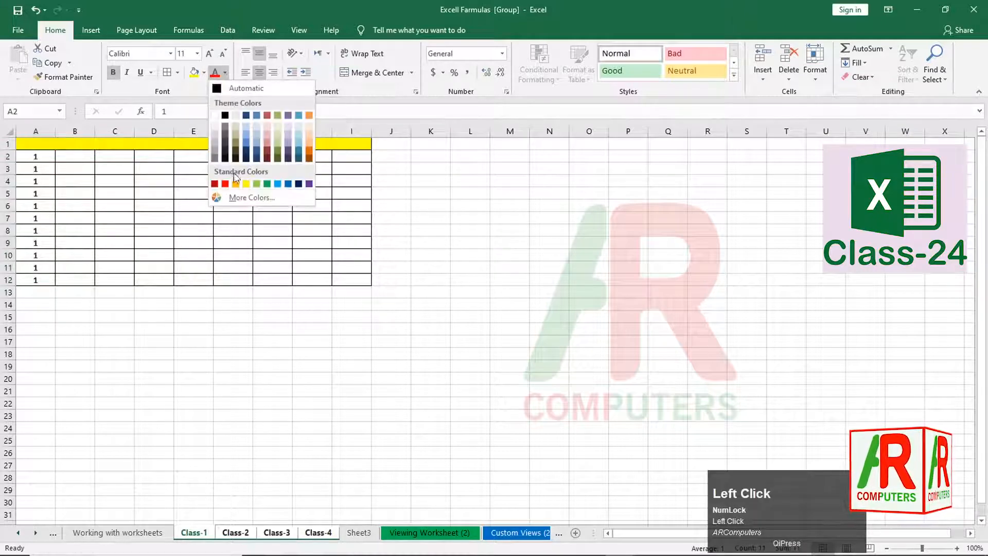
left_click(298, 183)
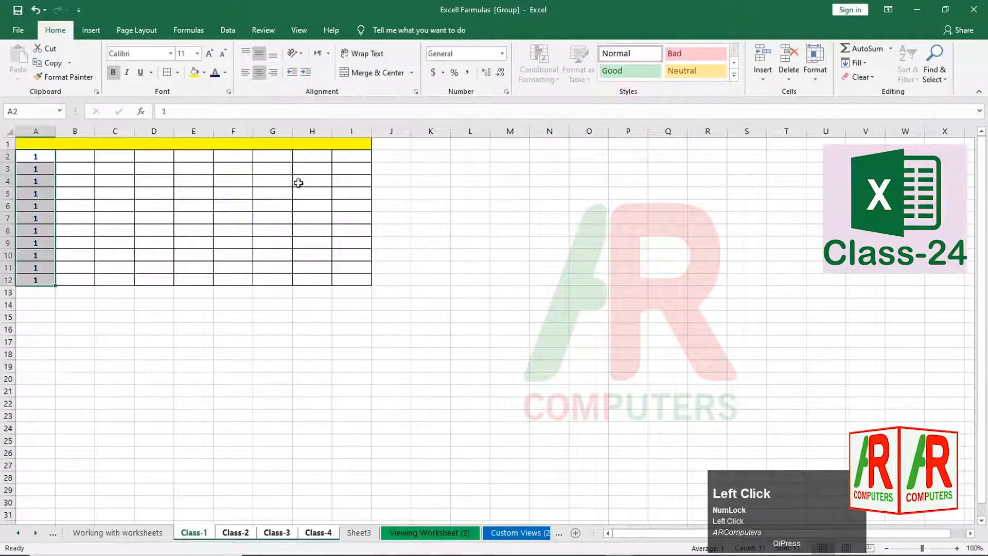
left_click(297, 268)
left_click_drag(45, 157, 43, 286)
left_click(224, 72)
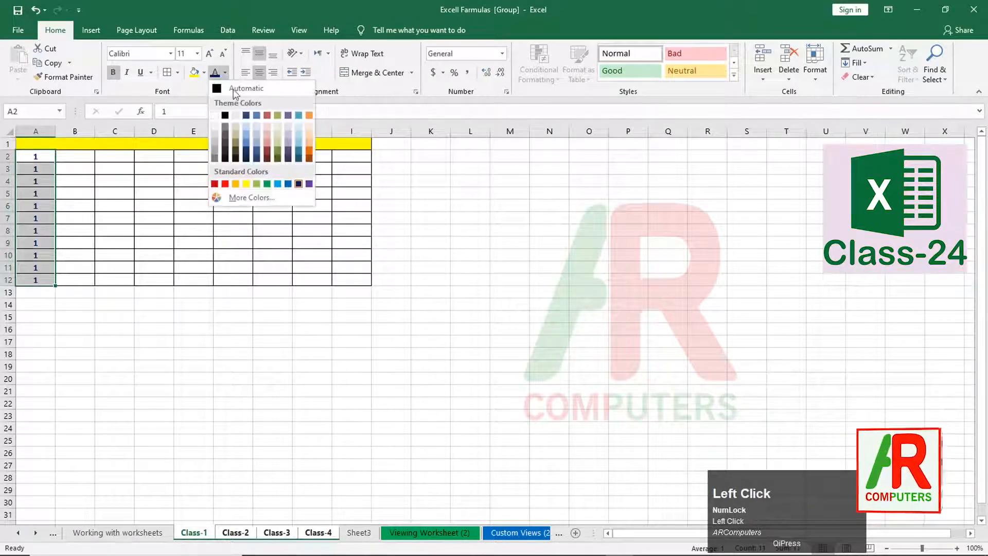
left_click(224, 184)
left_click(226, 239)
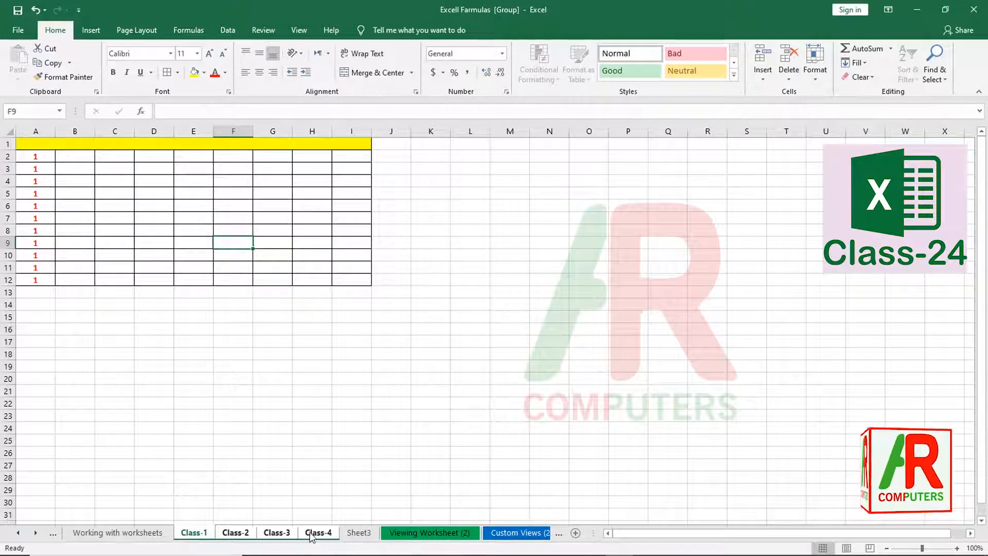
- Ungroup via Sheet3 and check that Class-1 to Class-4 each show the table
left_click(359, 535)
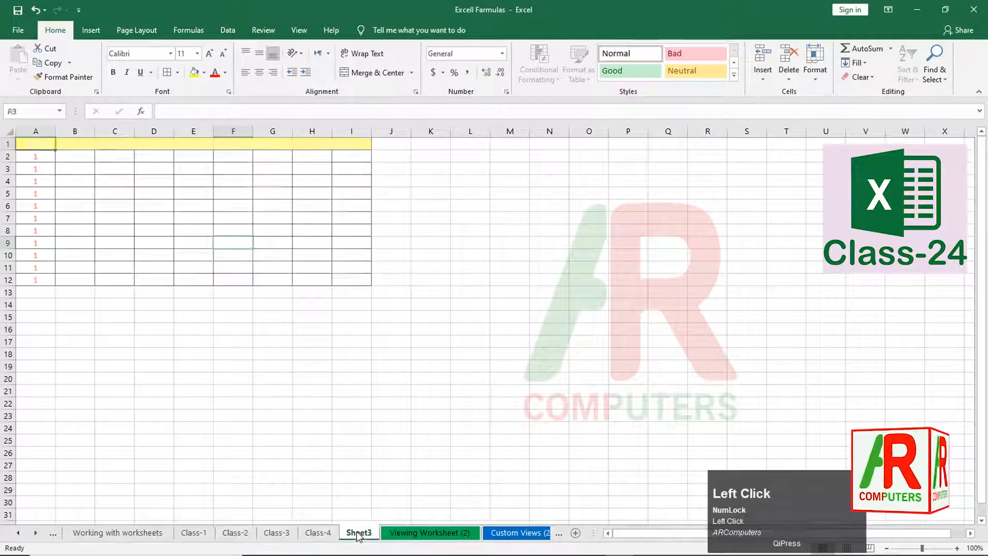
left_click(197, 534)
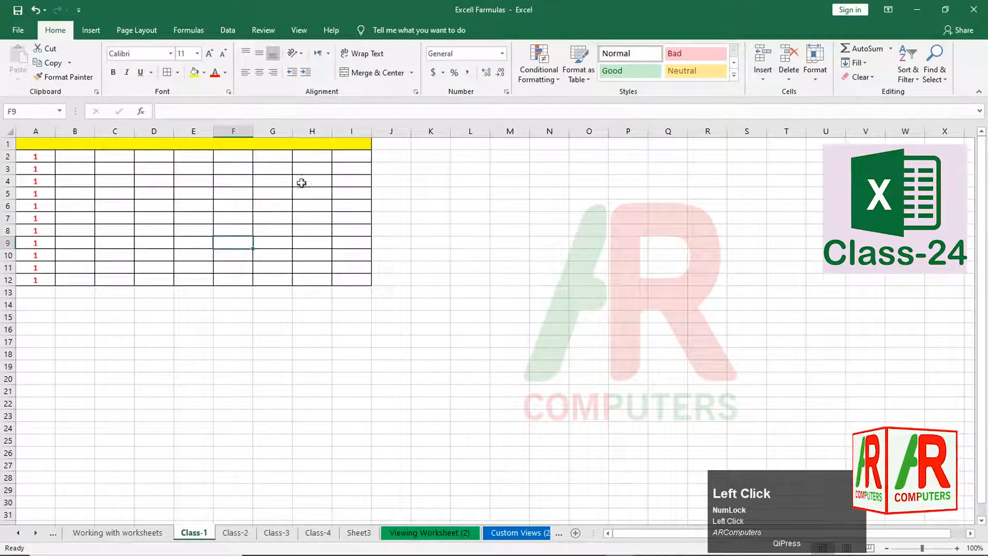
left_click(241, 536)
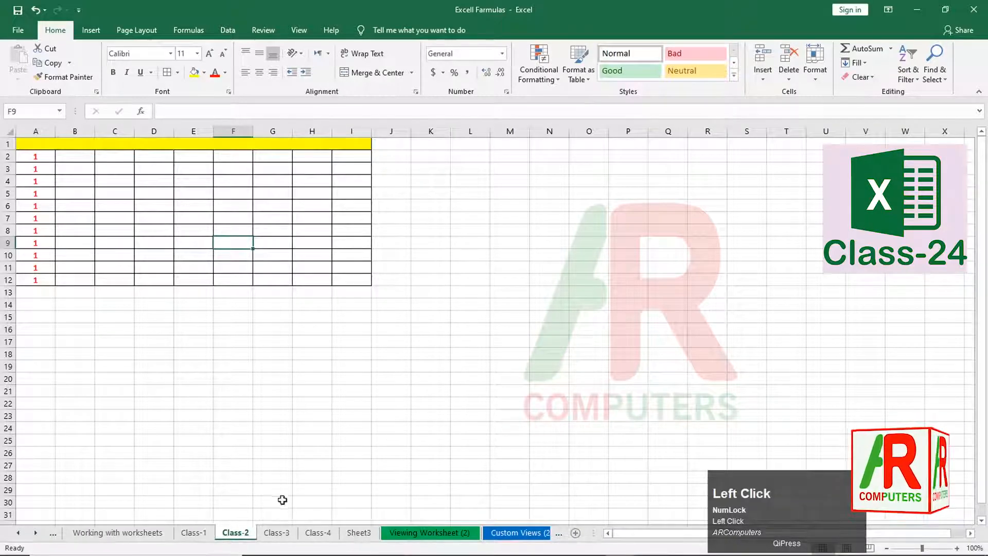
left_click(282, 534)
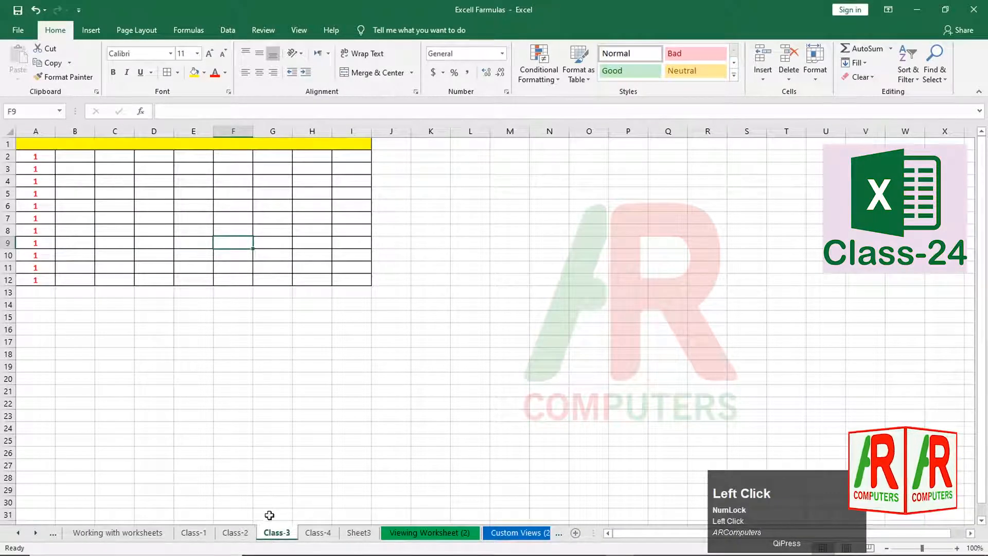
left_click(315, 536)
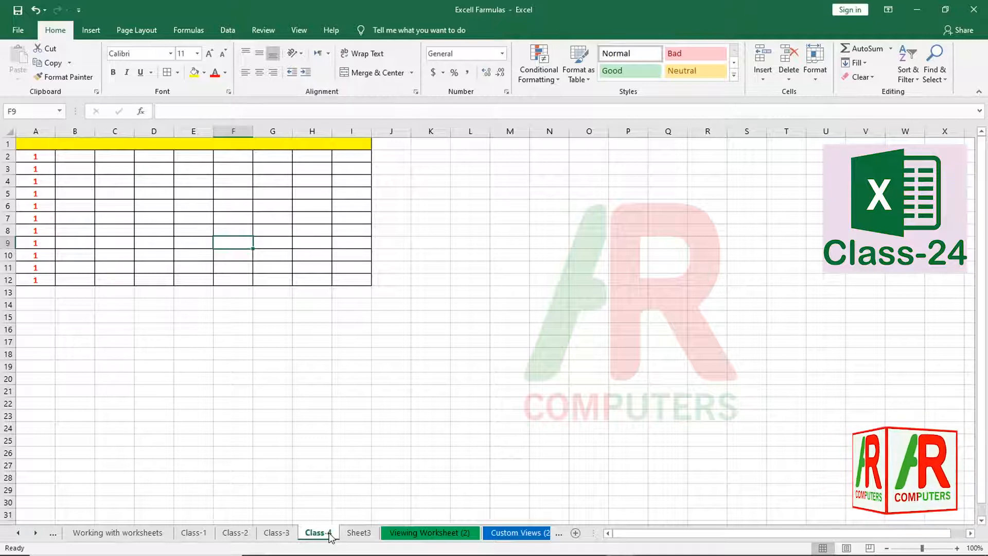
- Select the A1:I12 table on Class-1, then return to Working with worksheets
left_click(194, 532)
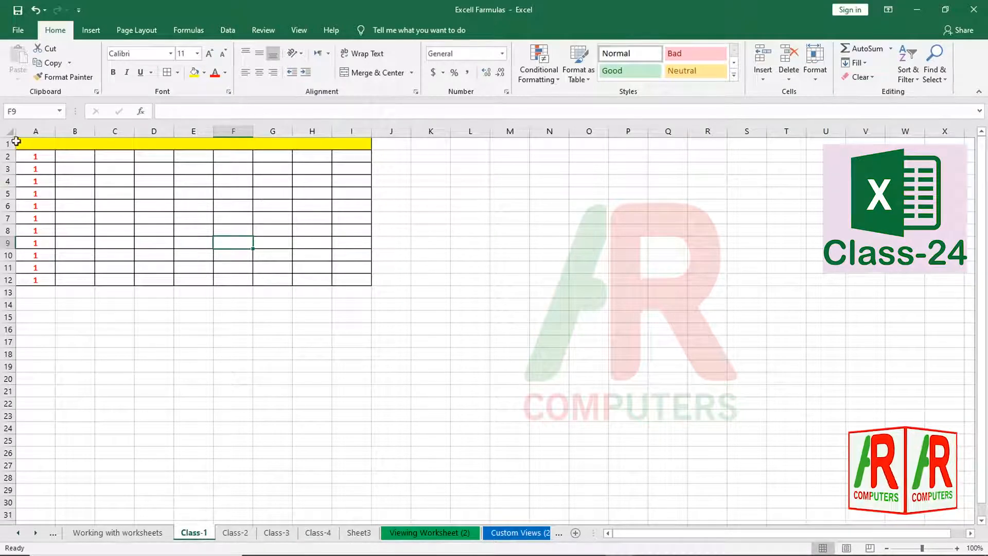
mouse_move(17, 141)
left_mouse_down()
mouse_move(75, 178)
mouse_move(135, 278)
left_mouse_up()
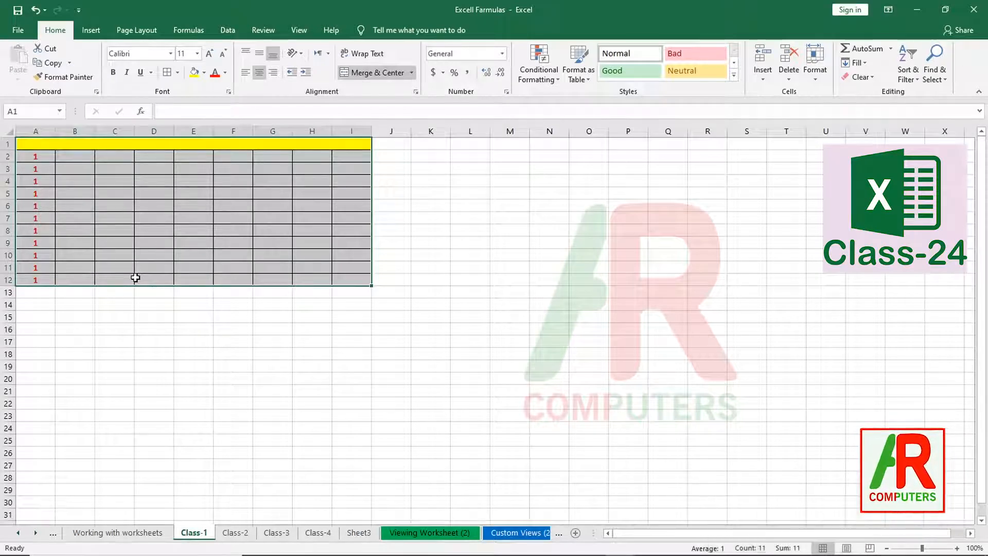
left_click(127, 534)
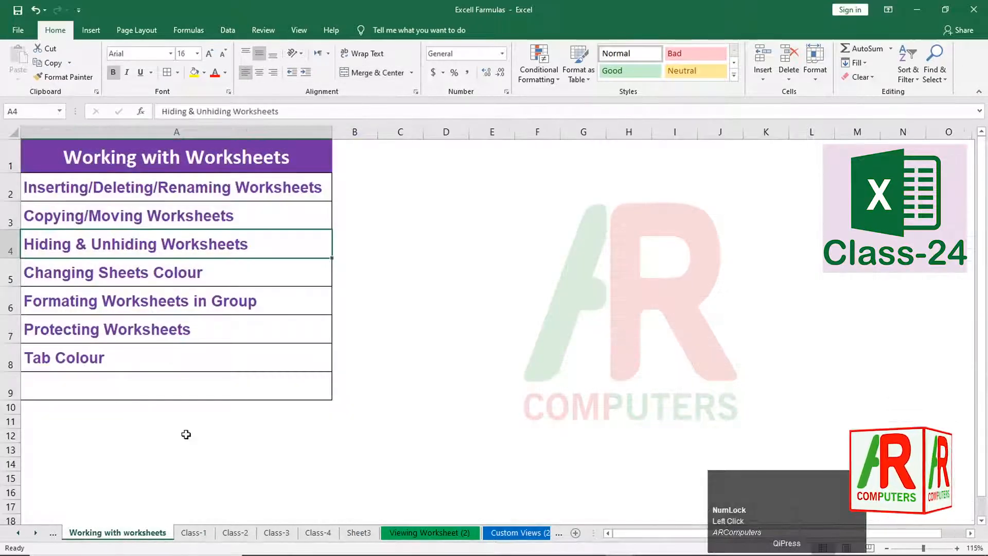